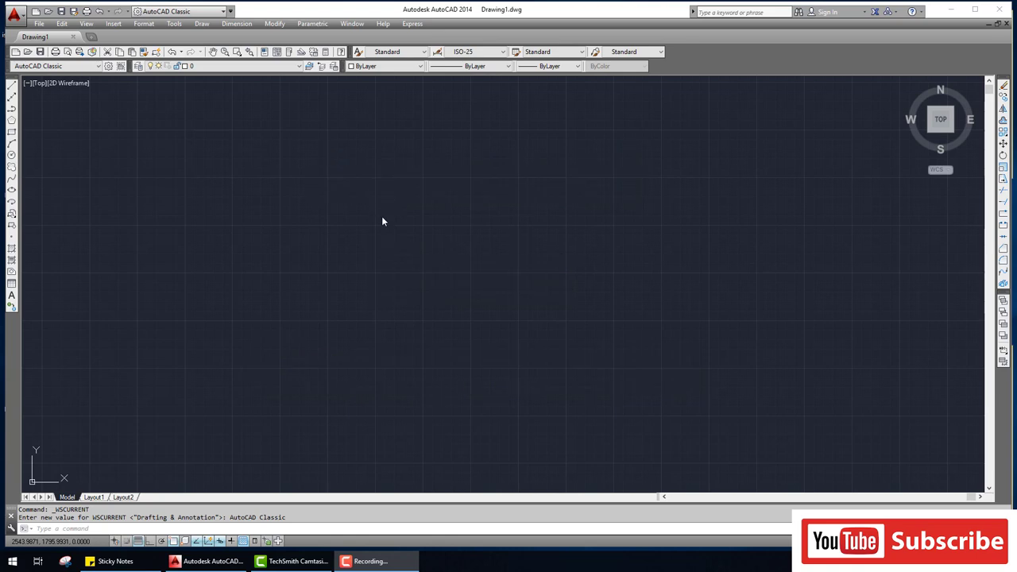
- Cancel any pending command and run -DWGUNITS to list the drawing length units
key(Escape)
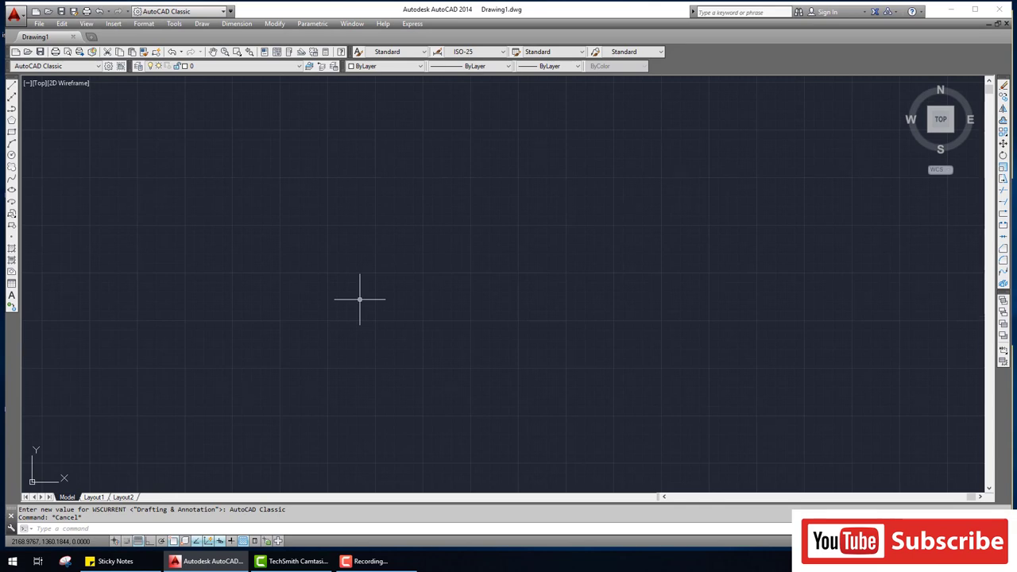
key(Escape)
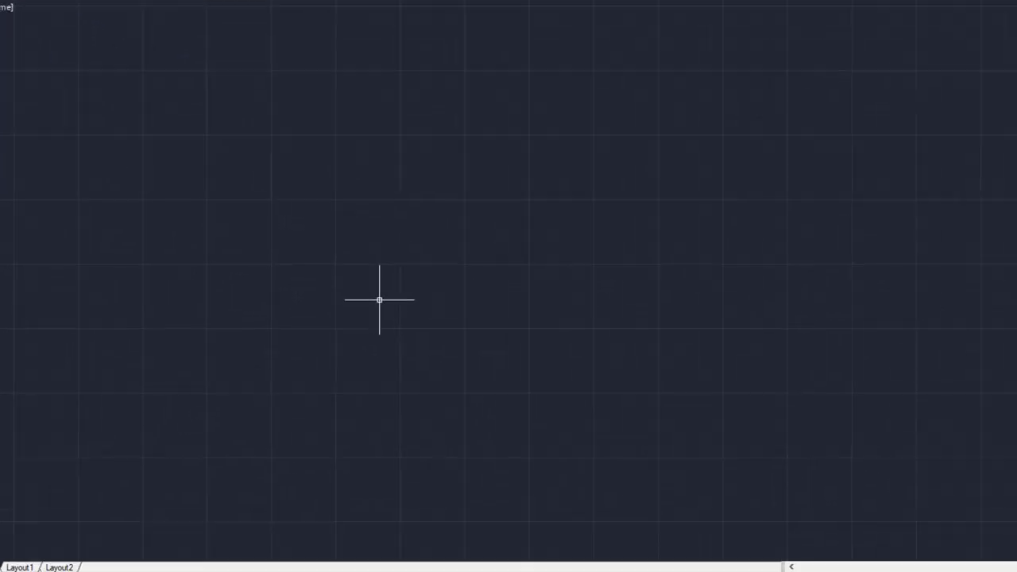
text(dw)
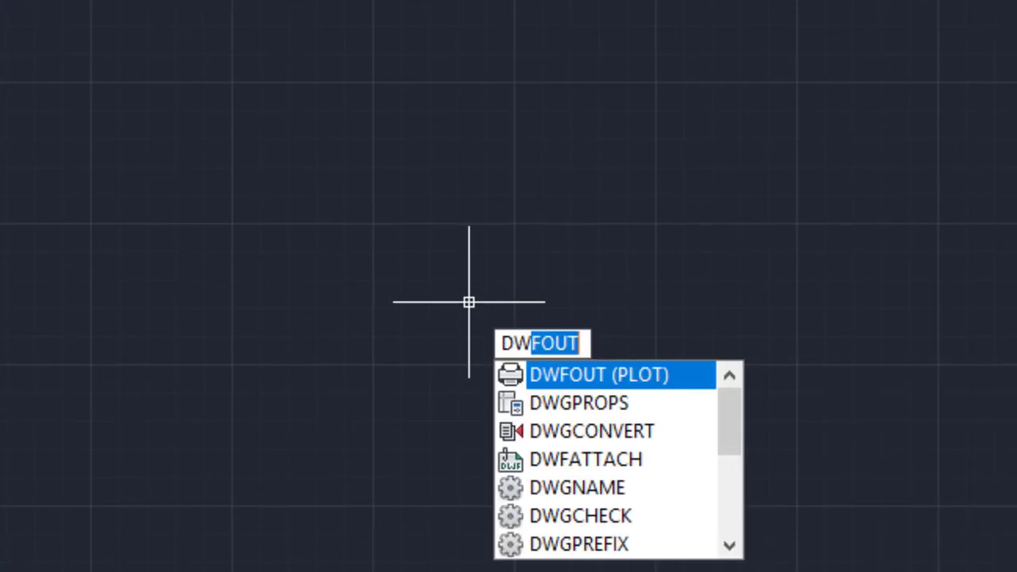
text(Gun)
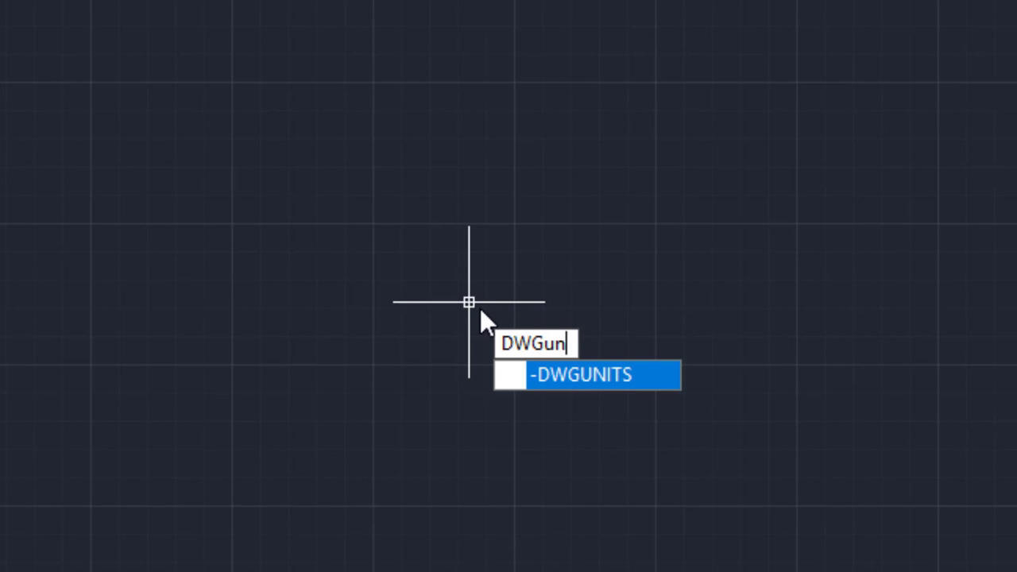
key(Return)
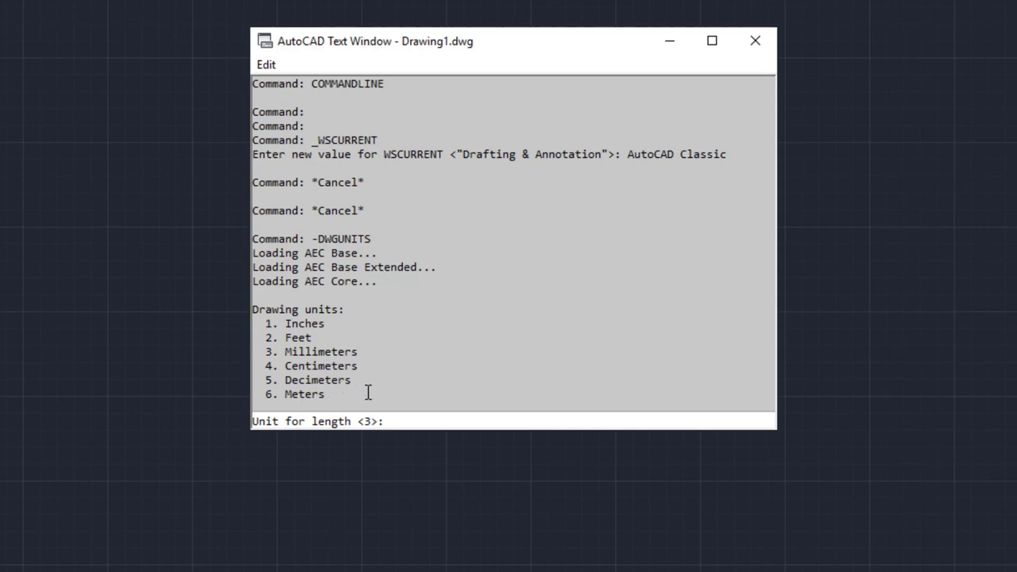
- Choose millimetres (3), decimal format and precision 2, close the Text Window, and answer the scale prompt
text(3)
key(Return)
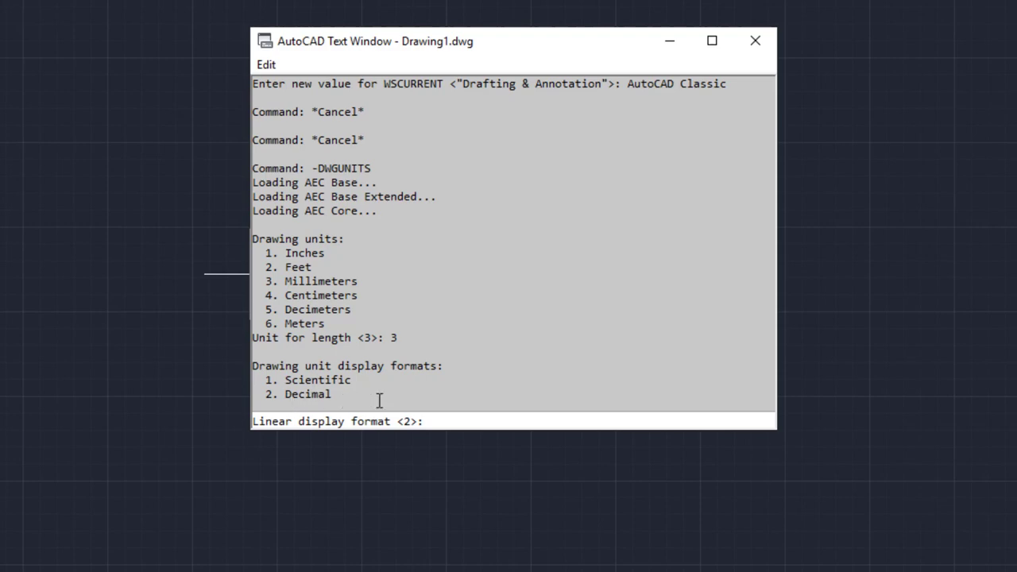
text(2)
key(Return)
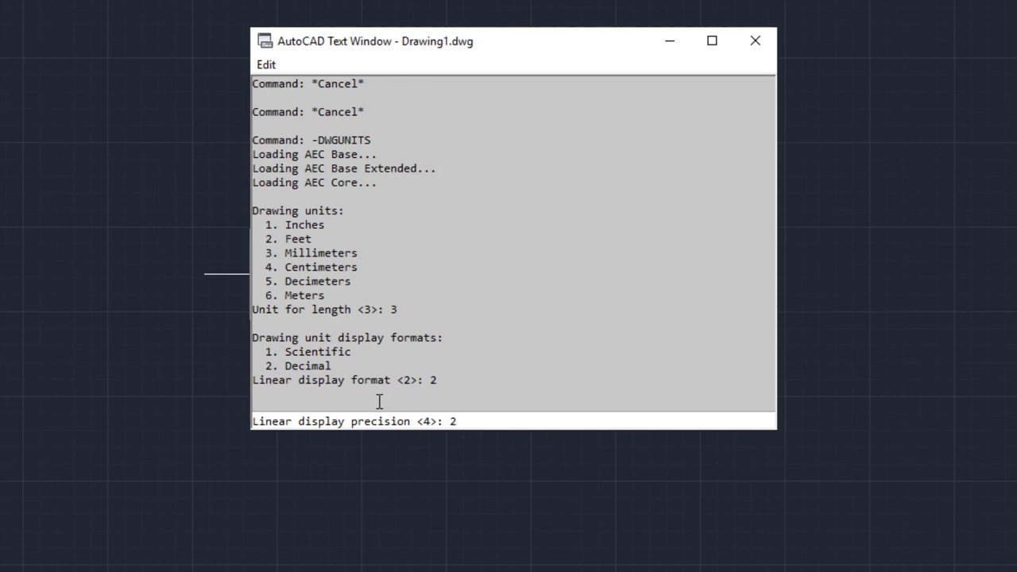
key(Return)
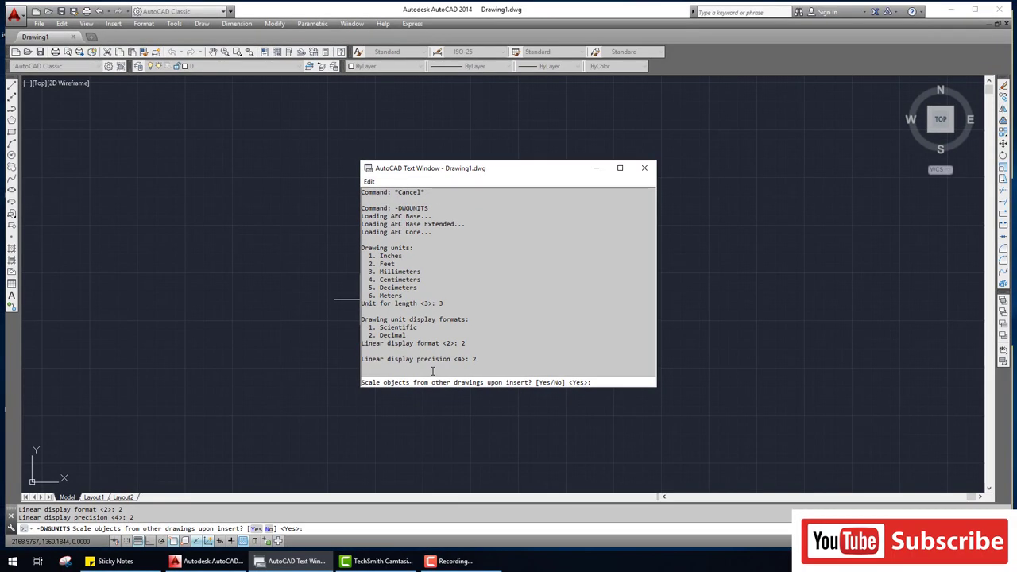
click(644, 167)
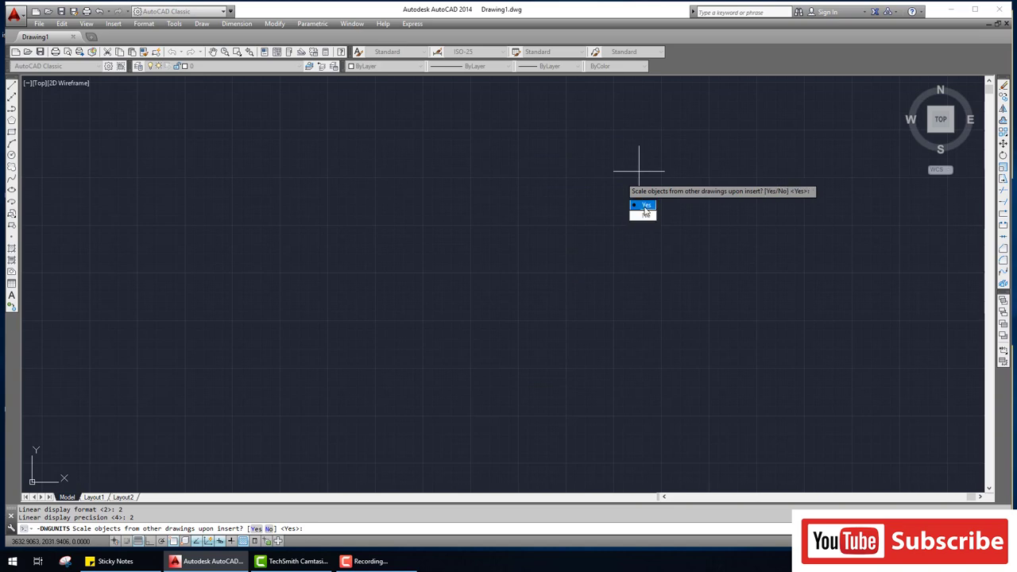
click(645, 206)
- Cancel the units prompt, start LINE, and toggle dynamic input off and back on
key(Escape)
key(Escape)
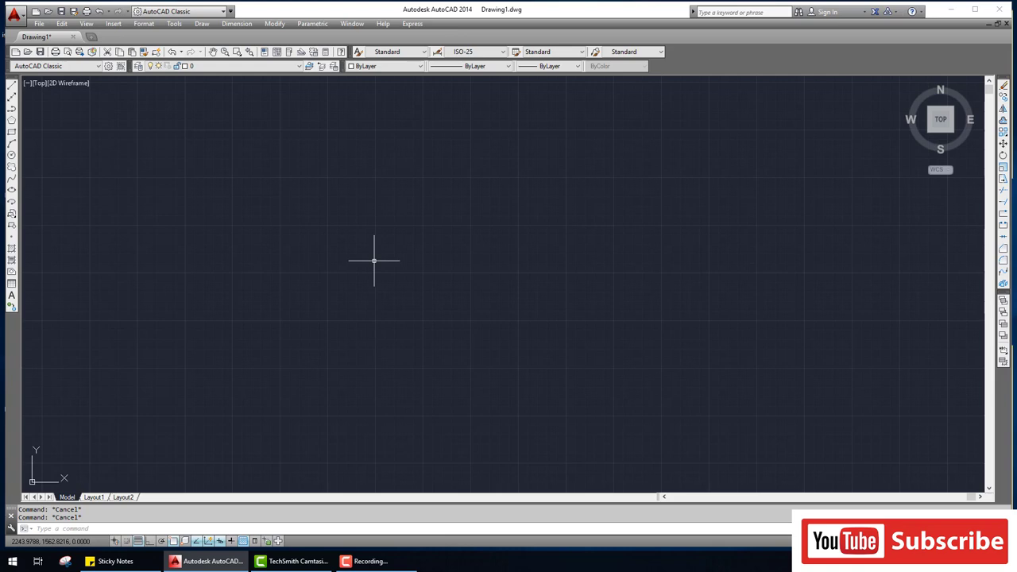
text(l)
key(Return)
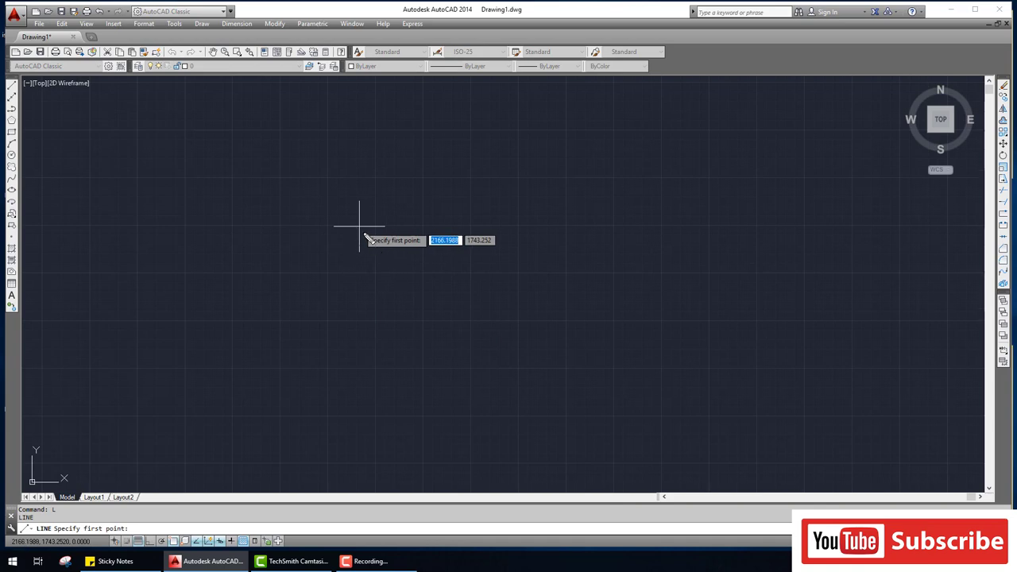
mouse_move(362, 233)
mouse_down()
mouse_move(363, 249)
mouse_move(420, 261)
mouse_move(511, 263)
mouse_move(504, 234)
mouse_move(364, 237)
mouse_up()
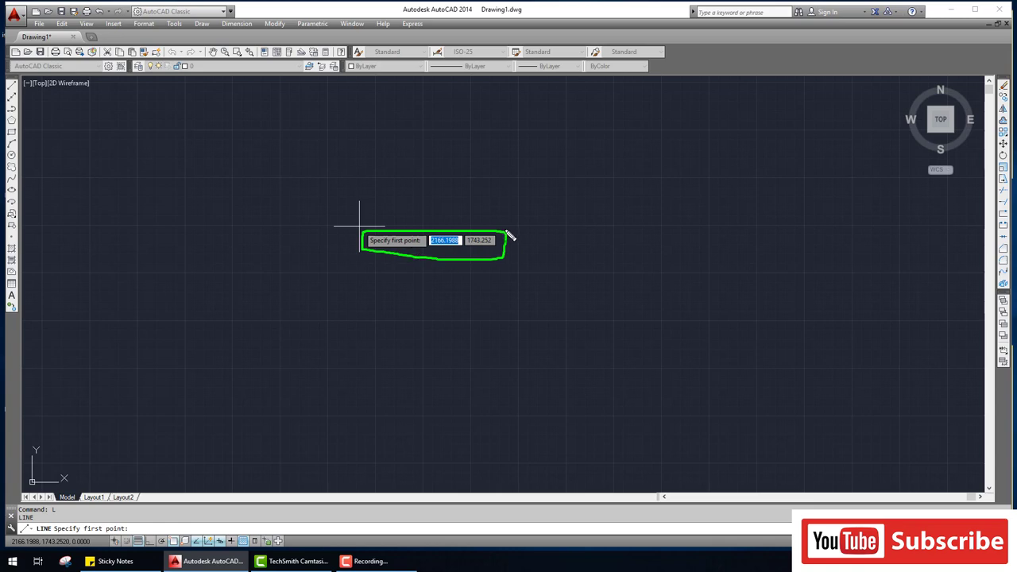
mouse_move(514, 233)
mouse_down()
mouse_move(522, 243)
mouse_move(584, 214)
mouse_up()
mouse_move(410, 264)
mouse_down()
mouse_move(384, 299)
mouse_move(246, 402)
mouse_move(222, 537)
mouse_up()
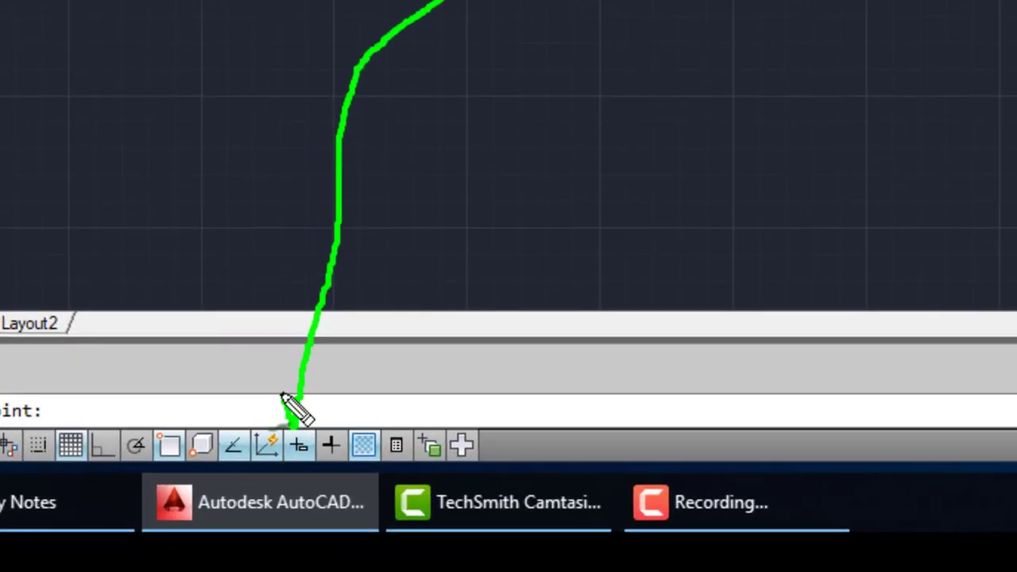
mouse_move(280, 391)
mouse_down()
mouse_move(291, 430)
mouse_move(362, 396)
mouse_up()
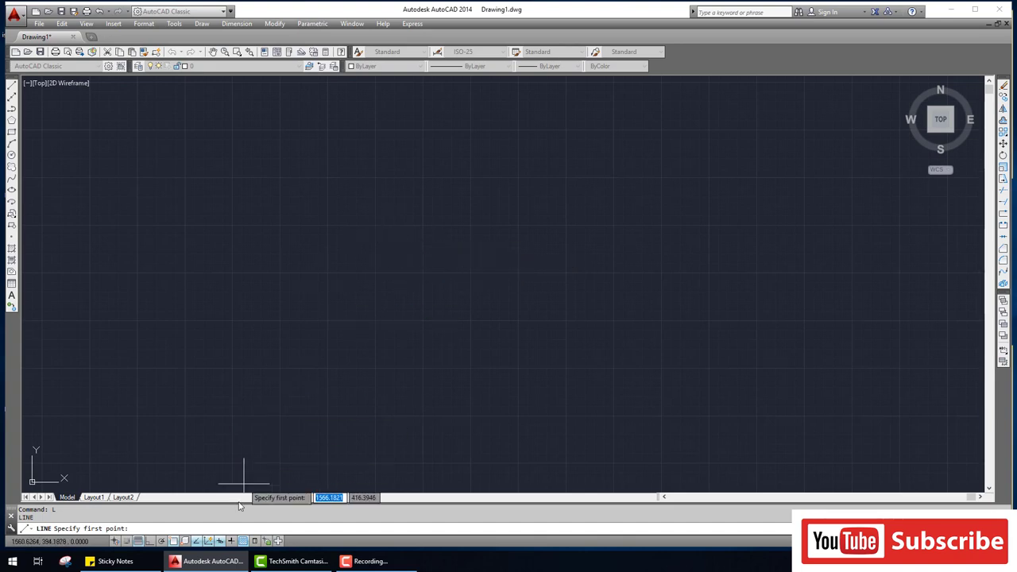
click(220, 541)
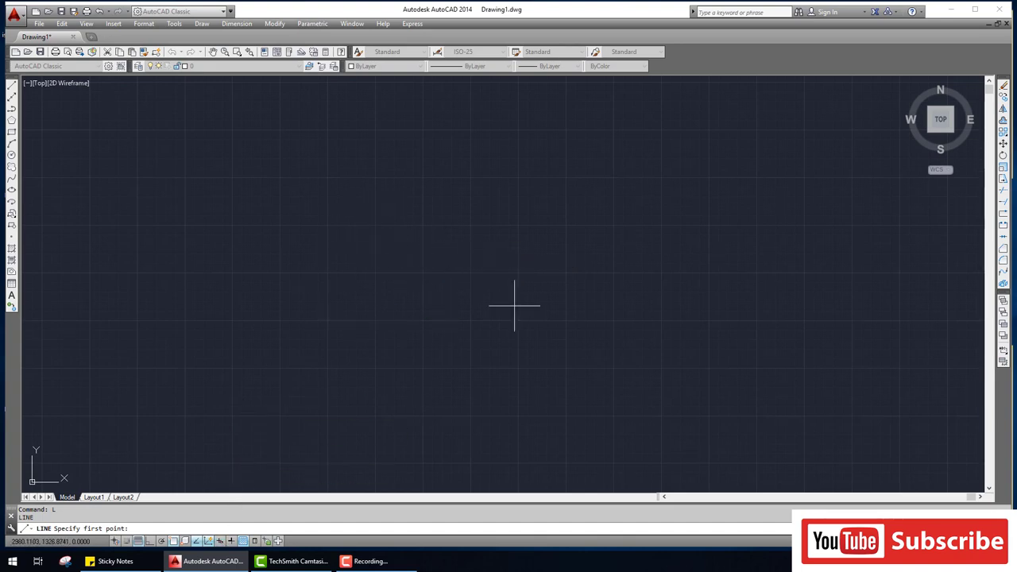
click(222, 541)
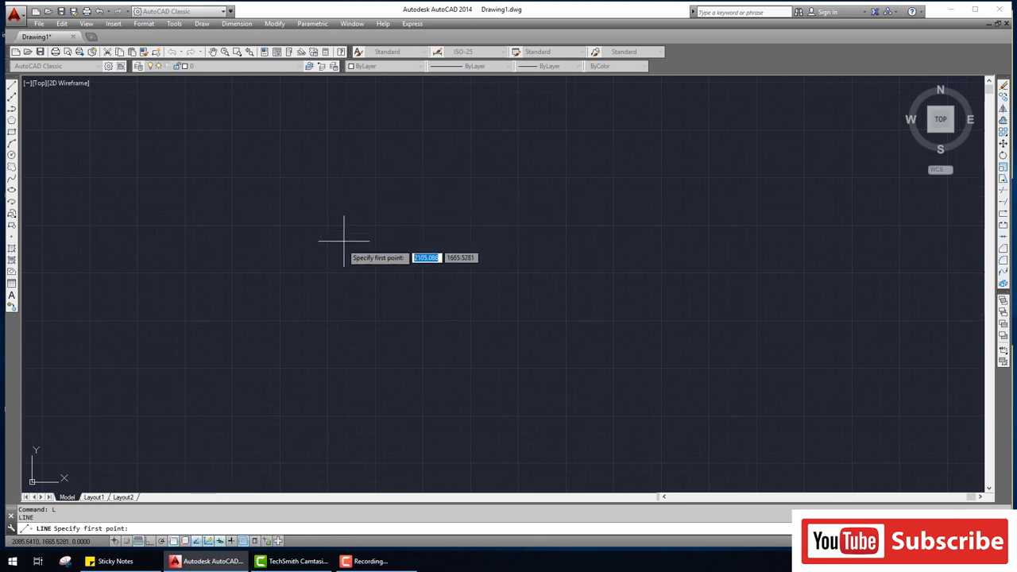
- Draw a 2000-long sloping segment, then a 500 horizontal segment with Ortho on
click(260, 234)
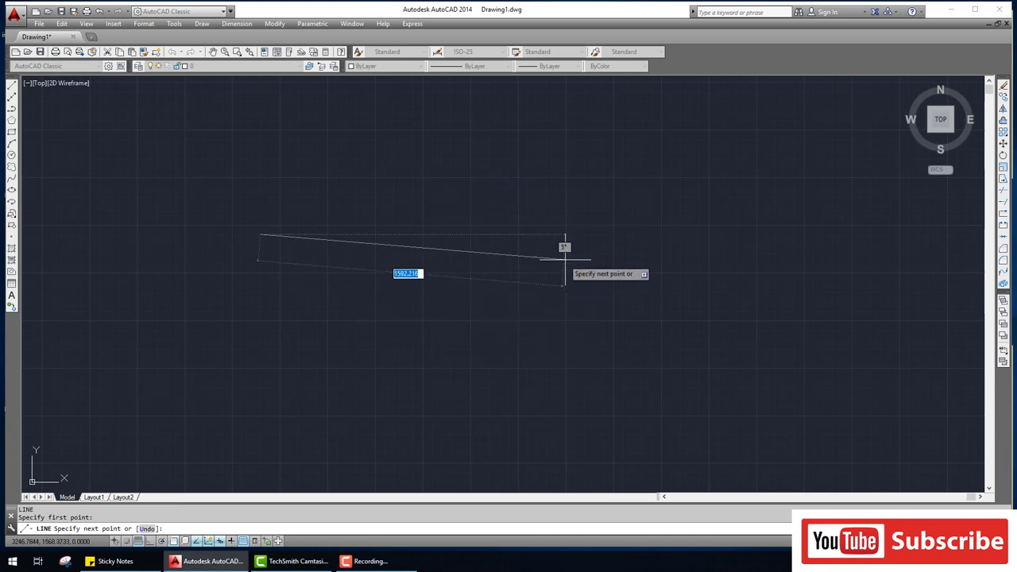
text(2)
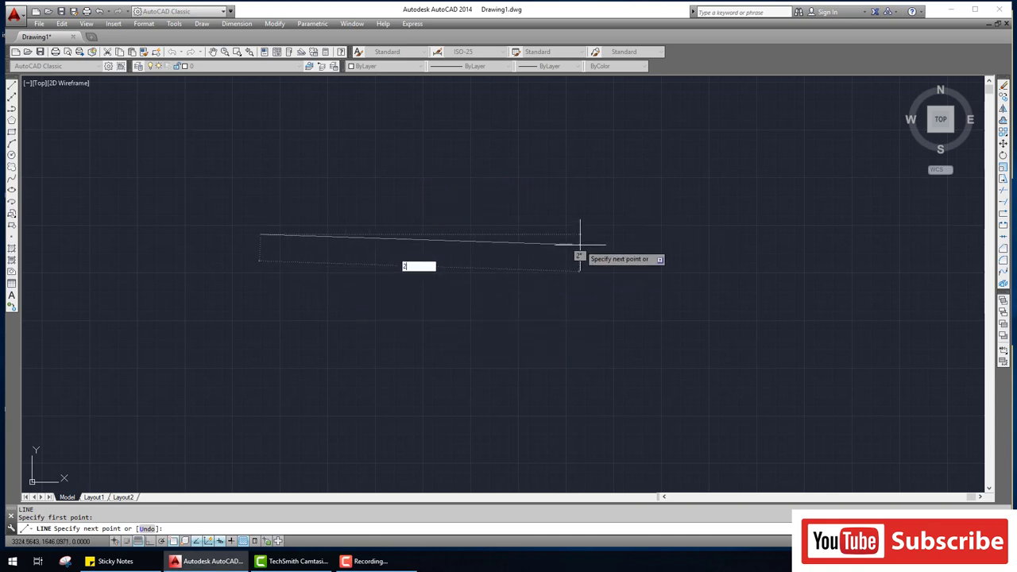
text(000)
key(Return)
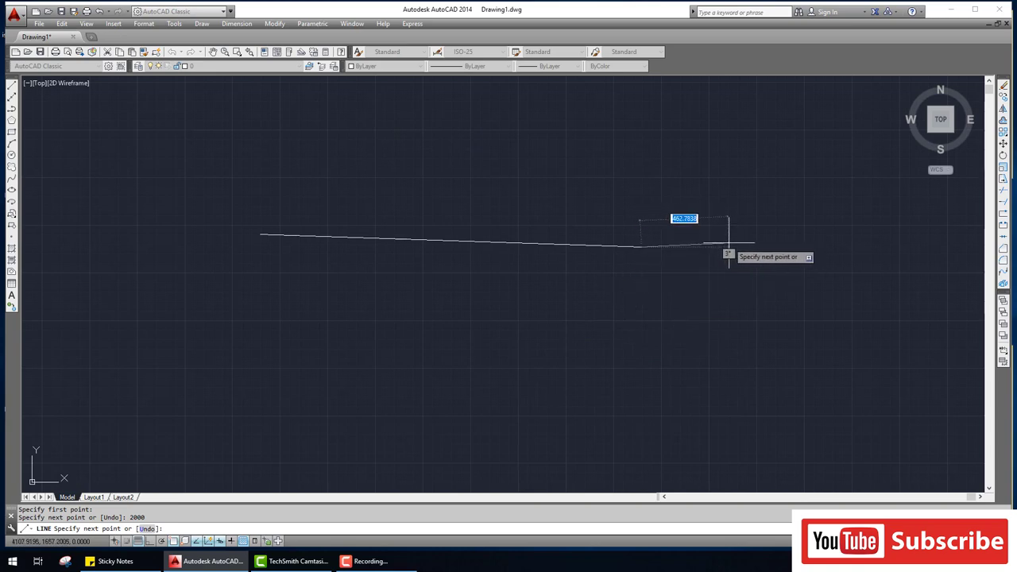
key(F8)
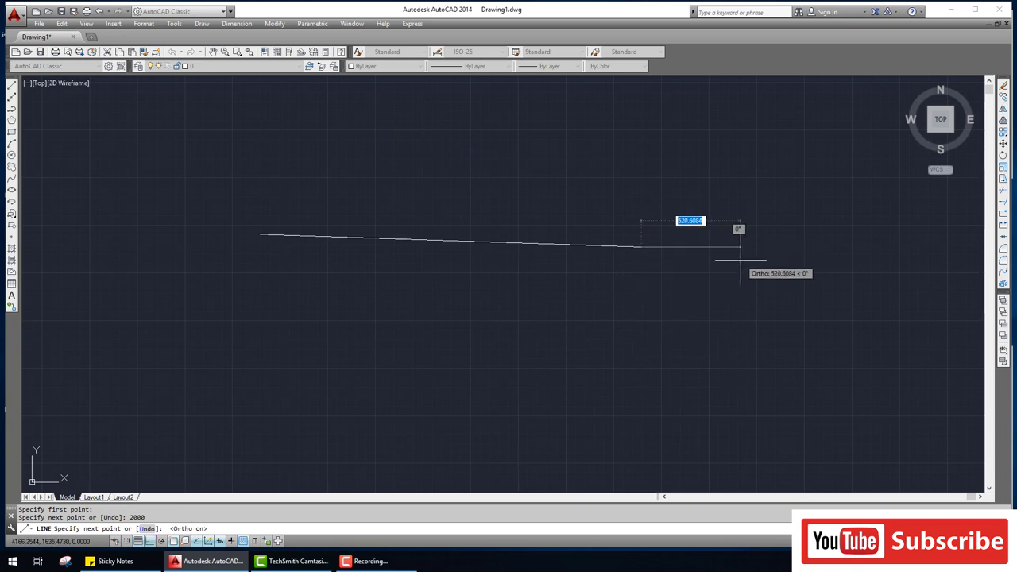
text(500)
key(Return)
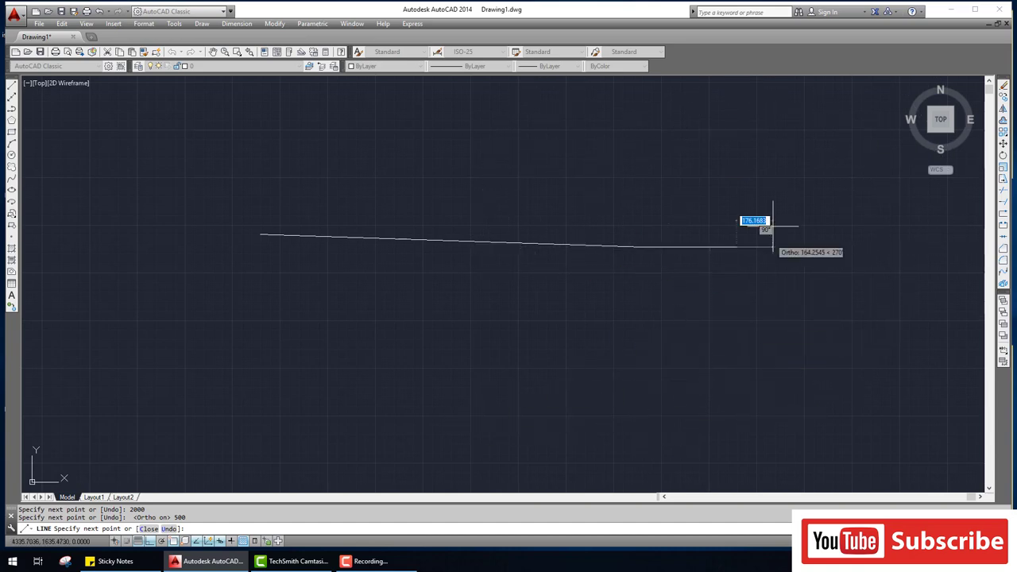
- Continue the chain with a vertical segment and two overlapping box outlines, then end LINE
click(737, 159)
click(448, 159)
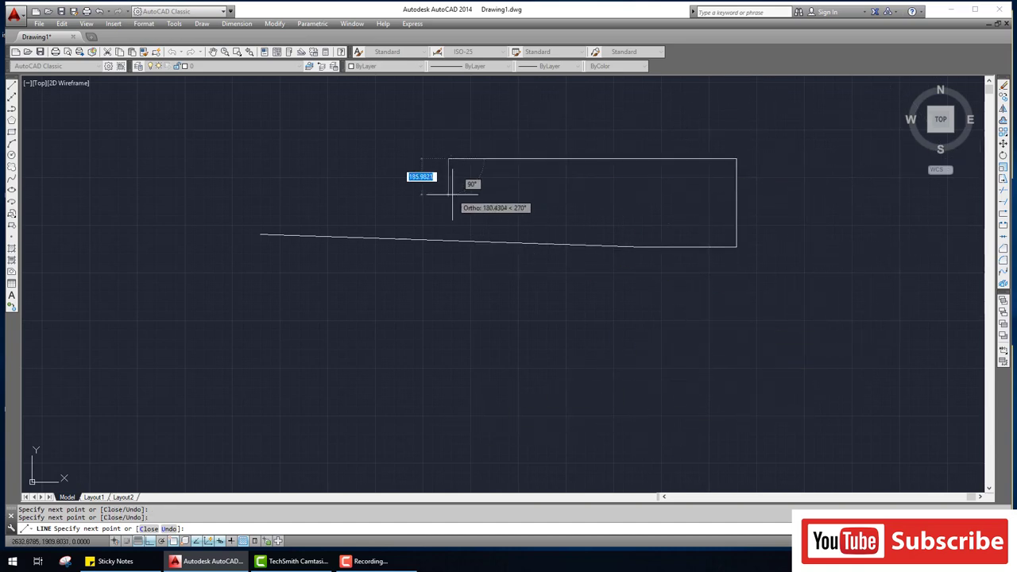
click(448, 211)
click(572, 211)
click(572, 123)
click(499, 123)
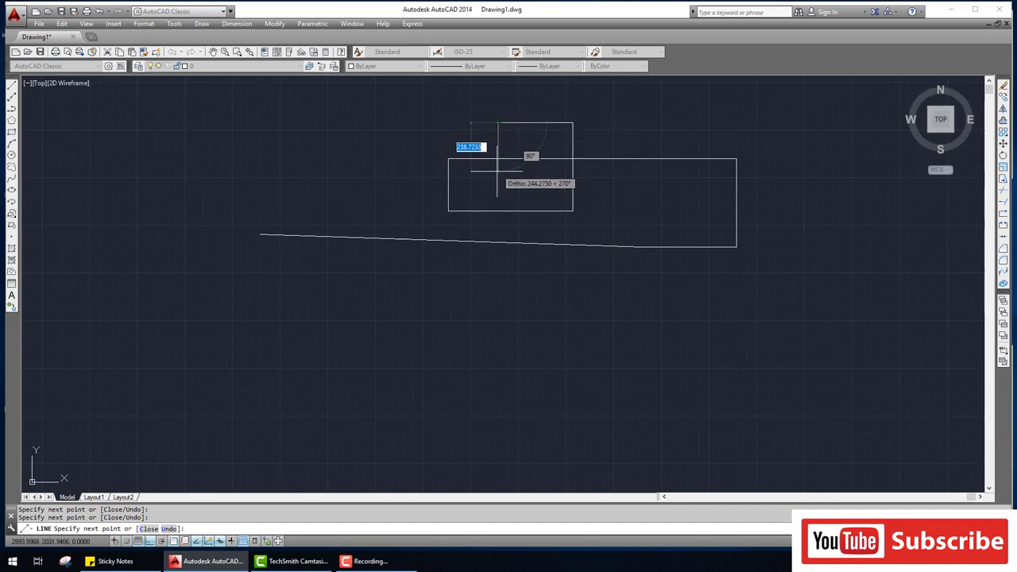
click(498, 175)
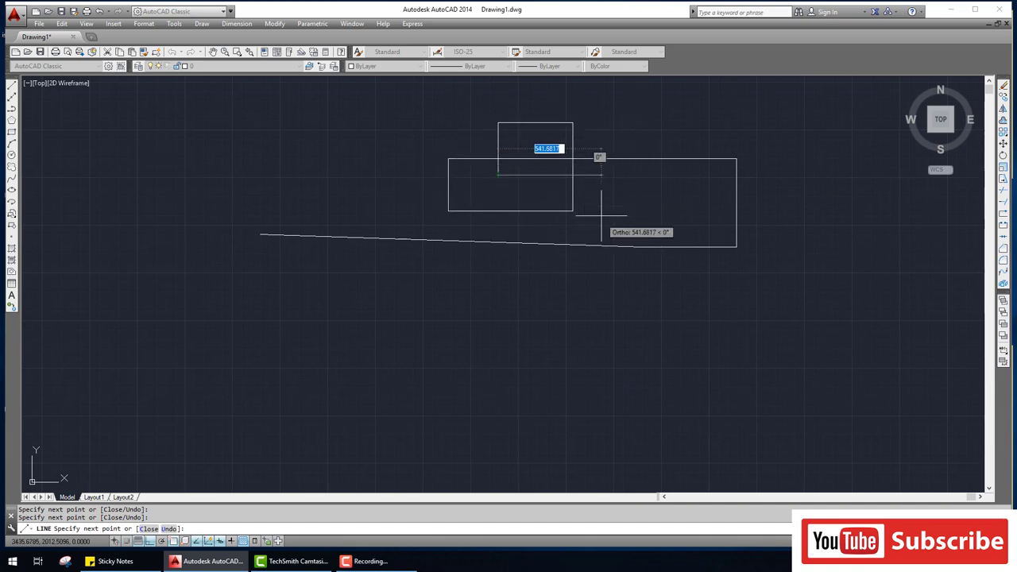
key(Escape)
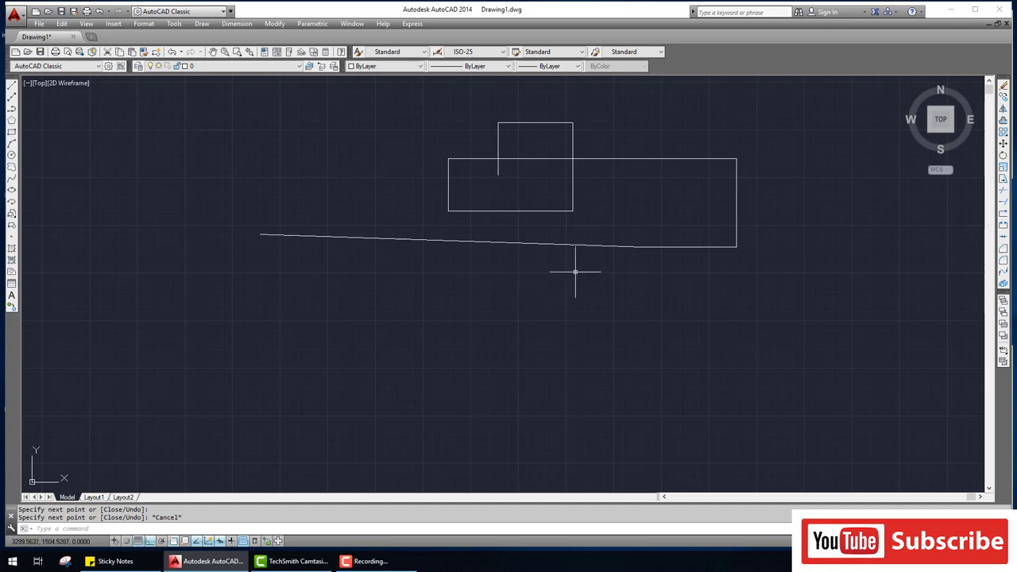
- Erase the drawn line chain with a crossing window
middle_drag(565, 216, 540, 285)
text(ERa)
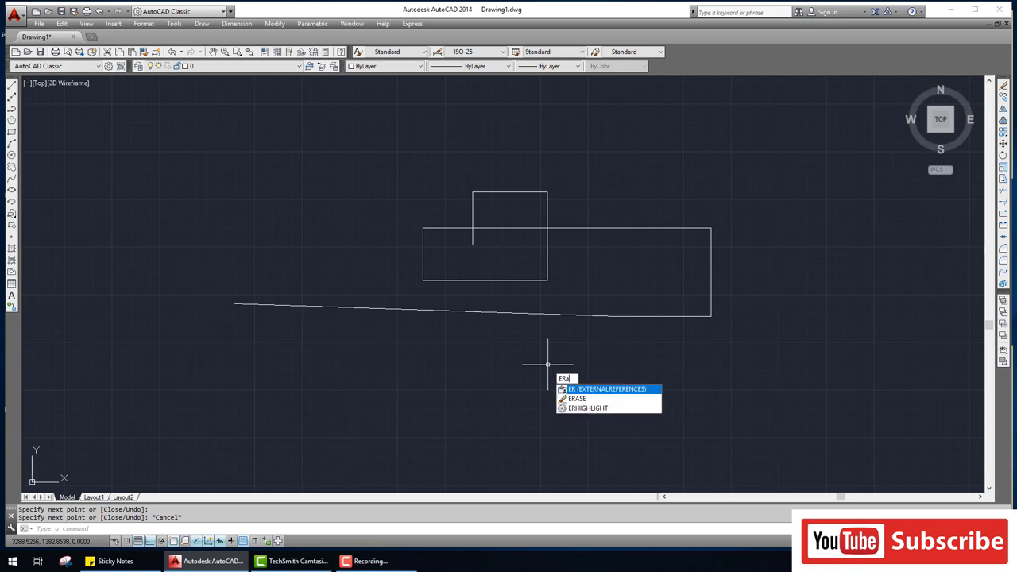
text(se)
key(Return)
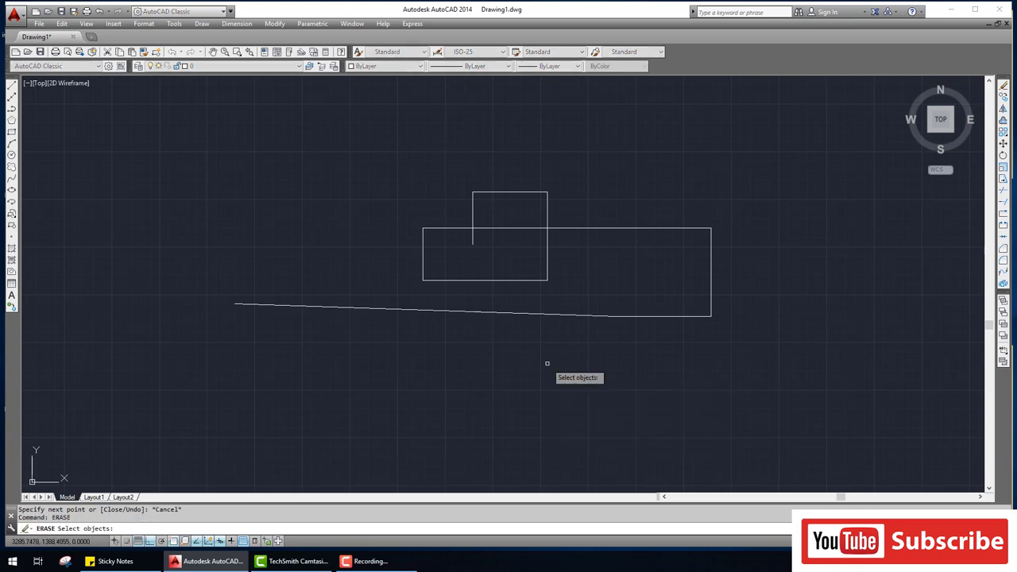
click(710, 389)
click(284, 156)
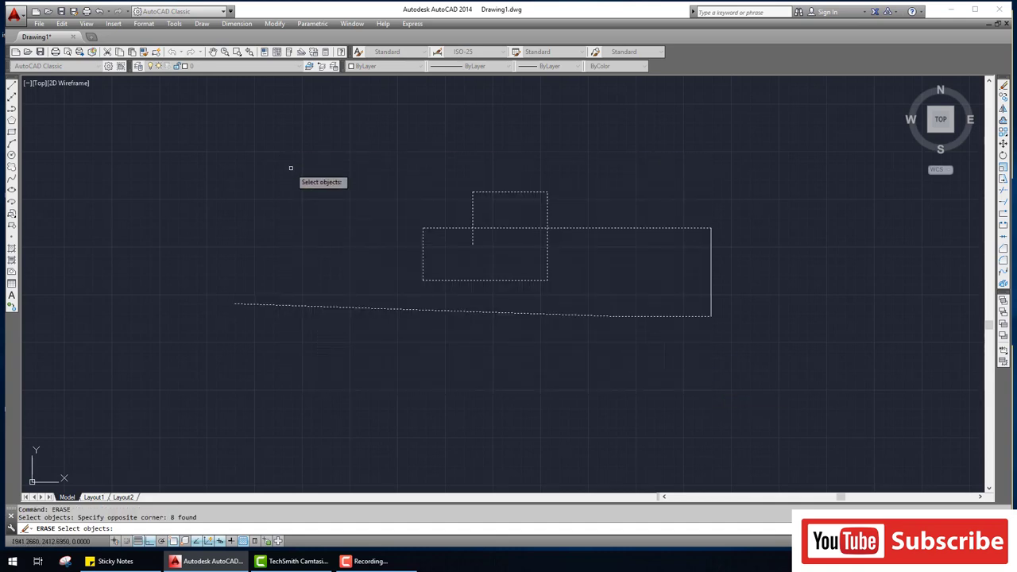
key(Return)
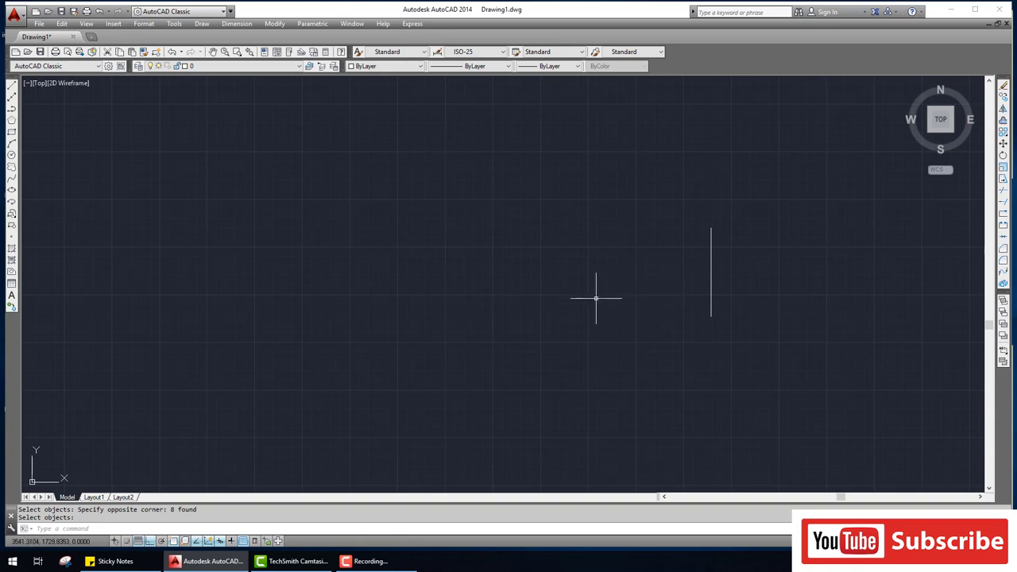
- Erase the remaining vertical line as well
key(Return)
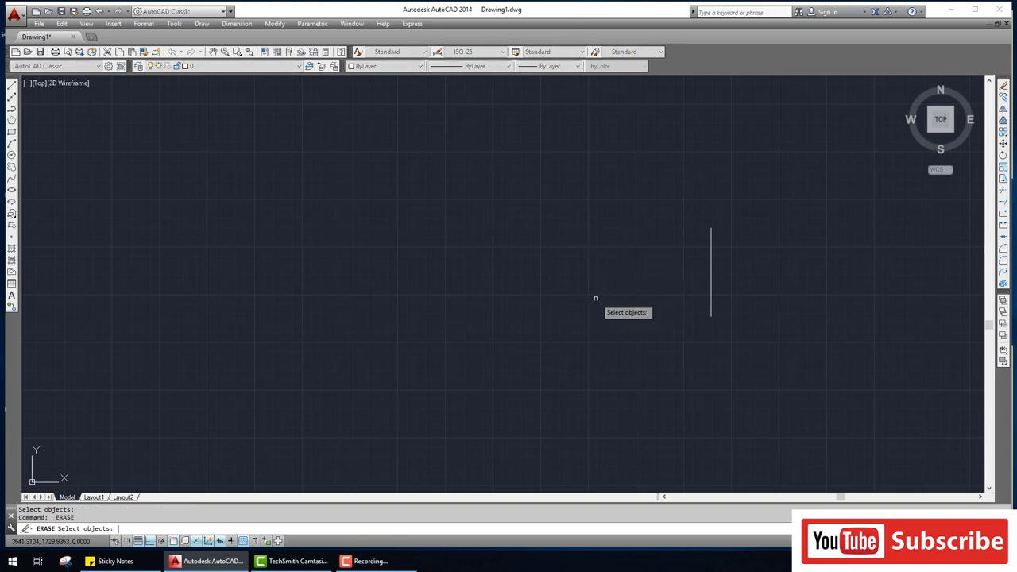
click(752, 351)
click(679, 205)
key(Return)
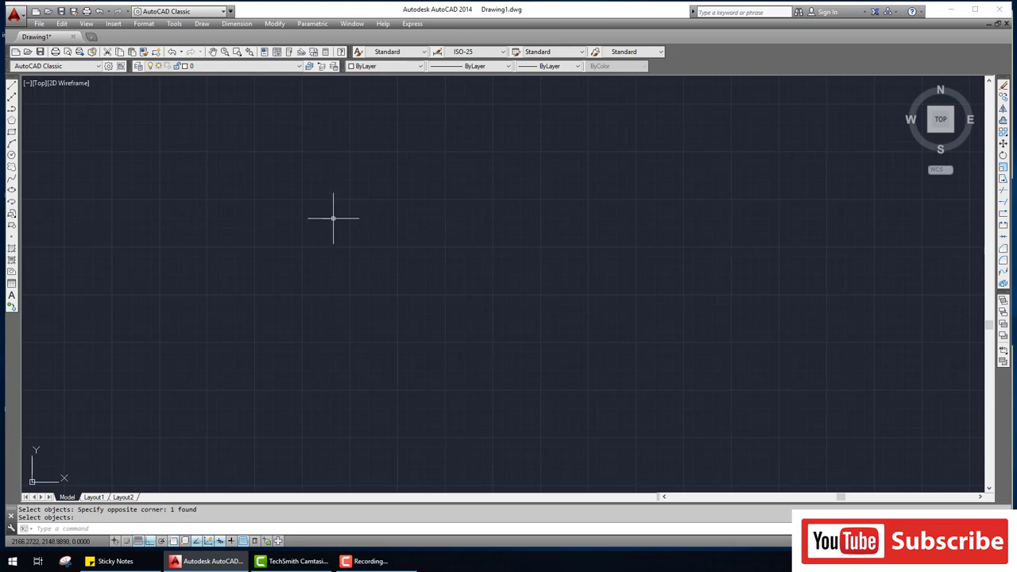
- Draw a 1000 × 500 rectangle with RECTANG and pan it to the left of the view
text(REC)
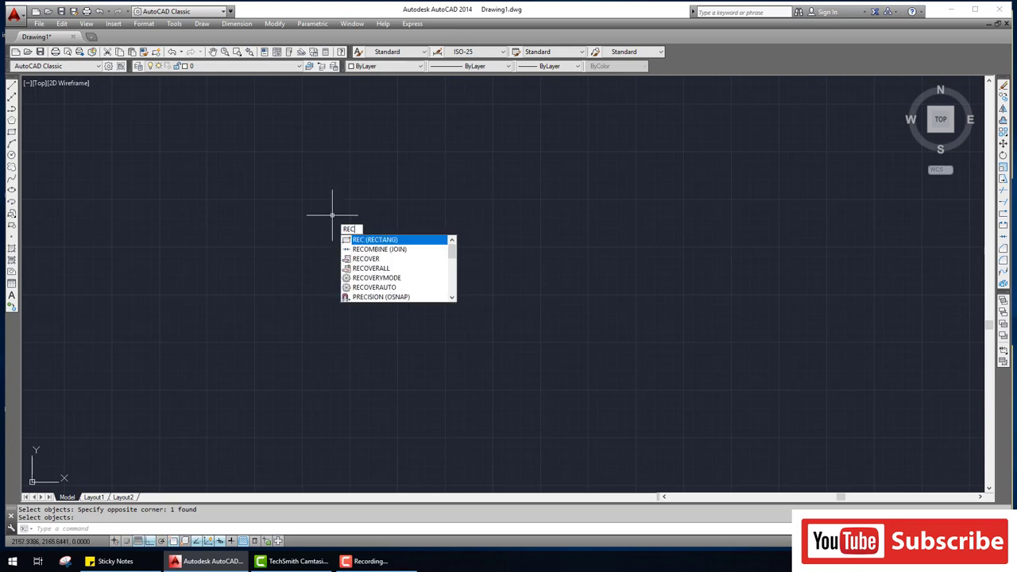
key(Return)
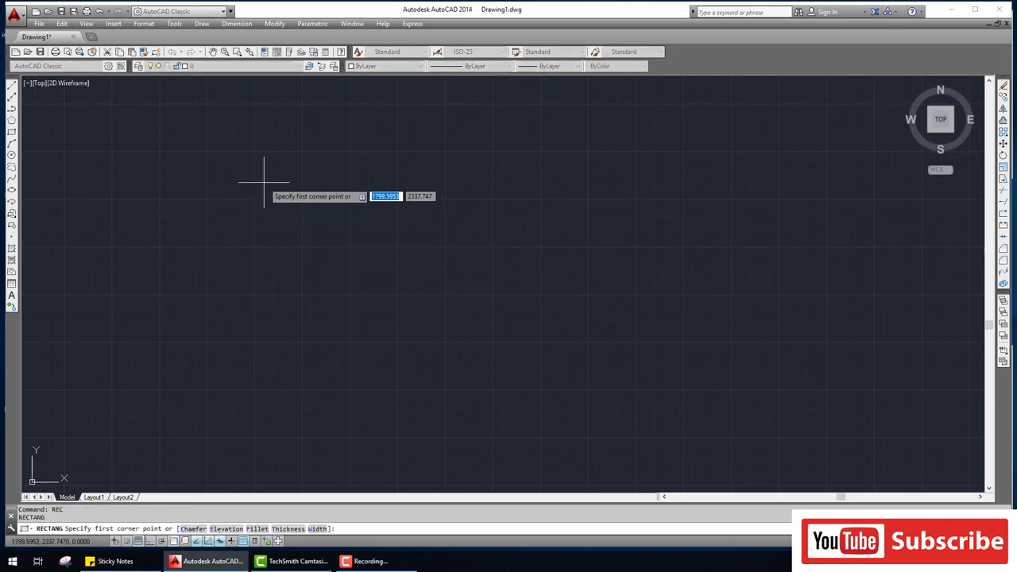
click(268, 186)
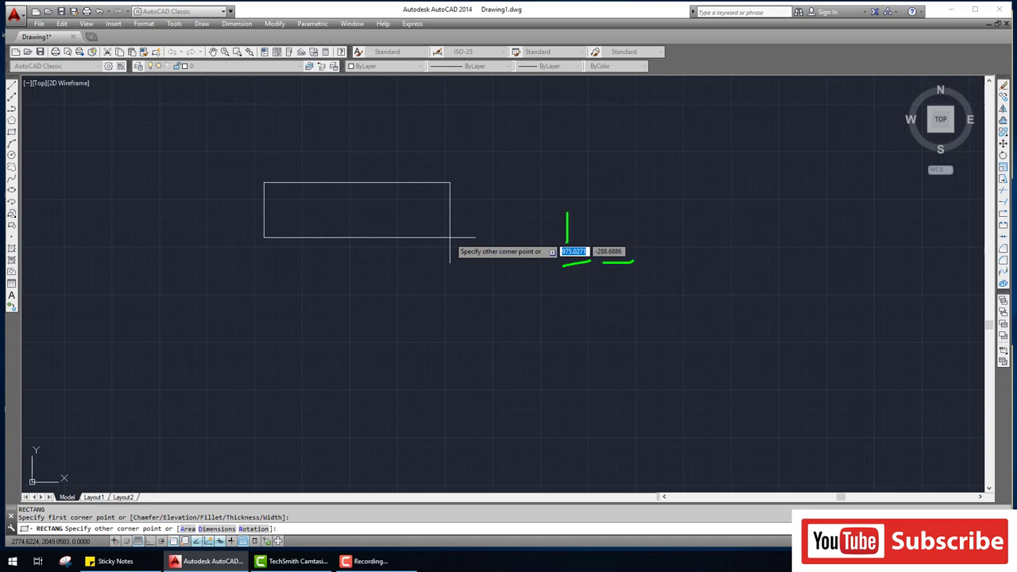
drag(567, 212, 393, 155)
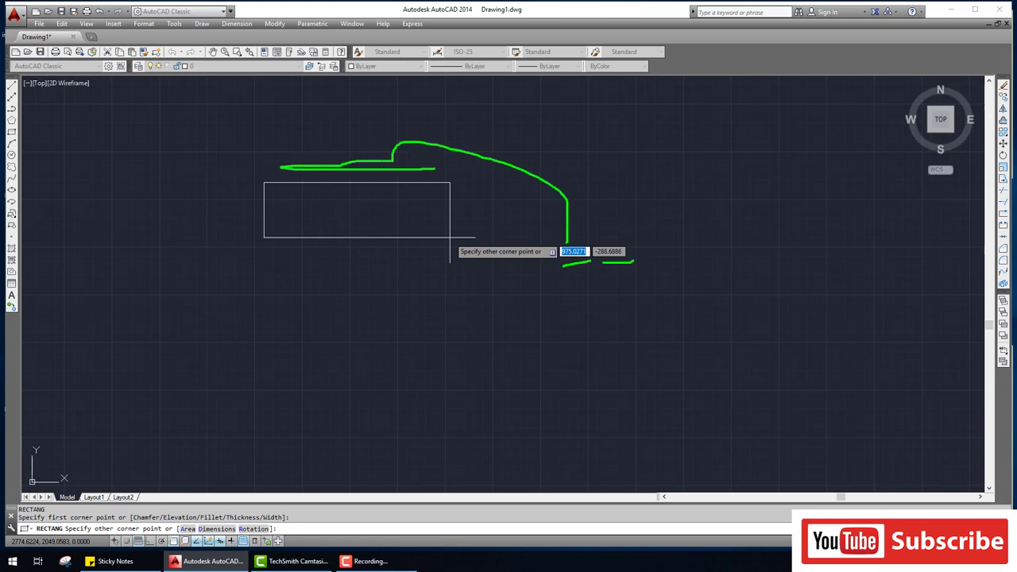
drag(554, 306, 254, 266)
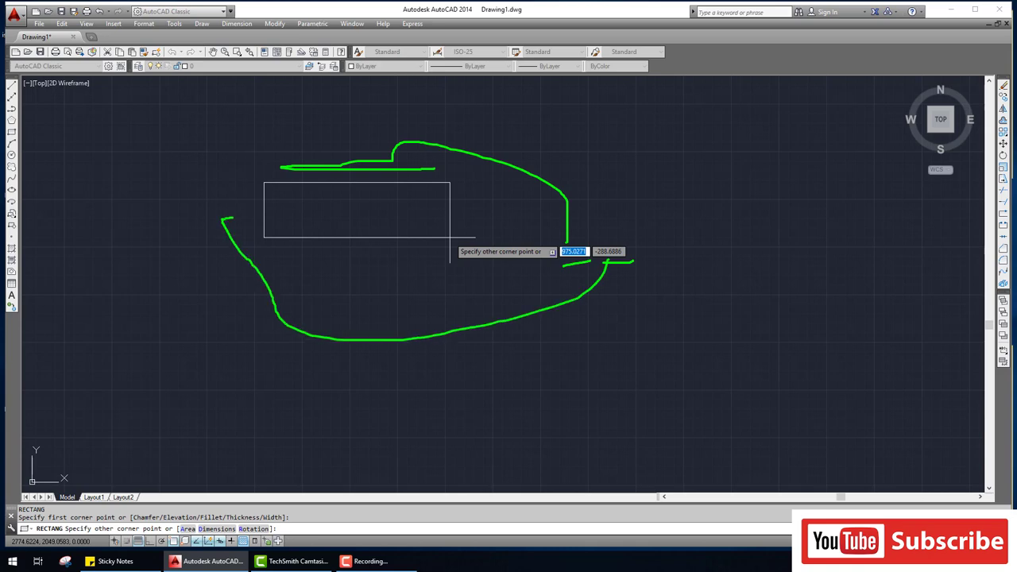
mouse_move(236, 190)
mouse_down()
mouse_move(235, 219)
mouse_move(254, 236)
mouse_up()
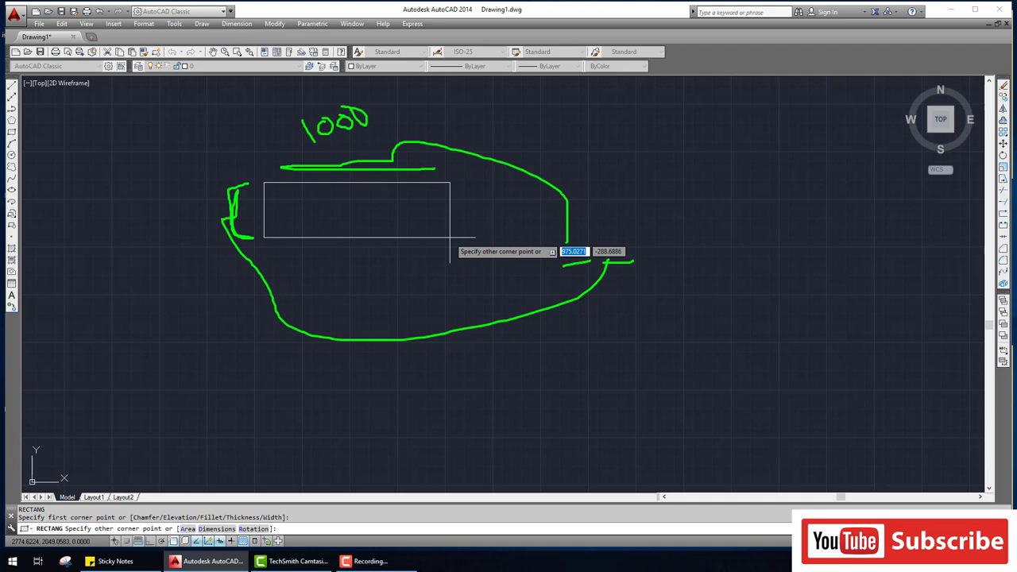
drag(445, 95, 460, 123)
drag(446, 116, 467, 103)
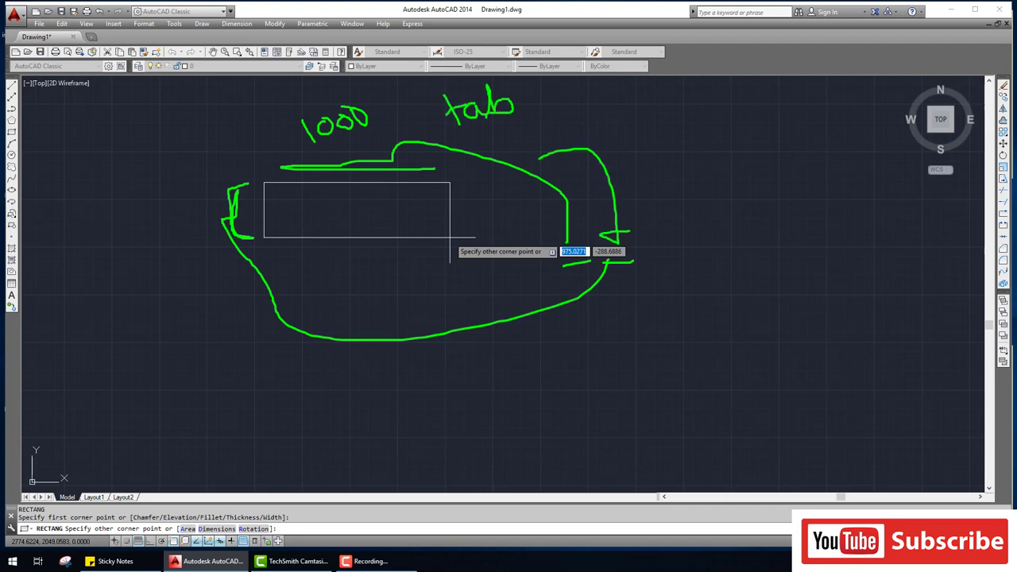
drag(479, 188, 503, 187)
key(Escape)
text(1000)
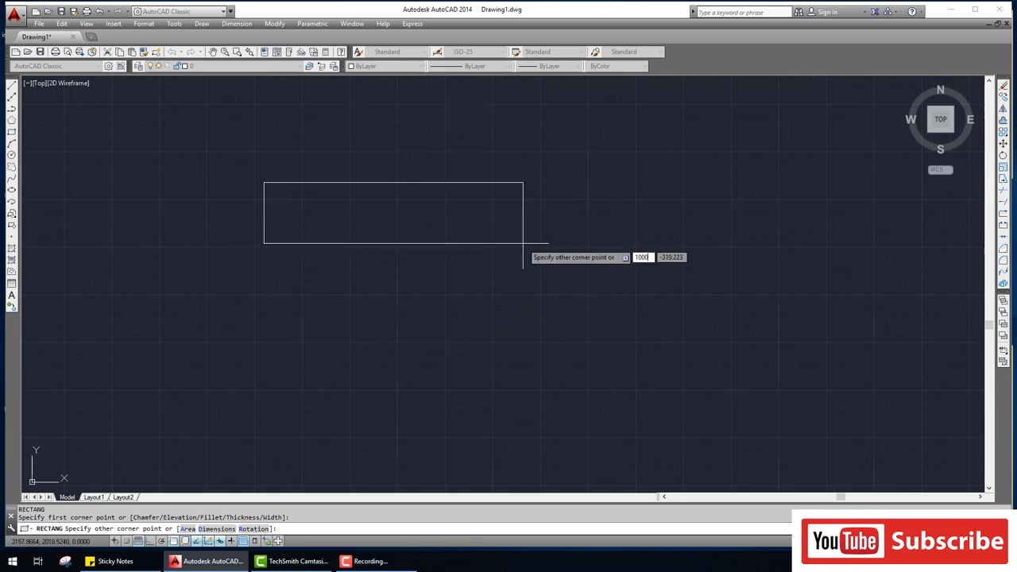
key(Tab)
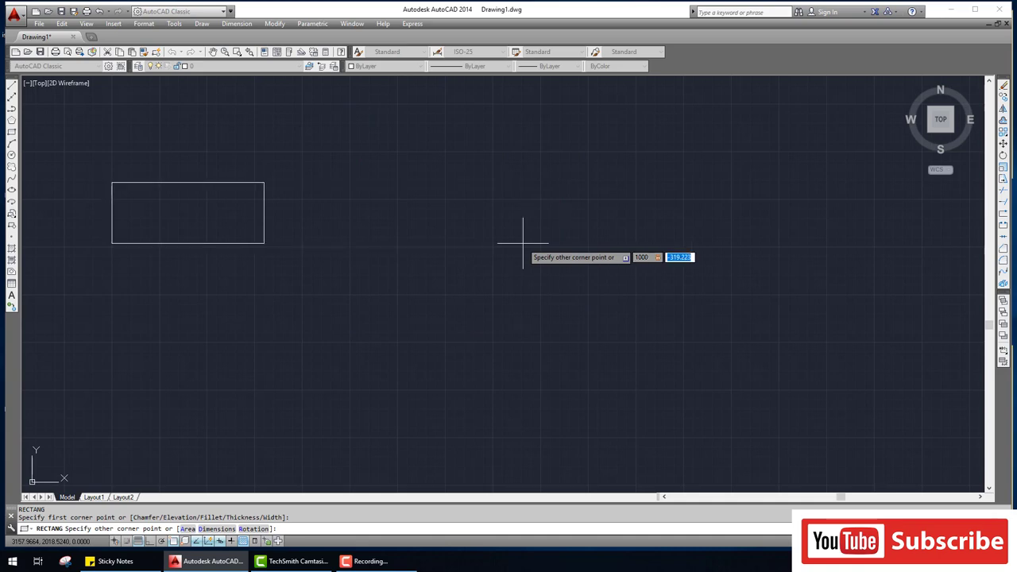
text(500)
key(Return)
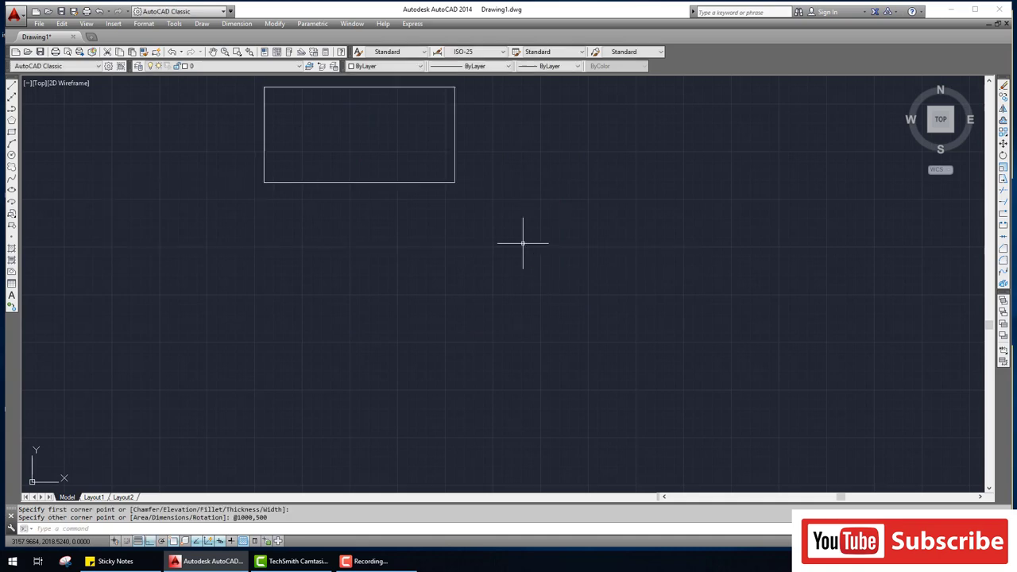
middle_drag(284, 121, 336, 282)
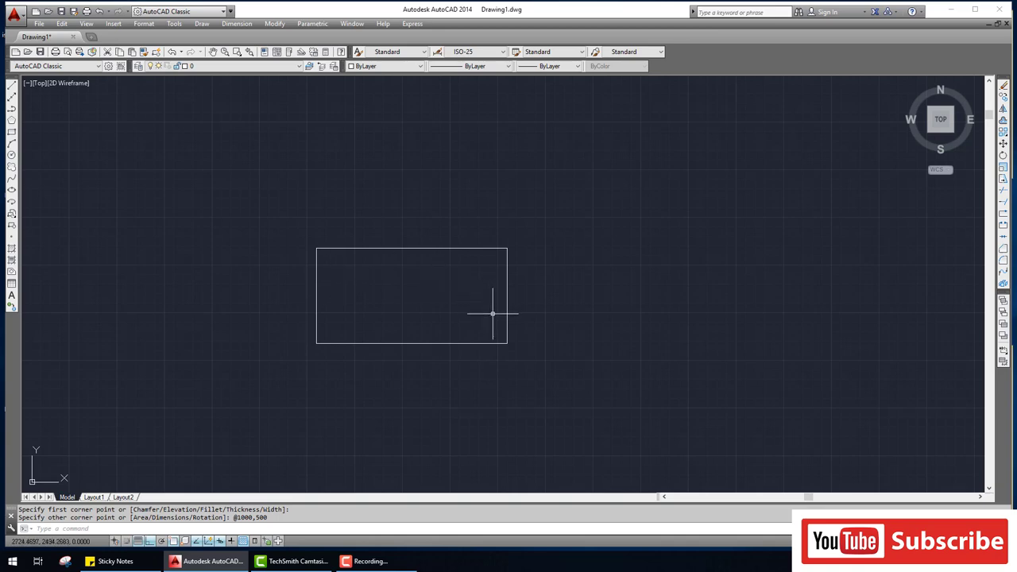
middle_drag(420, 302, 316, 263)
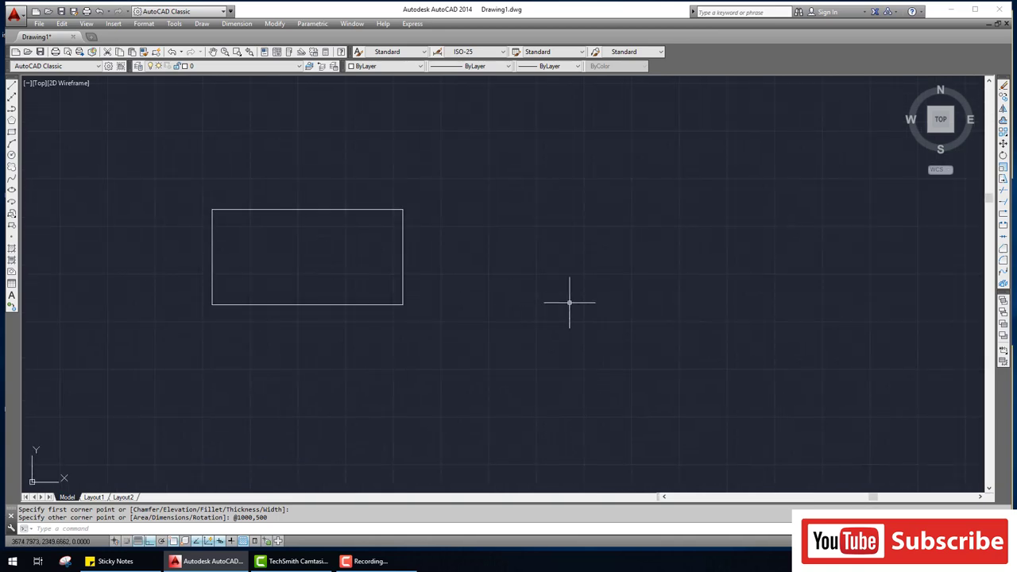
- Draw a radius-200 circle to the right of the rectangle
text(c)
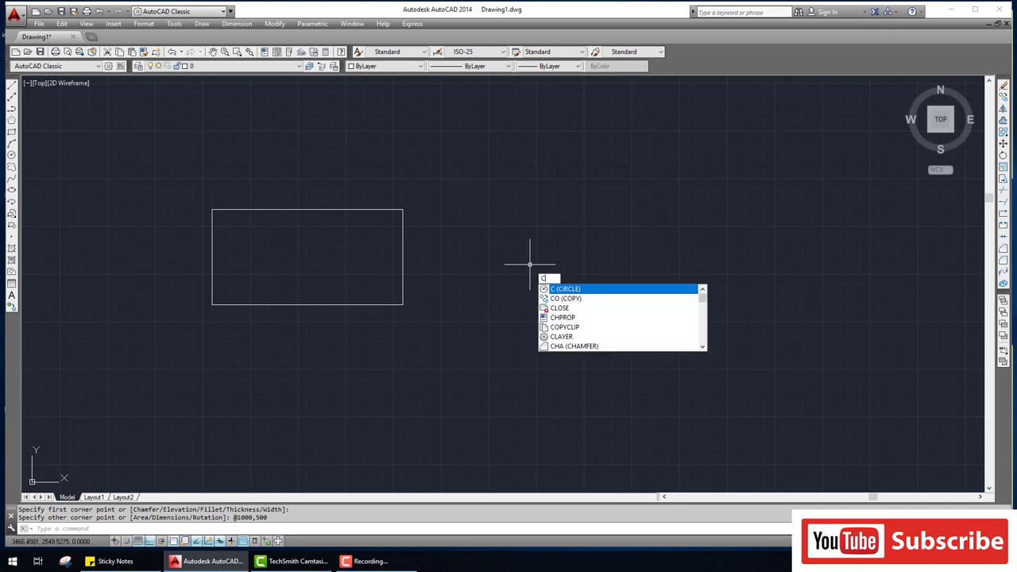
key(Return)
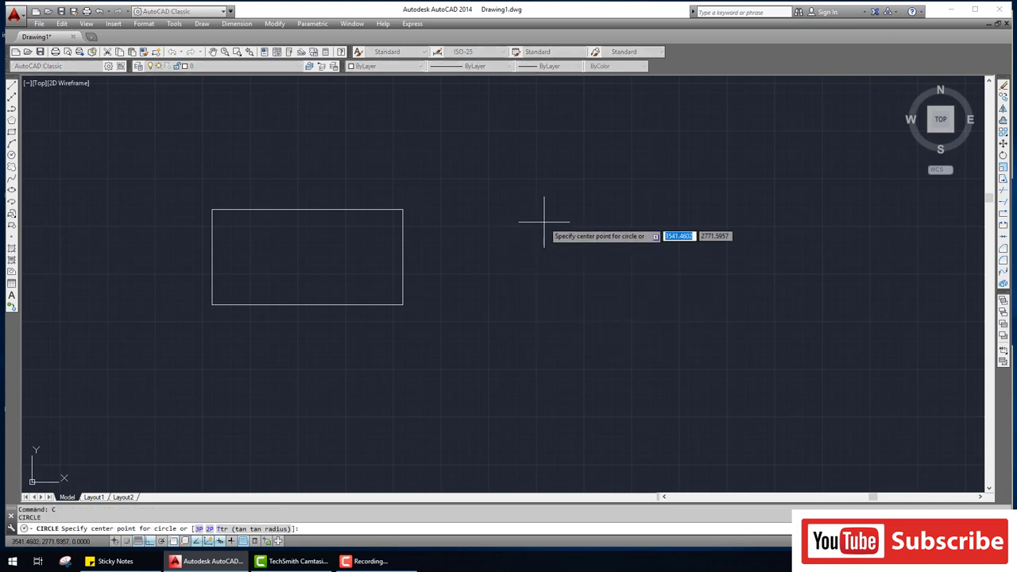
click(555, 209)
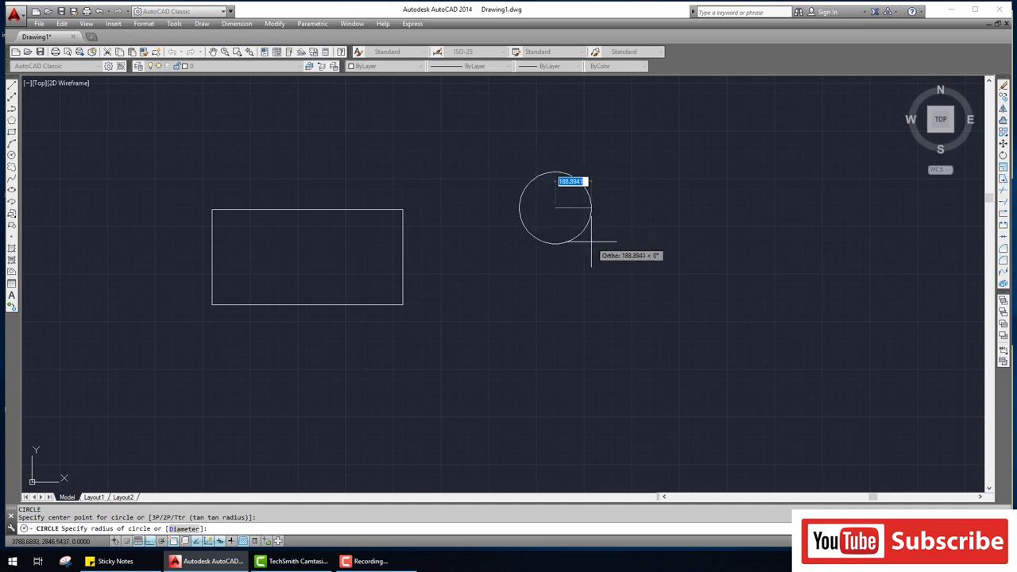
text(200)
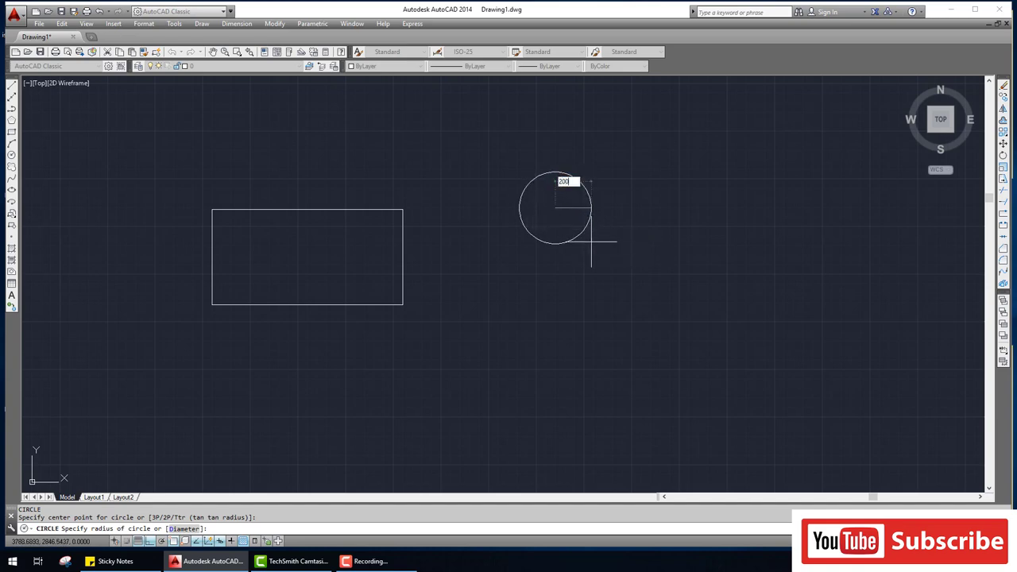
key(Return)
text(c)
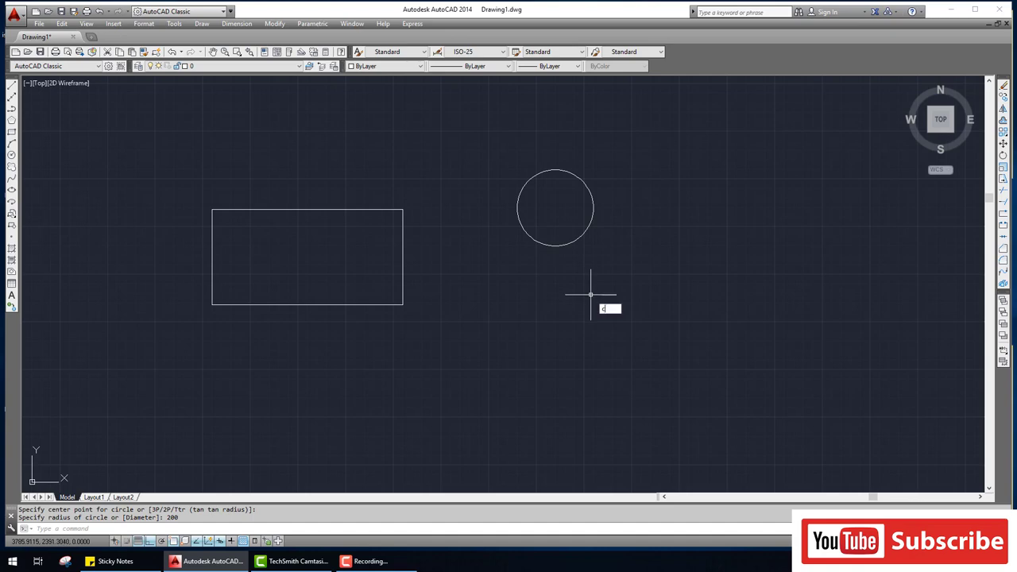
- Draw a diameter-200 circle below the first circle
key(Return)
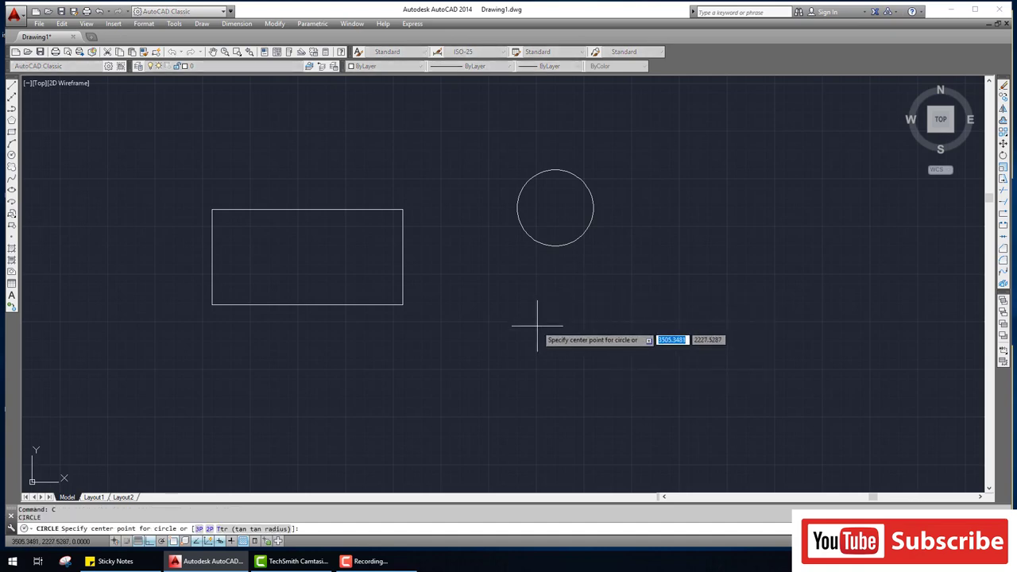
click(537, 326)
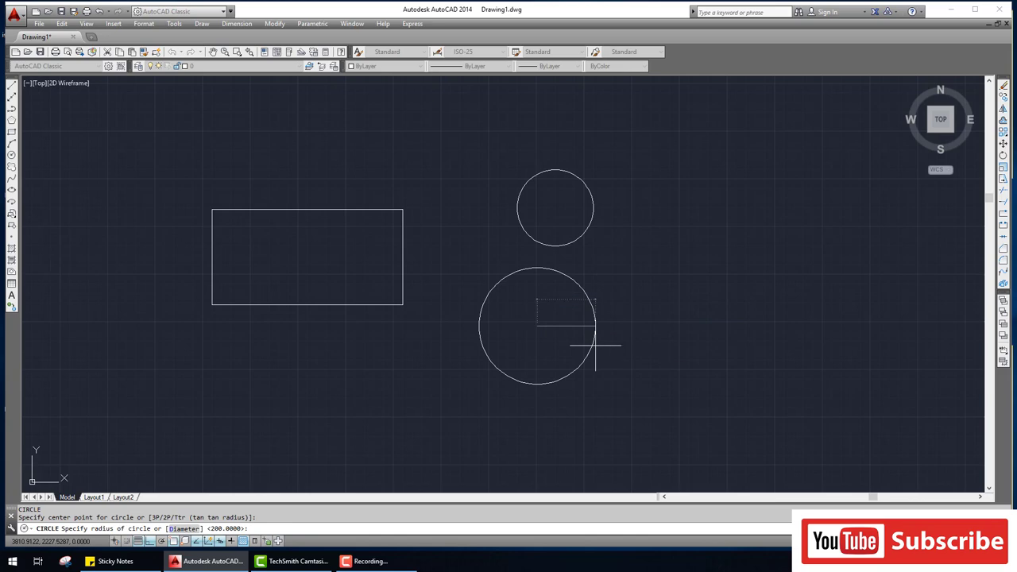
text(d)
key(Return)
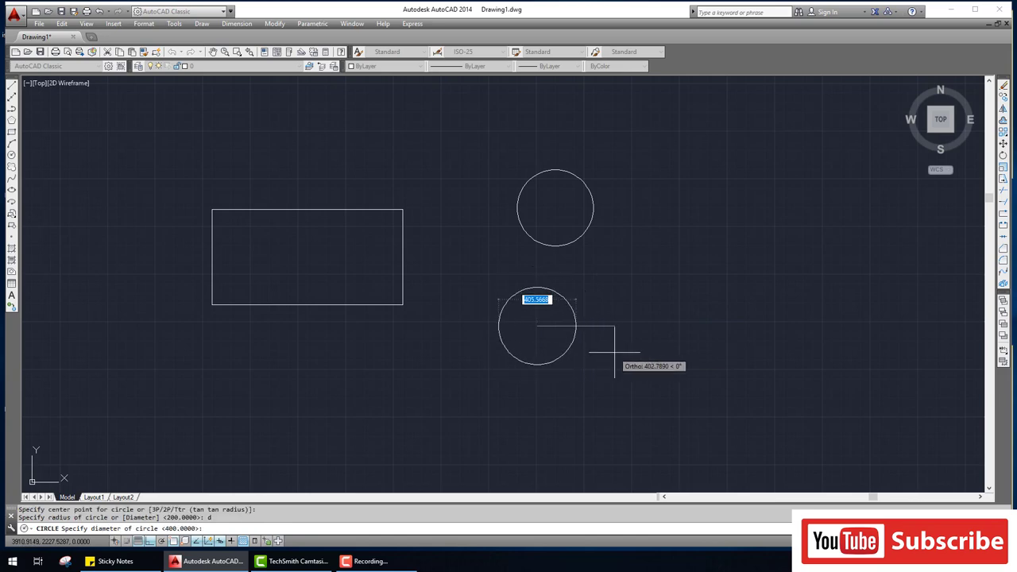
text(200)
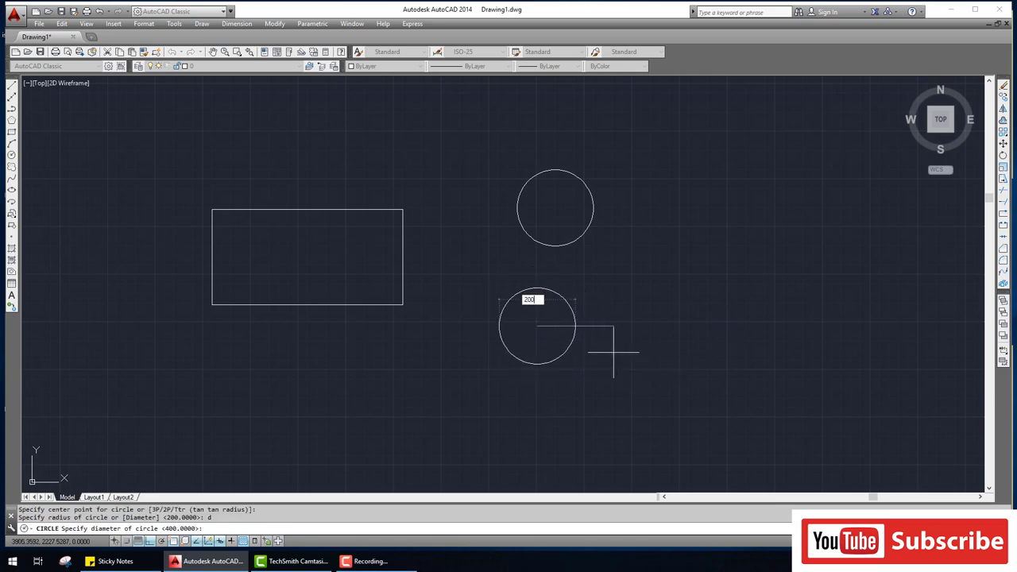
key(Return)
scroll(552, 330, up, 2)
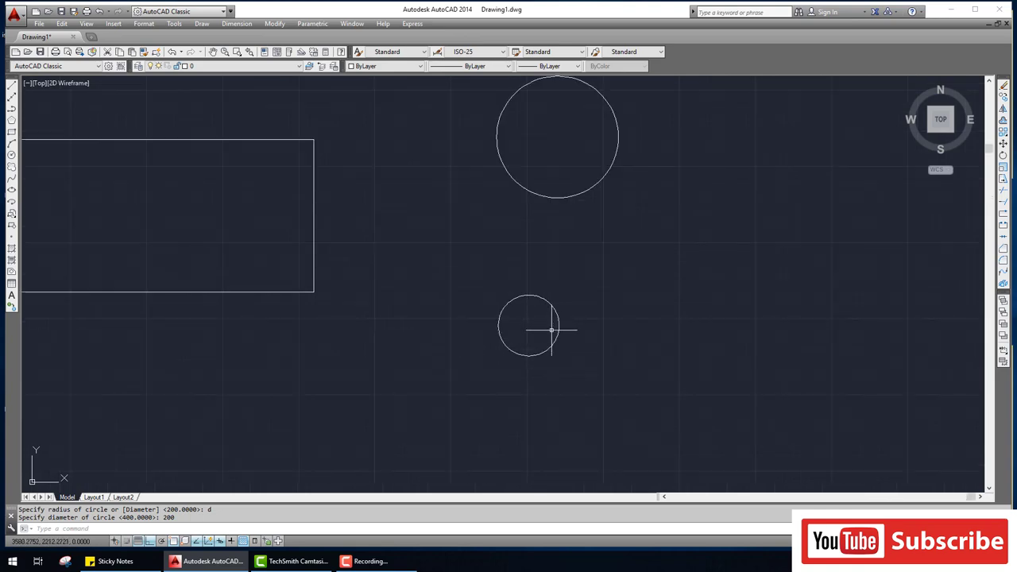
scroll(552, 329, down, 2)
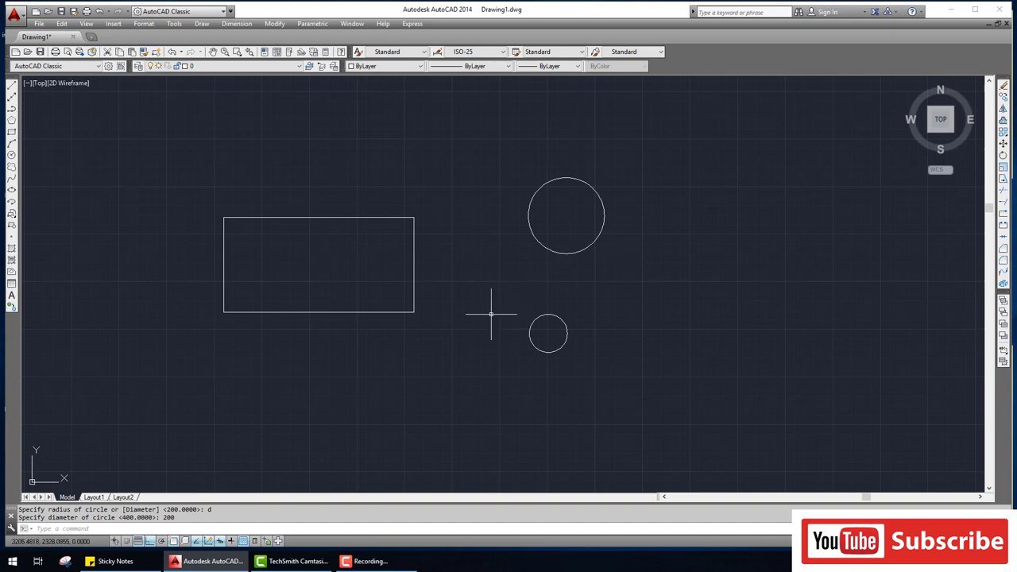
- Start MOVE on the rectangle, then cancel the selection
text(m)
key(Return)
click(434, 342)
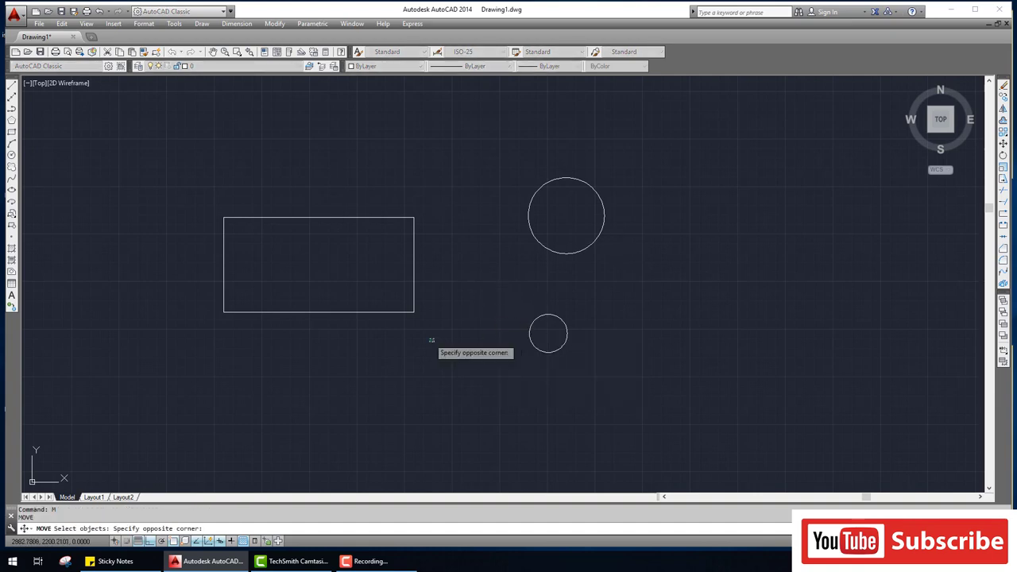
click(174, 184)
click(293, 266)
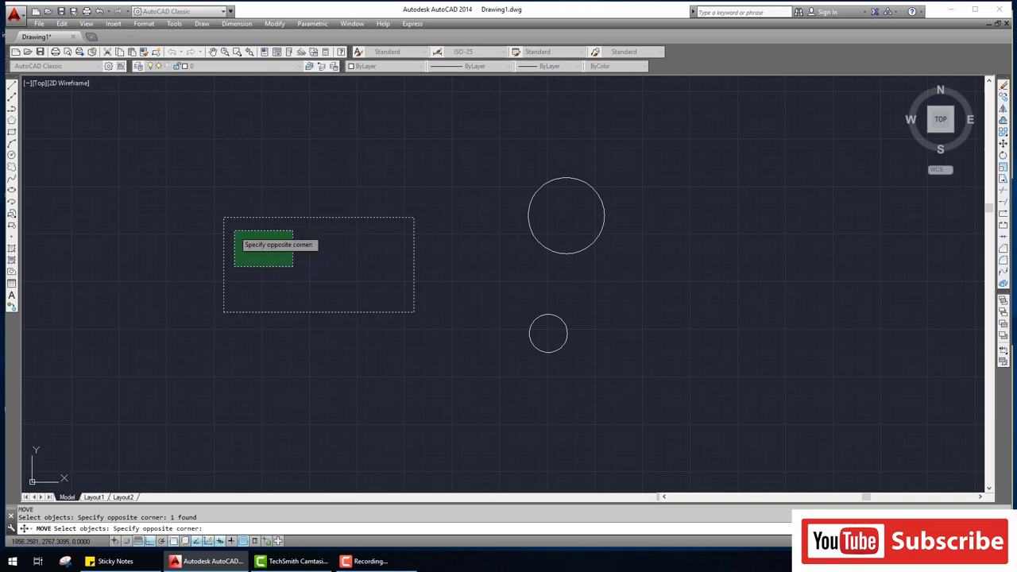
click(293, 265)
key(Escape)
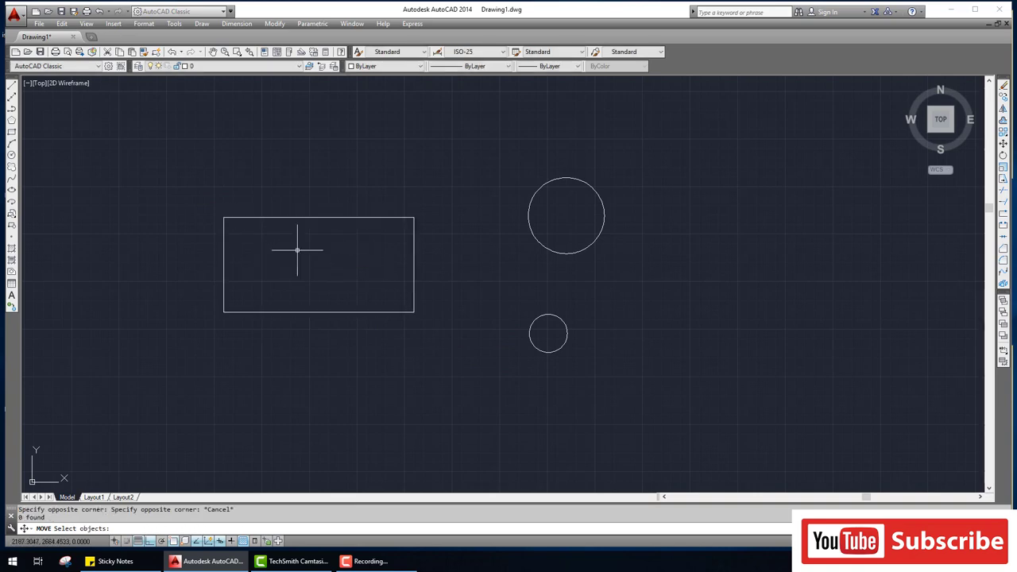
- Move the rectangle to the upper left of the drawing
text(m)
key(Return)
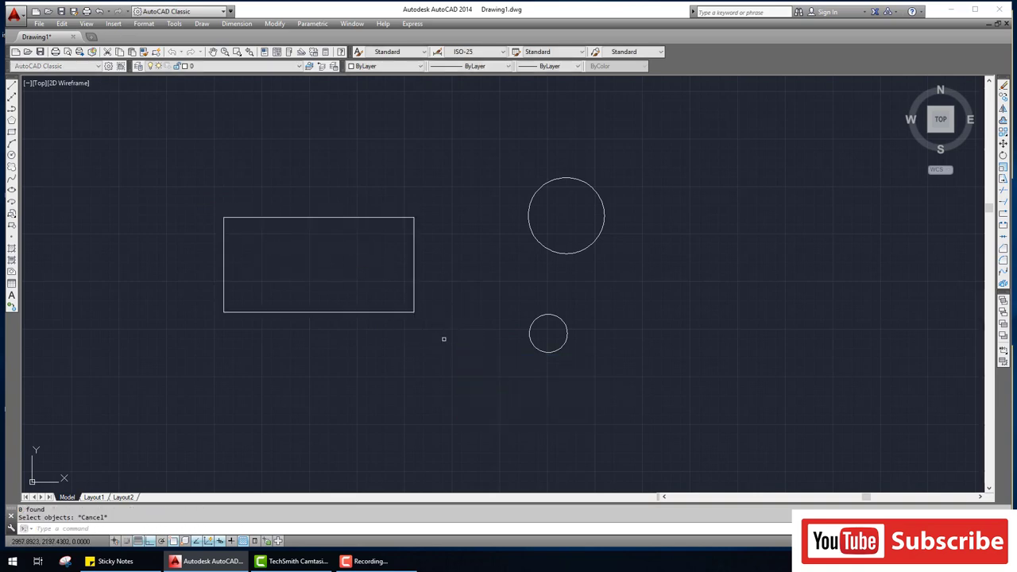
click(442, 341)
click(187, 197)
key(Return)
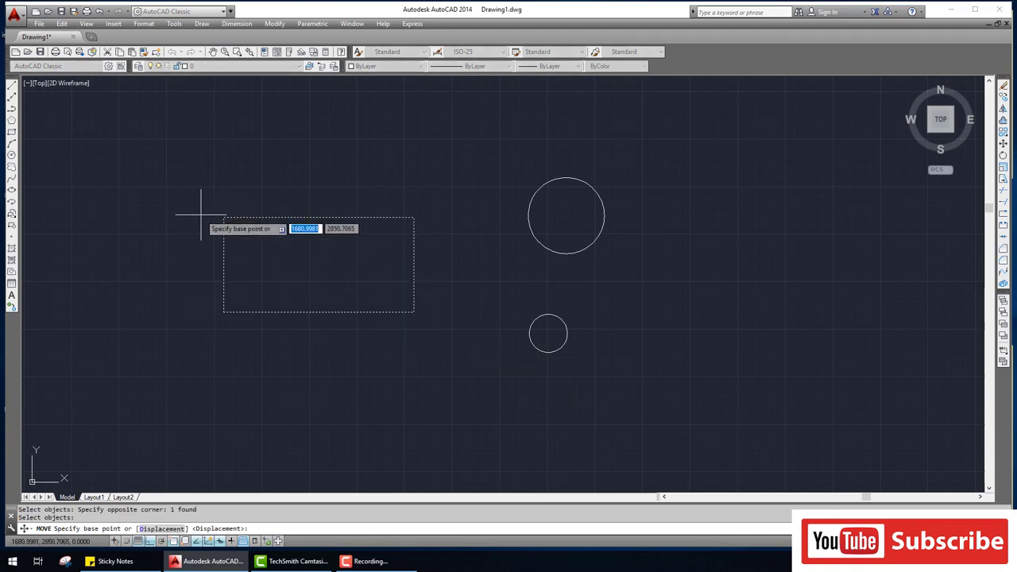
click(305, 217)
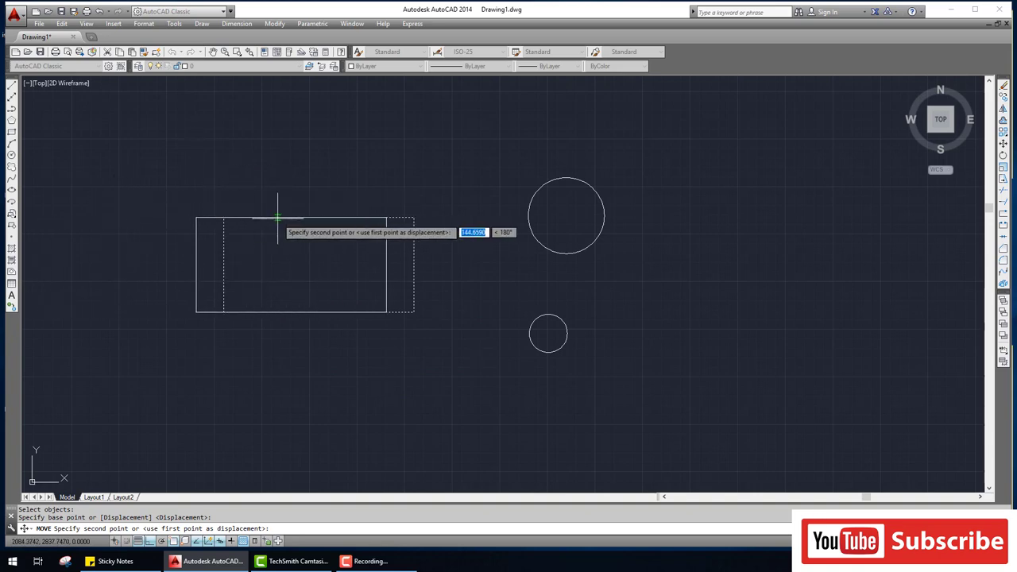
key(F8)
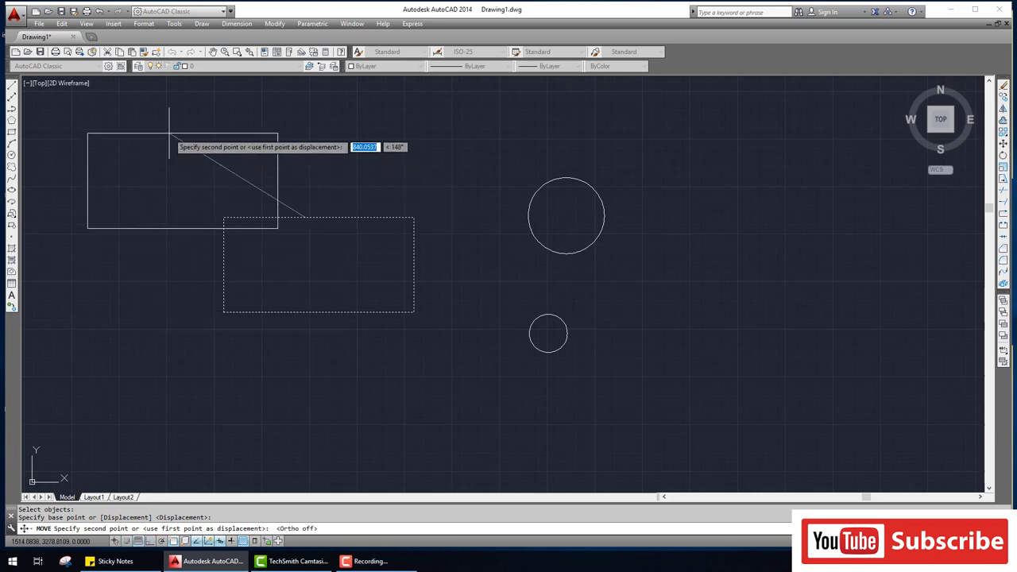
click(139, 106)
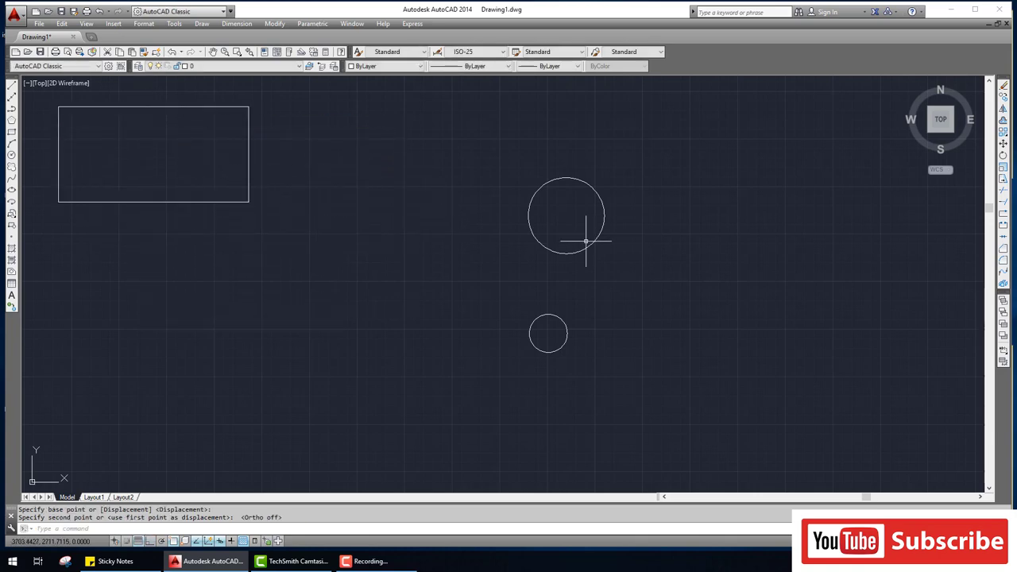
- Move the large circle below the rectangle on the left
key(Return)
click(652, 286)
click(577, 215)
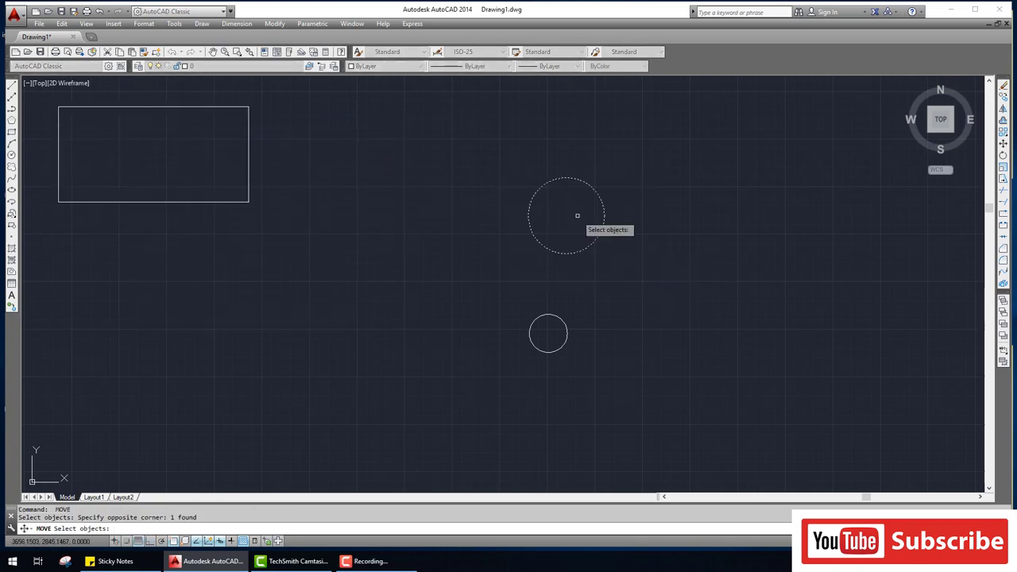
key(Return)
click(566, 215)
click(89, 260)
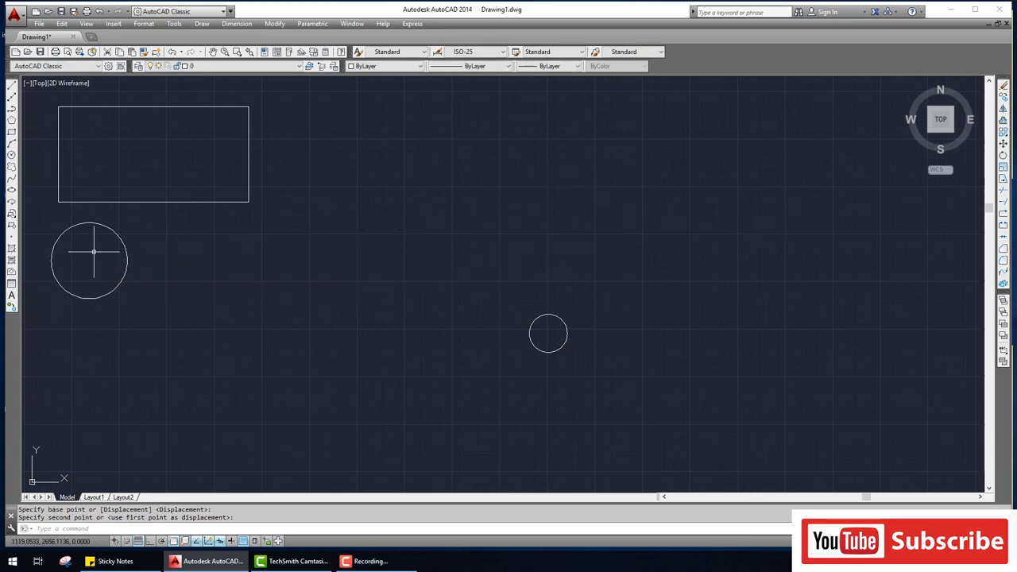
- Move the small circle beside the large circle beneath the rectangle
click(609, 399)
click(504, 341)
key(Return)
click(549, 334)
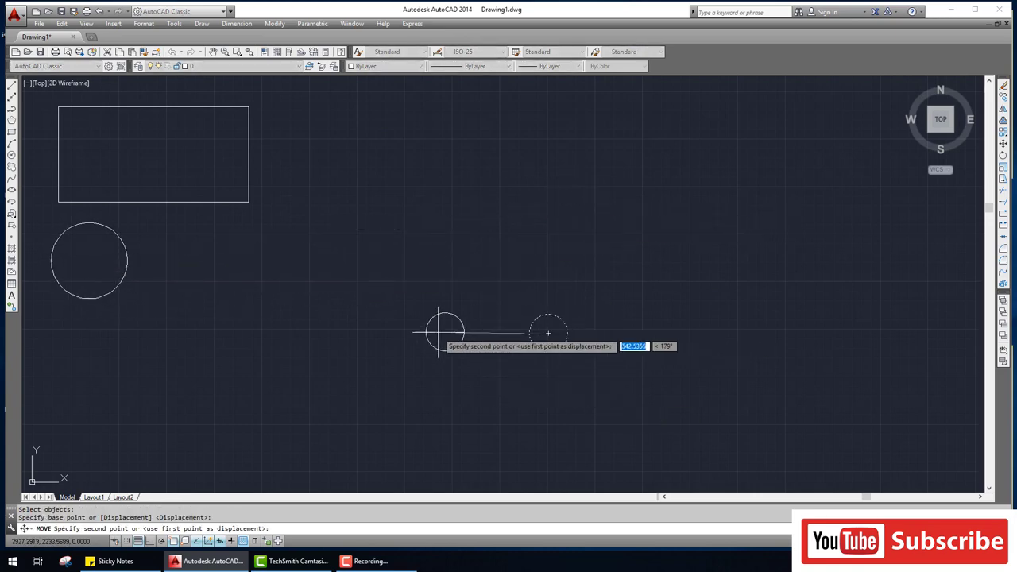
click(203, 265)
key(Return)
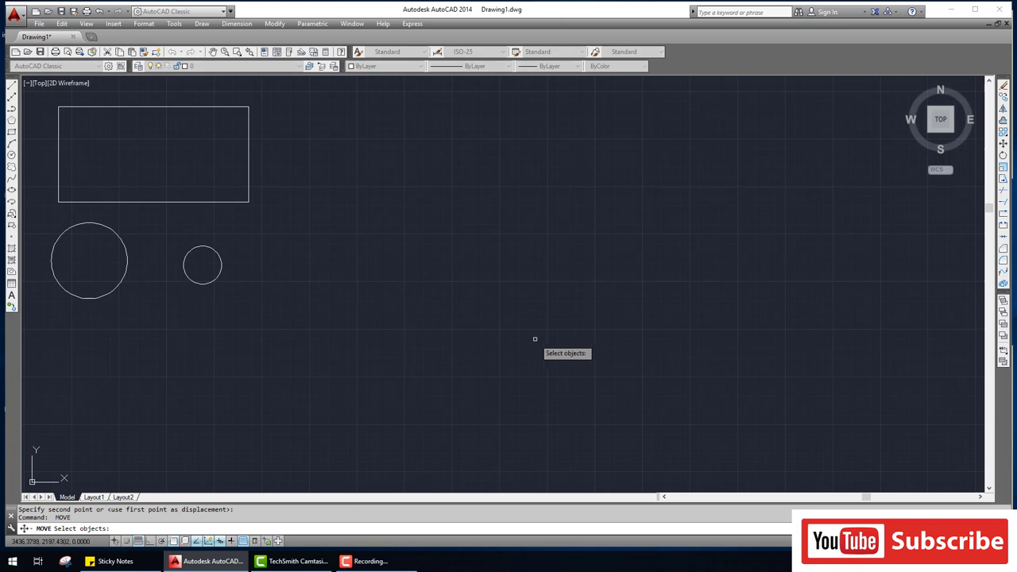
key(Escape)
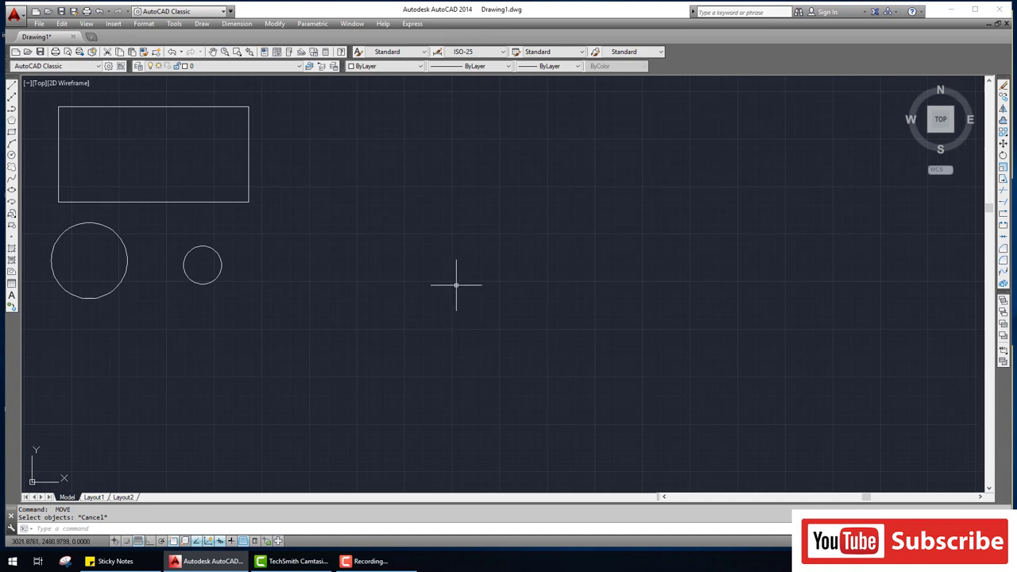
- Draw a 500-unit horizontal line with Ortho on
key(Return)
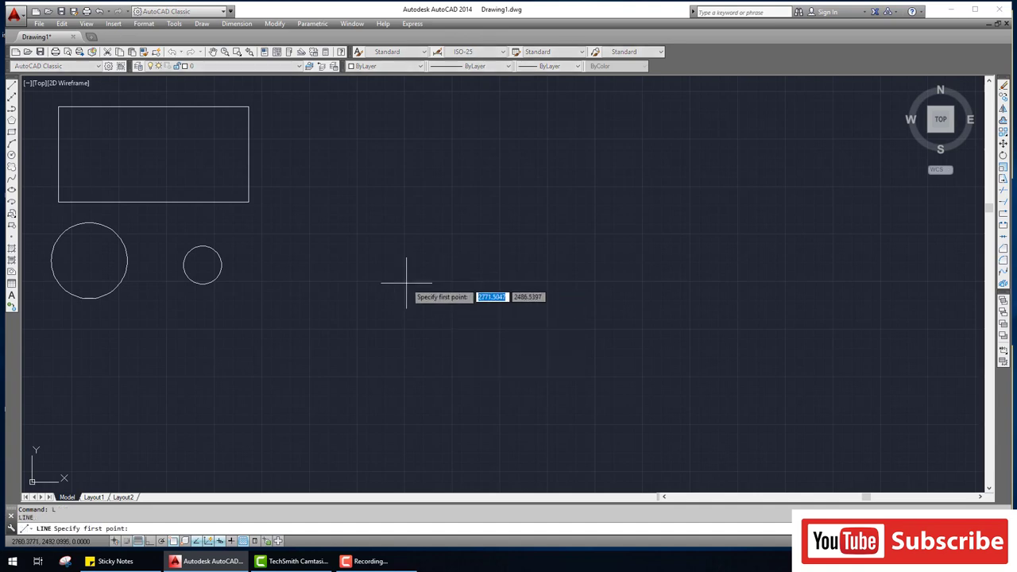
click(386, 277)
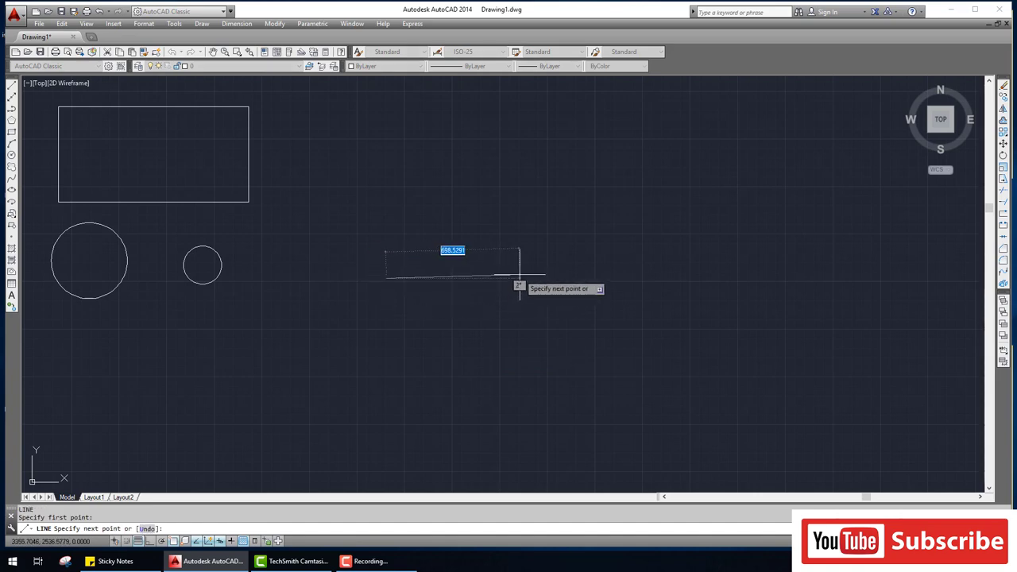
key(F8)
text(500)
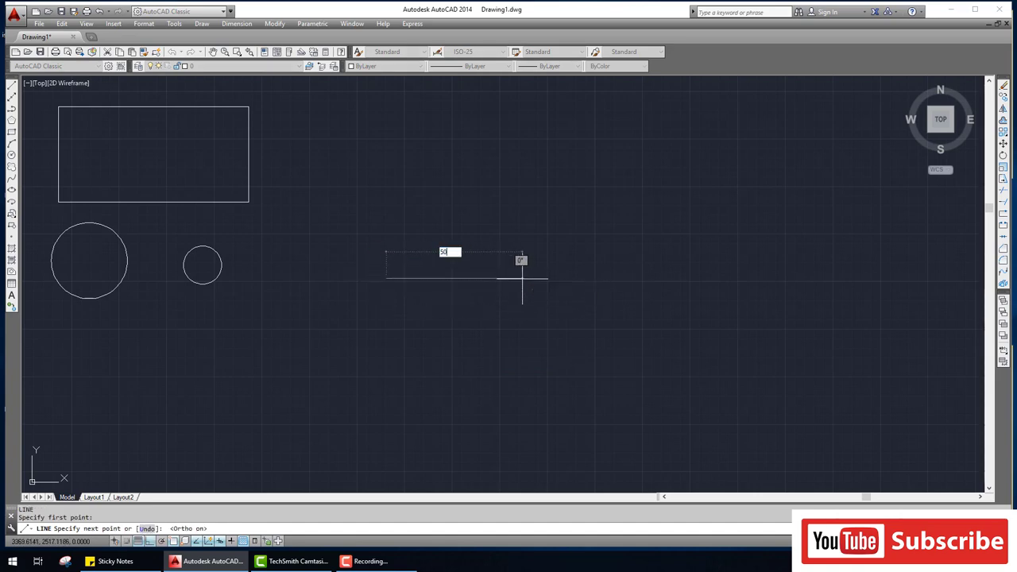
key(Return)
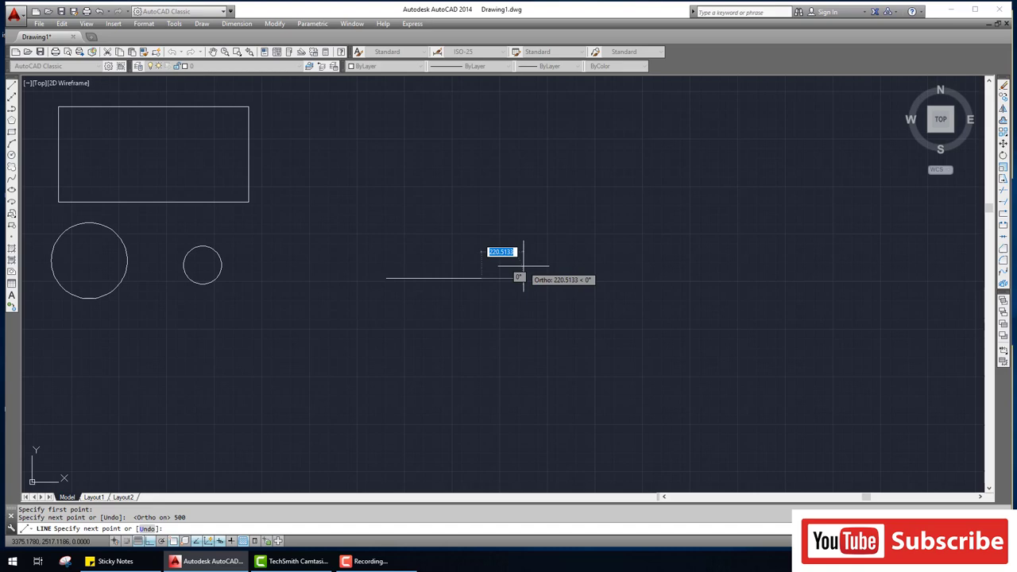
- Add a 600-unit segment at 80° from the line's right end, with Ortho off
key(F8)
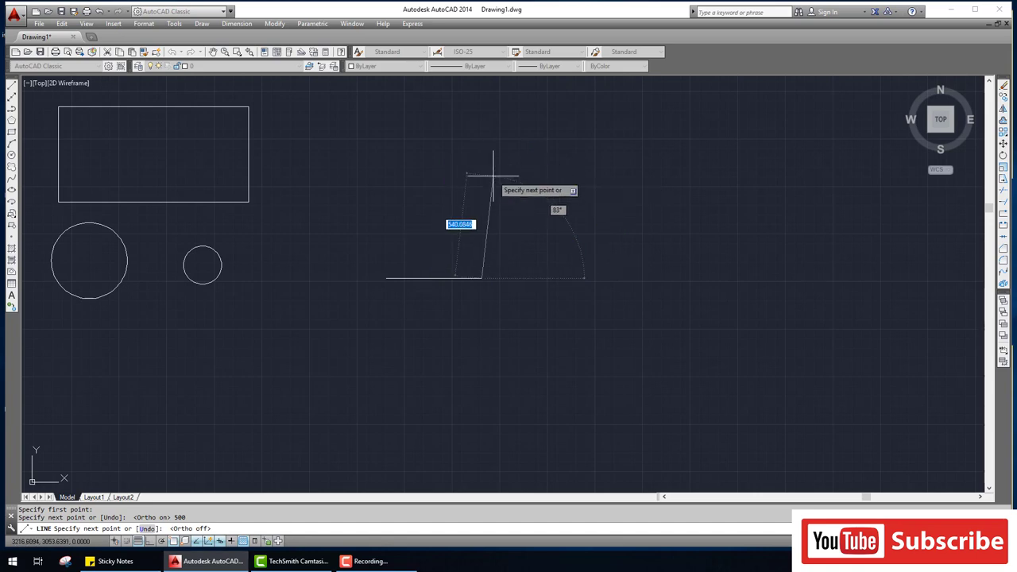
text(100)
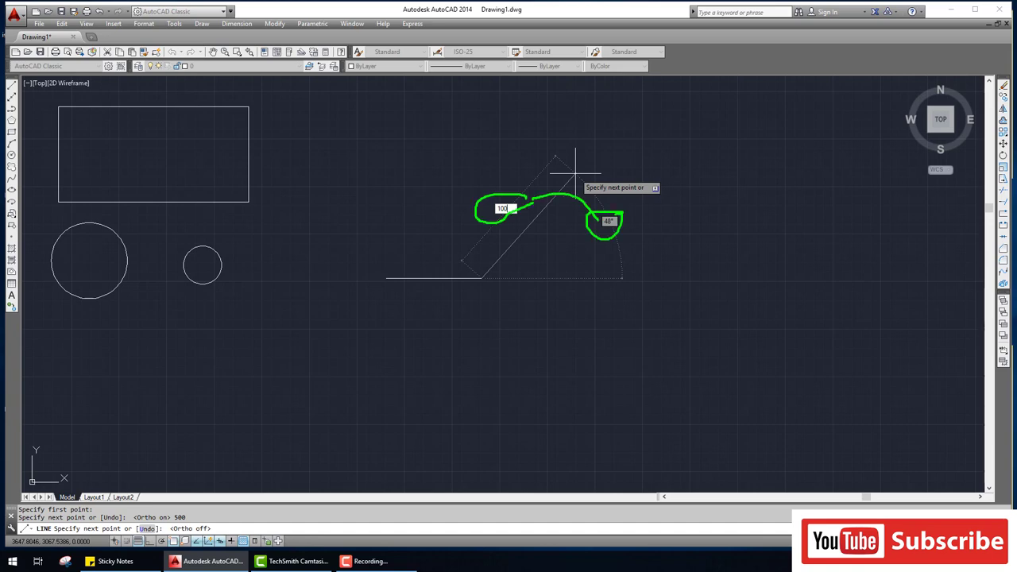
key(Tab)
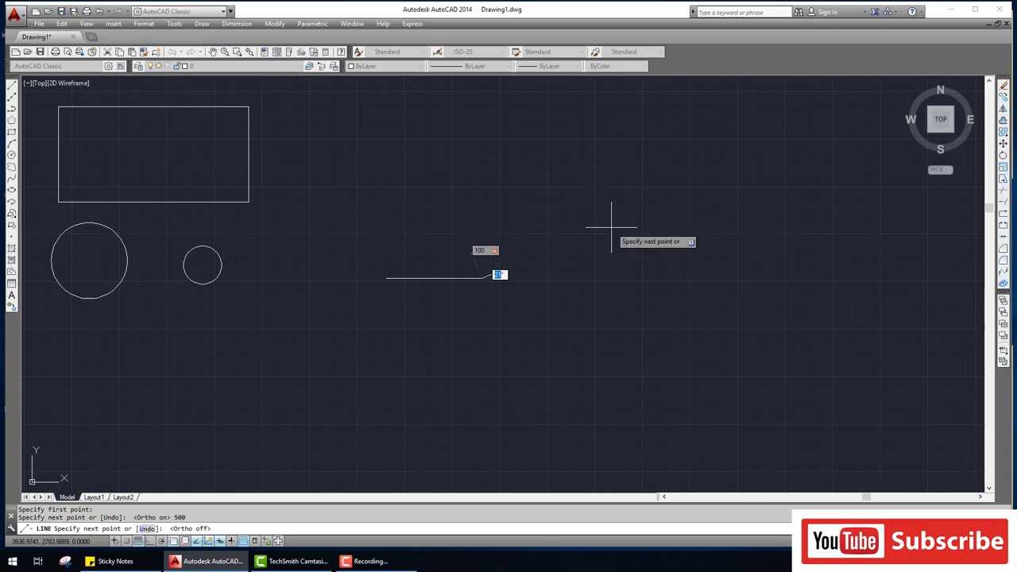
text(80)
key(Tab)
text(600)
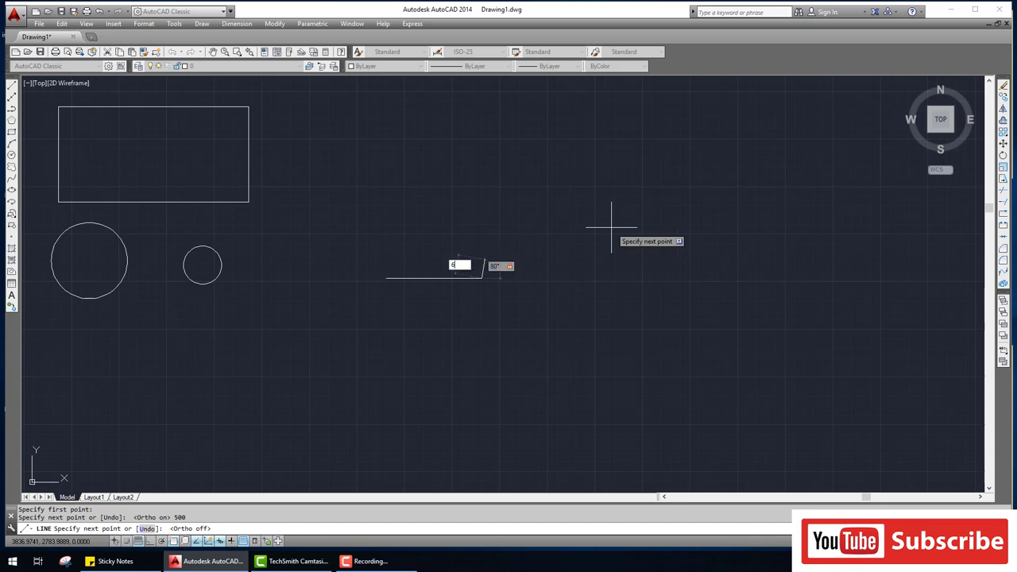
key(Return)
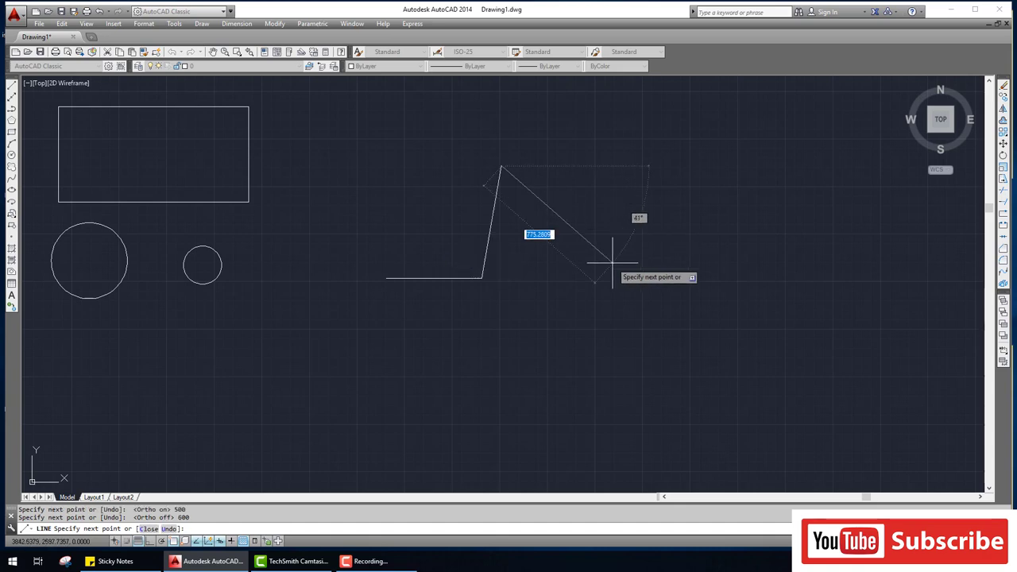
key(Escape)
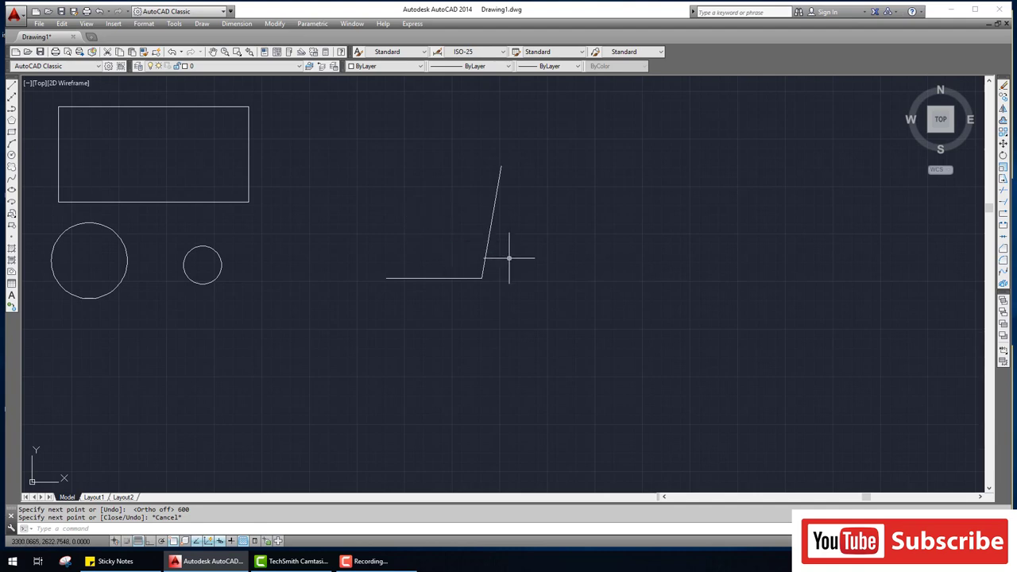
- Move the two angled lines below the circles on the left
text(m)
key(Return)
drag(547, 349, 385, 165)
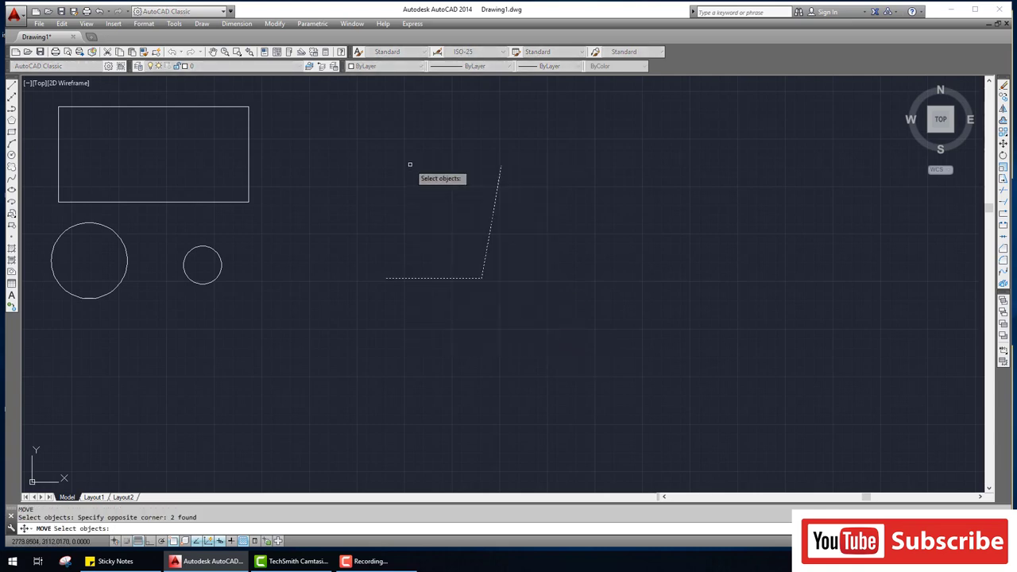
key(Return)
click(438, 259)
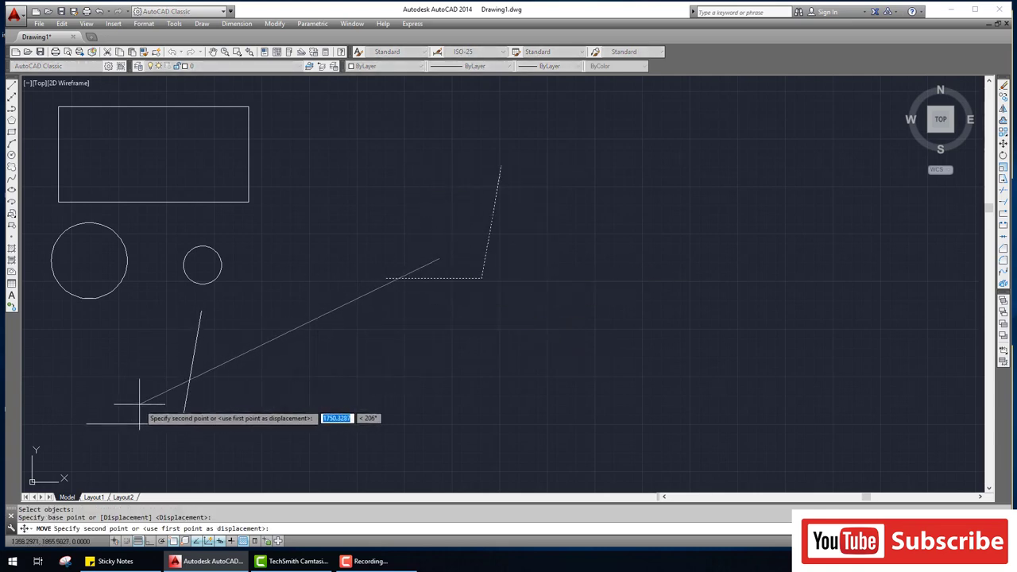
click(138, 405)
key(Escape)
key(Escape)
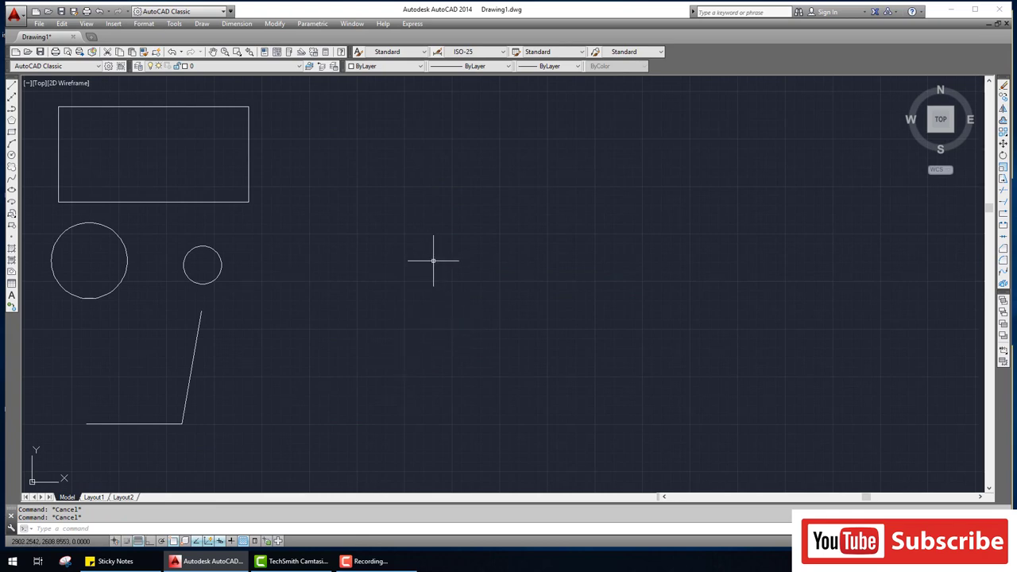
- Copy the rectangle, both circles and the angled line to the right with CO
text(co)
key(Return)
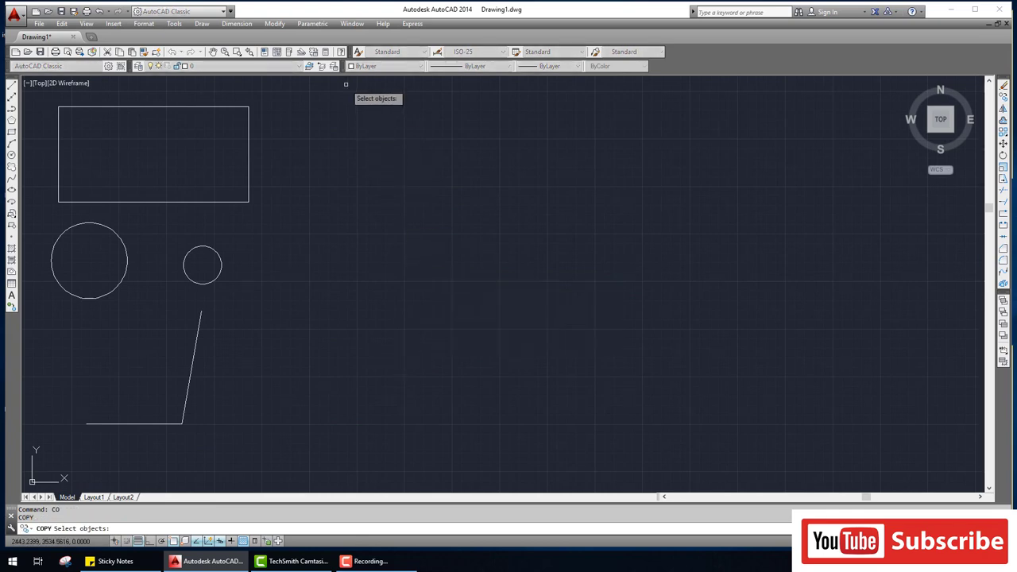
click(345, 84)
click(50, 449)
key(Return)
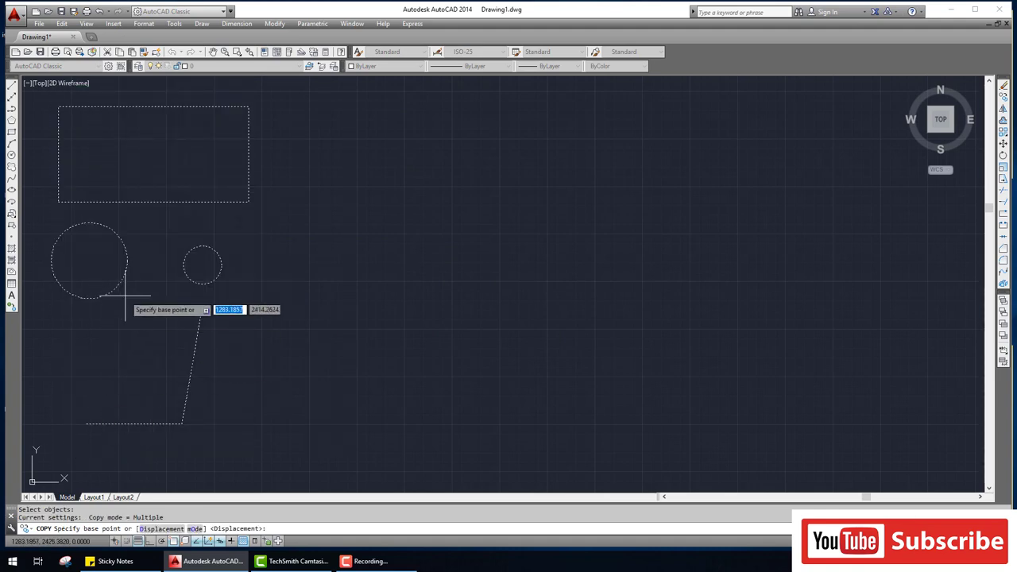
click(110, 273)
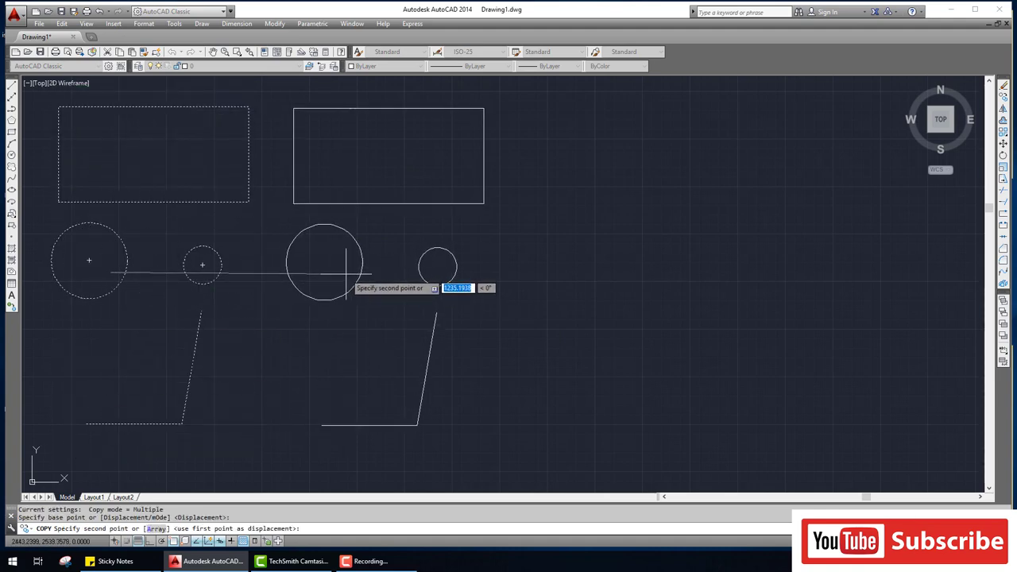
click(346, 273)
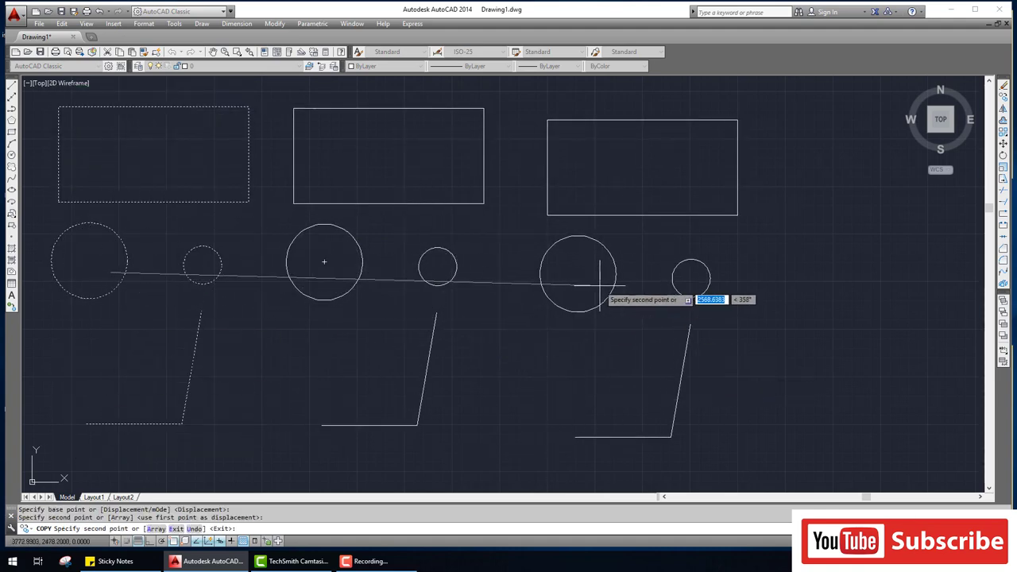
key(Escape)
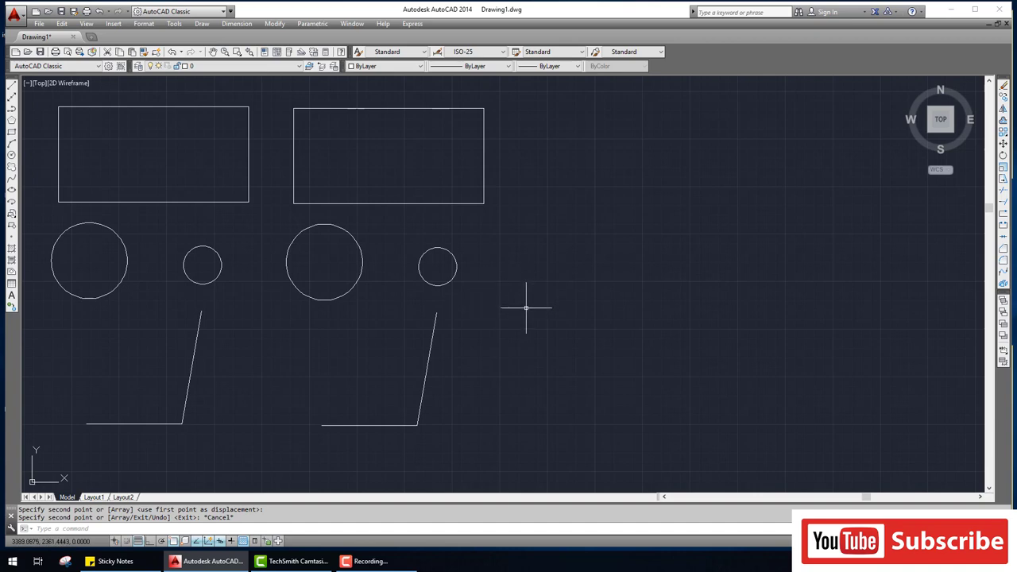
- Draw two horizontal lines on the right beside the circles
text(l)
key(Return)
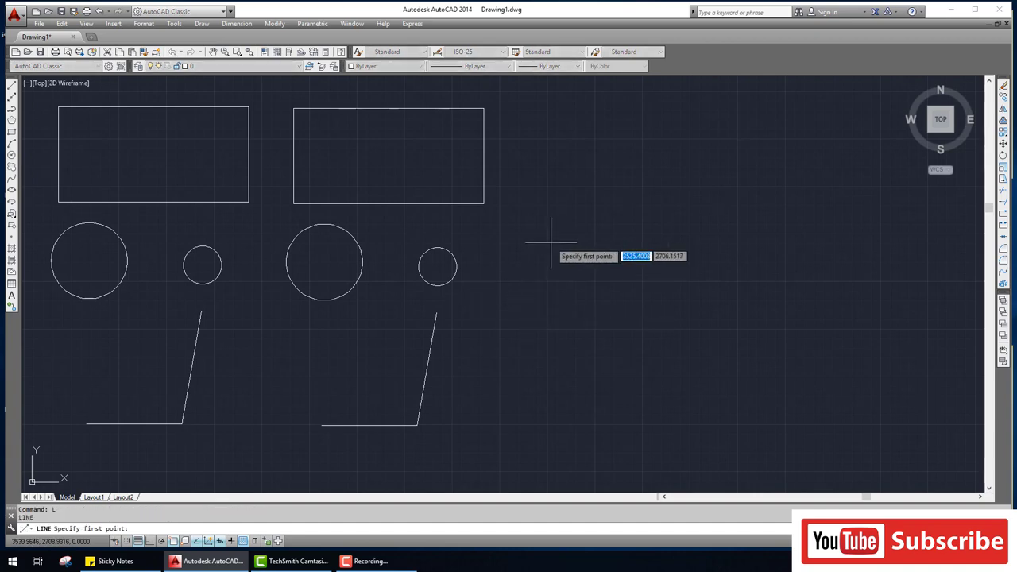
click(548, 243)
click(824, 246)
key(Return)
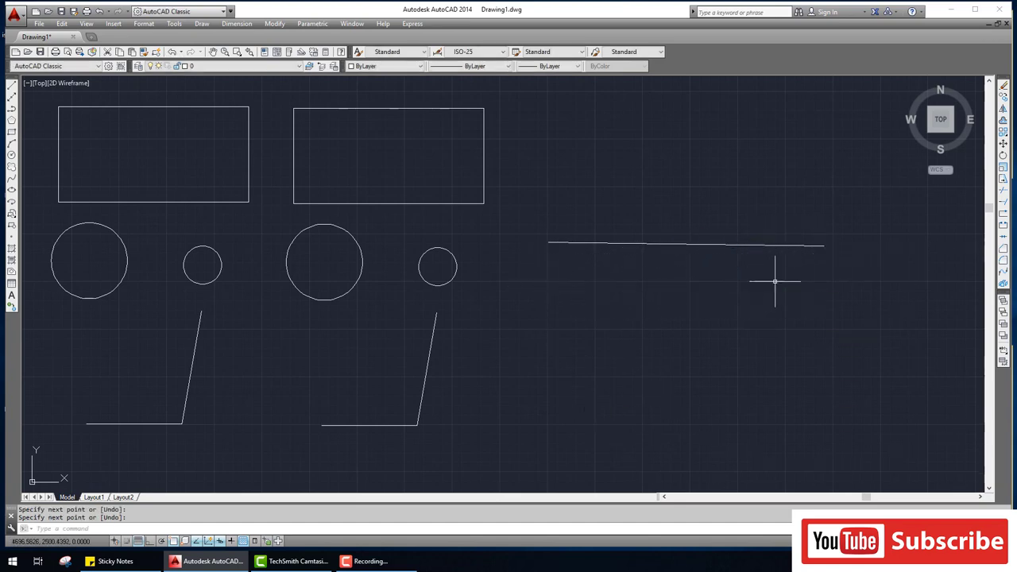
key(Return)
click(823, 273)
click(517, 270)
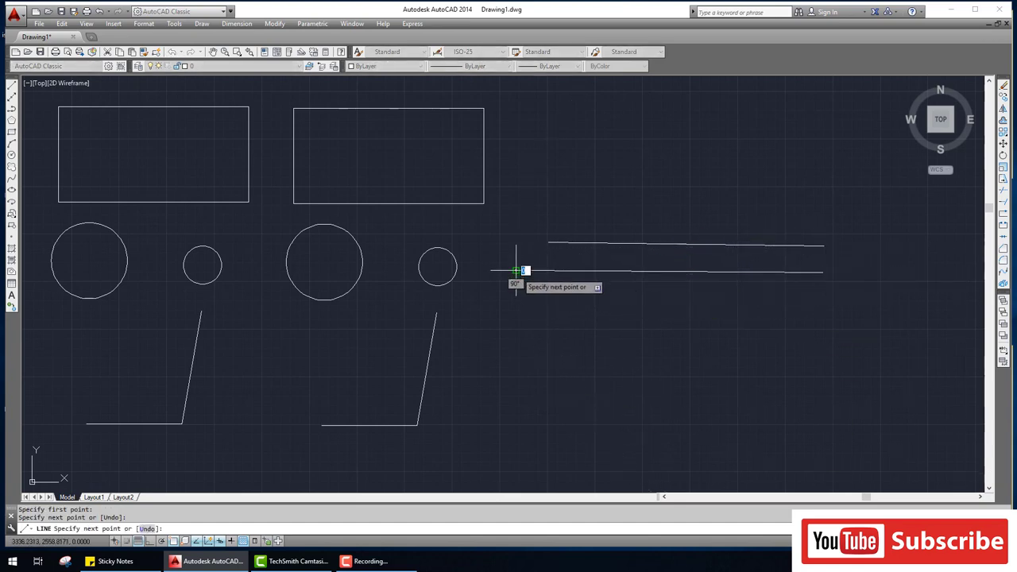
key(Return)
click(588, 142)
click(588, 385)
- Sketch a slanted zigzag line, then undo it and cancel the line command
text(l)
key(Return)
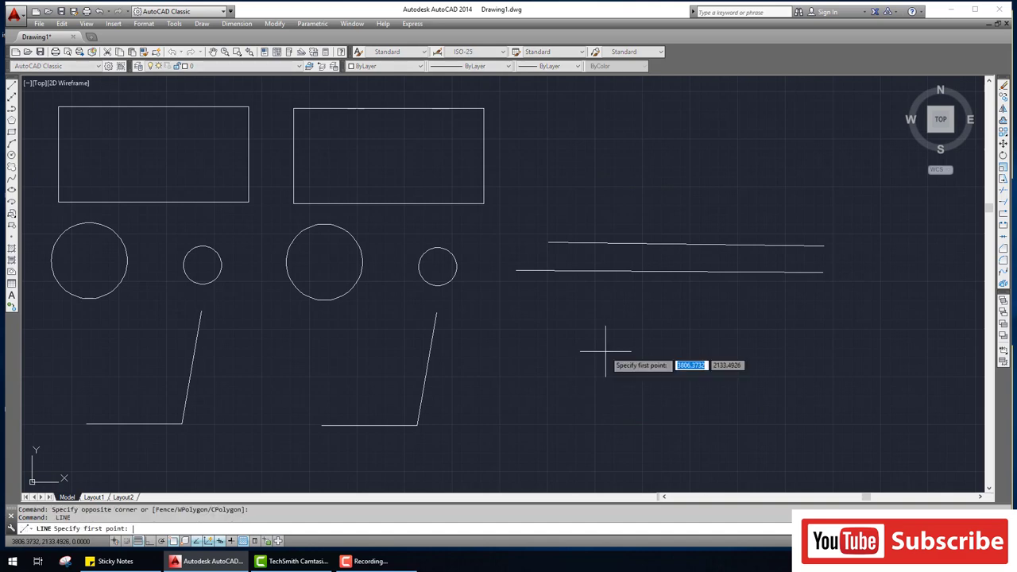
click(608, 180)
click(589, 403)
click(677, 160)
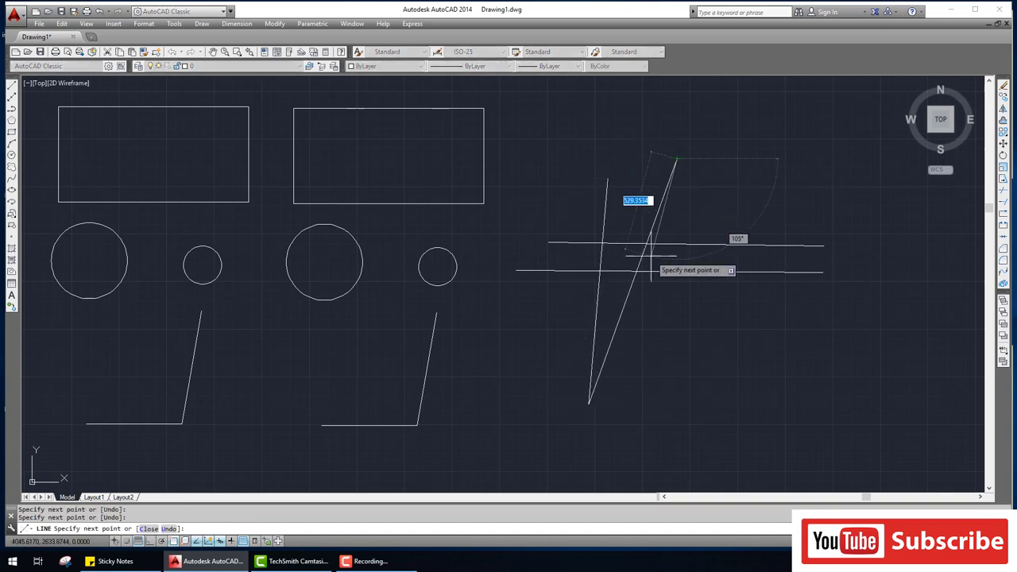
key(ctrl+z)
key(ctrl+z)
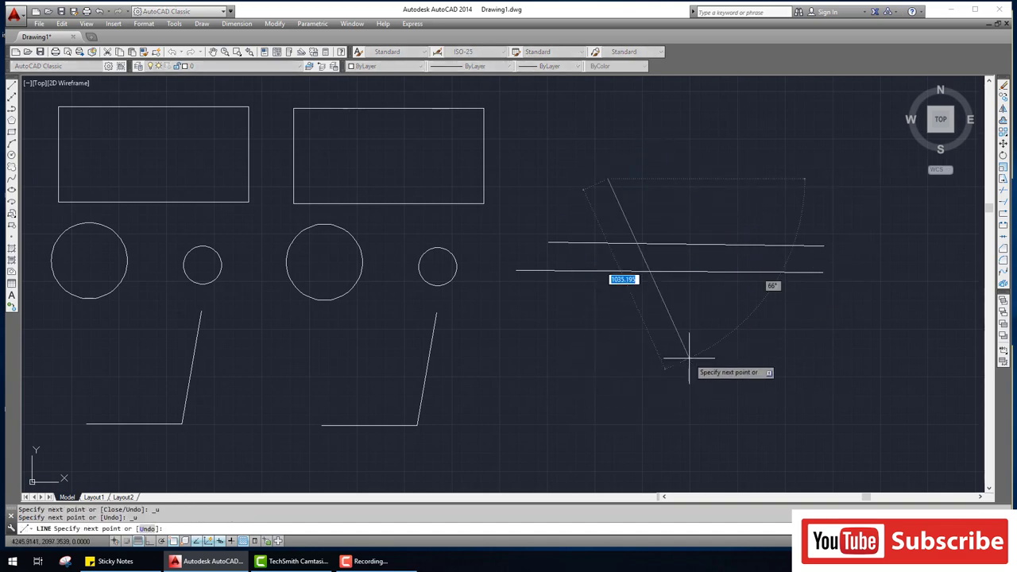
key(ctrl+z)
key(ctrl+z)
key(Escape)
key(Escape)
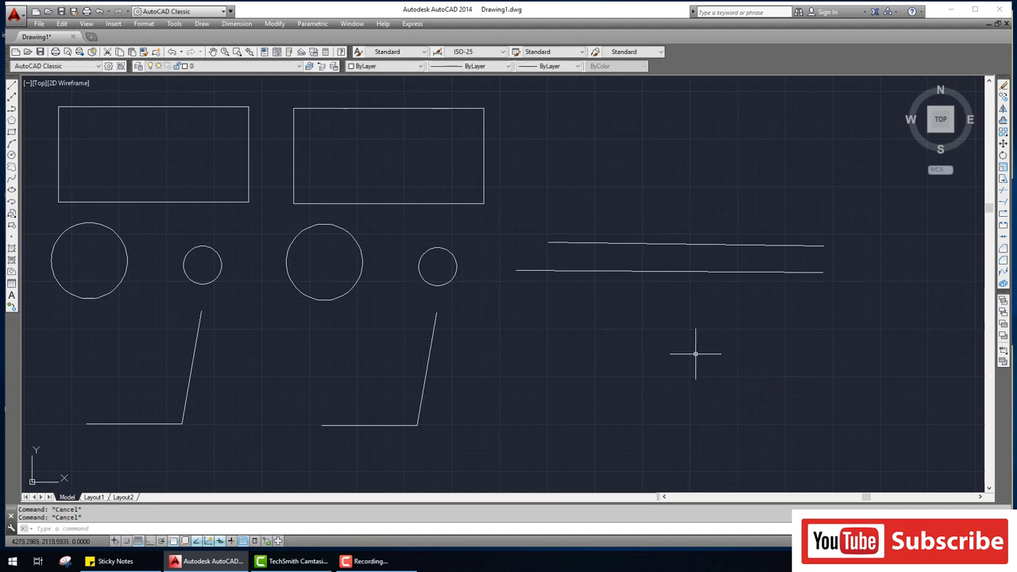
- Erase both horizontal lines with a crossing window
text(ese)
key(Return)
click(800, 368)
click(686, 220)
key(Return)
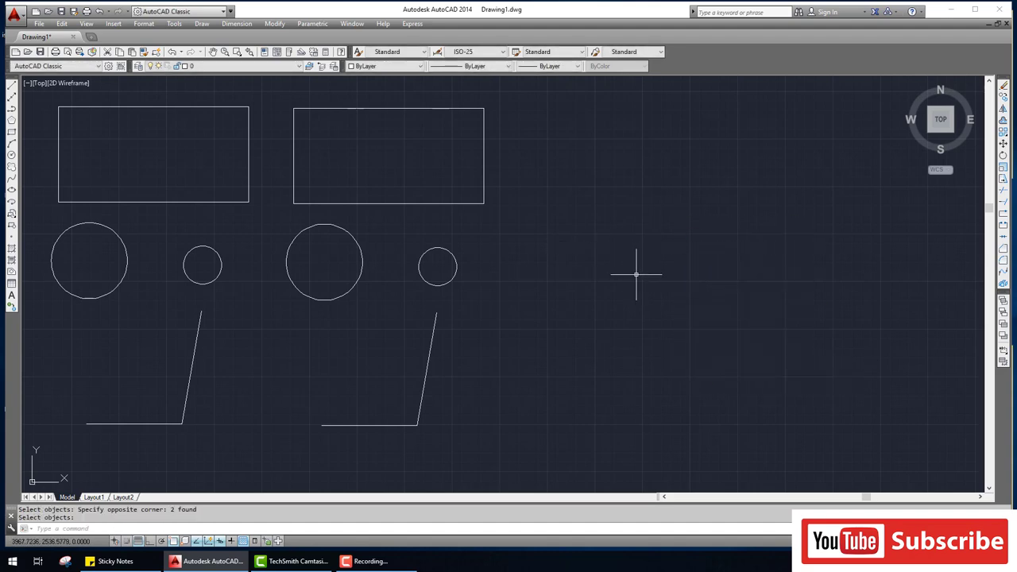
- With Ortho on, draw a serpentine line forming five stacked horizontal strips on the right
text(l)
key(Return)
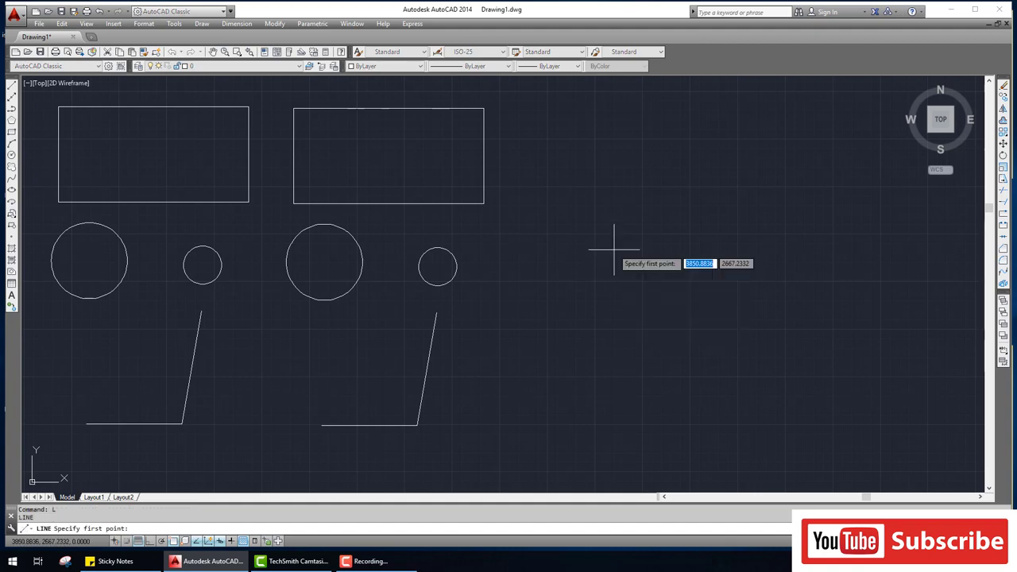
click(602, 246)
key(F8)
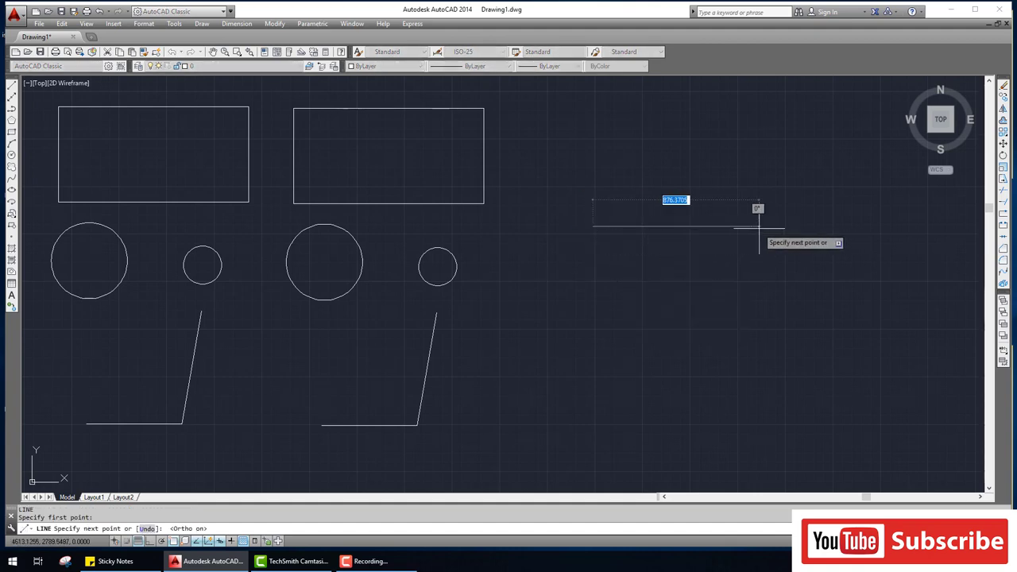
click(830, 226)
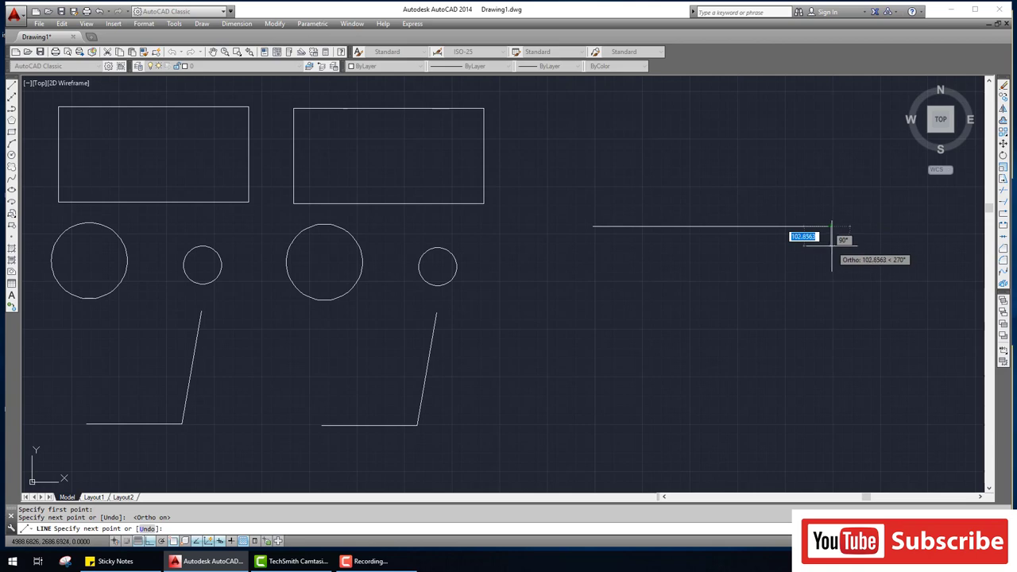
click(831, 246)
click(590, 245)
click(590, 272)
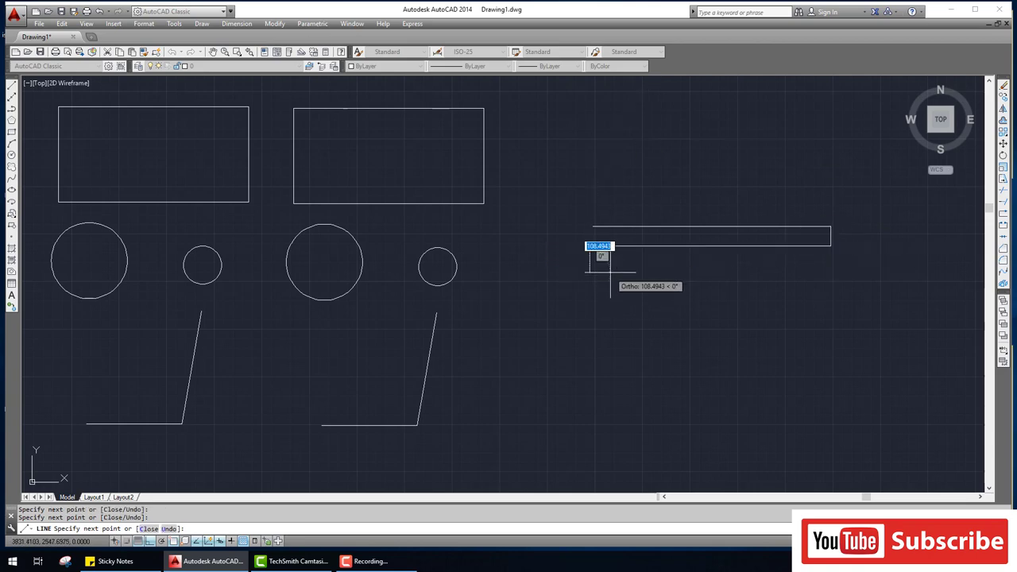
click(836, 272)
click(836, 297)
click(590, 298)
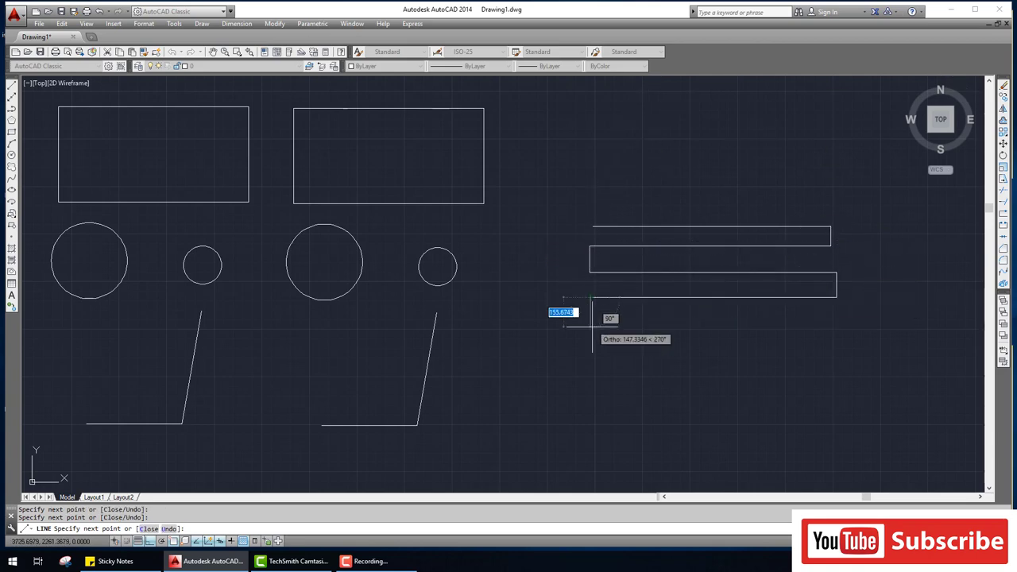
click(589, 337)
click(841, 336)
click(841, 371)
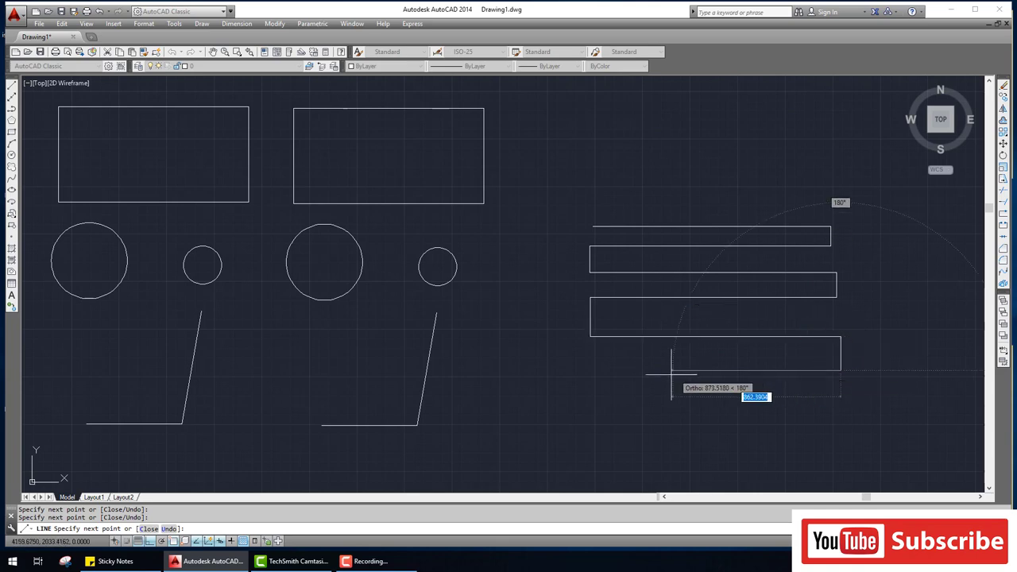
click(599, 370)
click(600, 411)
click(837, 412)
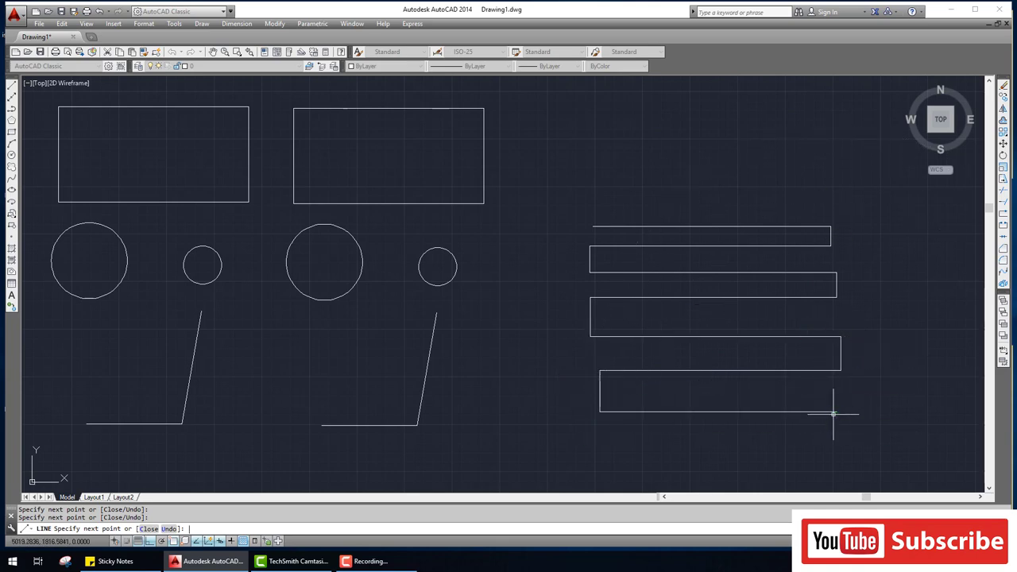
- Draw a long vertical line crossing the strips near their left end
key(Return)
key(Return)
click(614, 169)
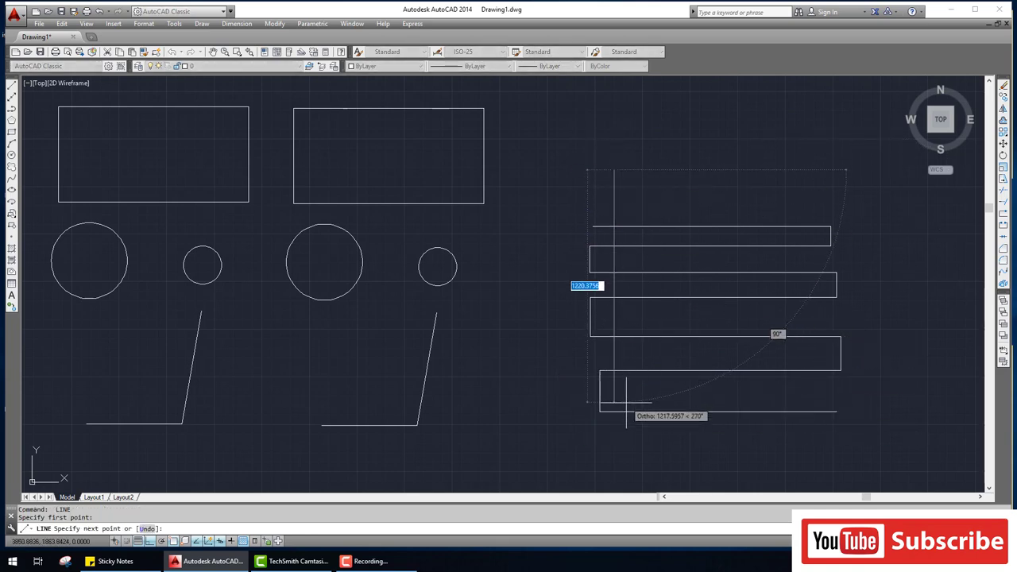
click(636, 443)
key(Return)
click(659, 170)
- Copy the vertical line to six positions further right across the strips, then zoom in
click(680, 201)
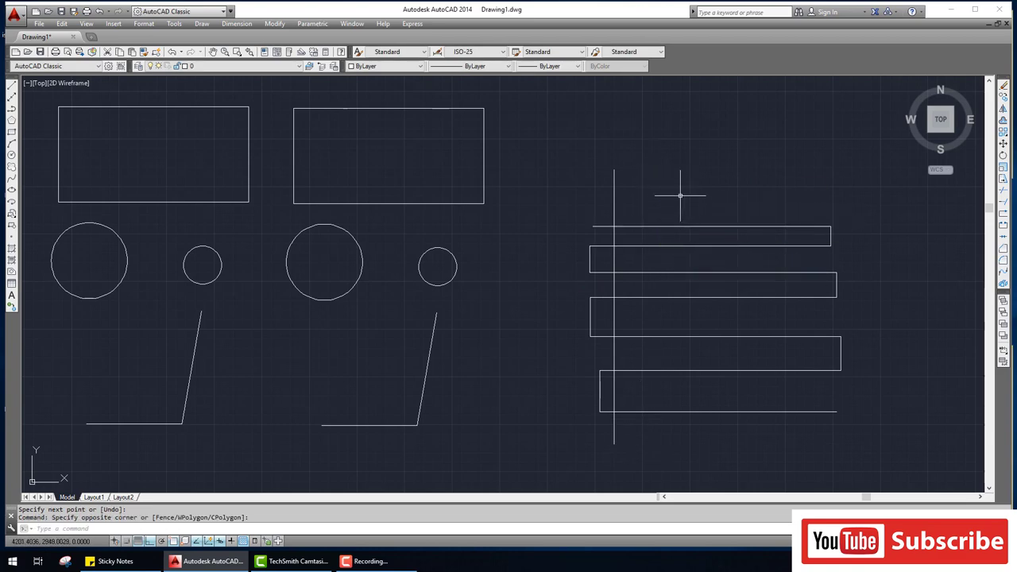
text(do)
key(Return)
click(613, 198)
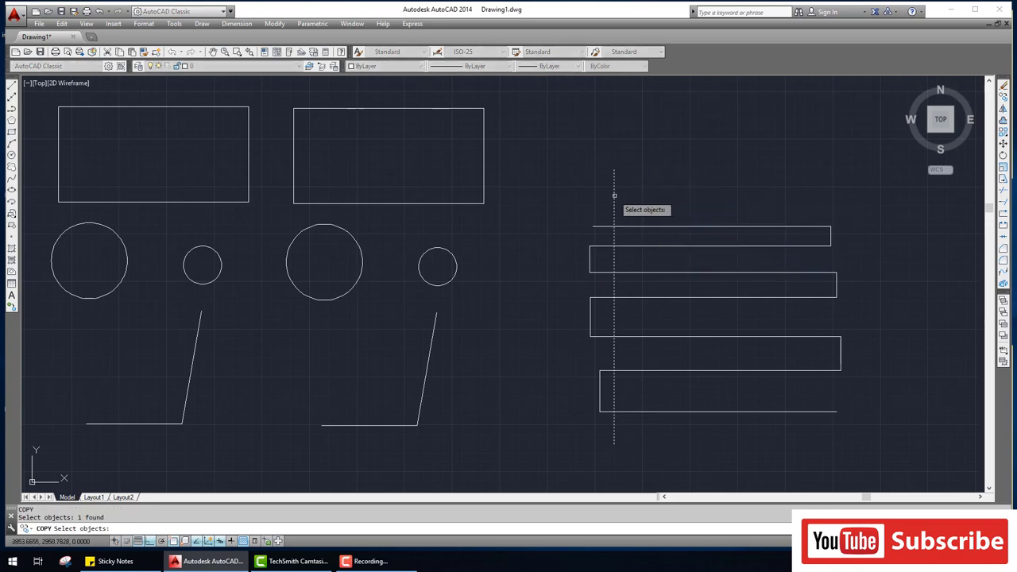
key(Return)
click(614, 196)
click(641, 197)
click(674, 197)
click(712, 198)
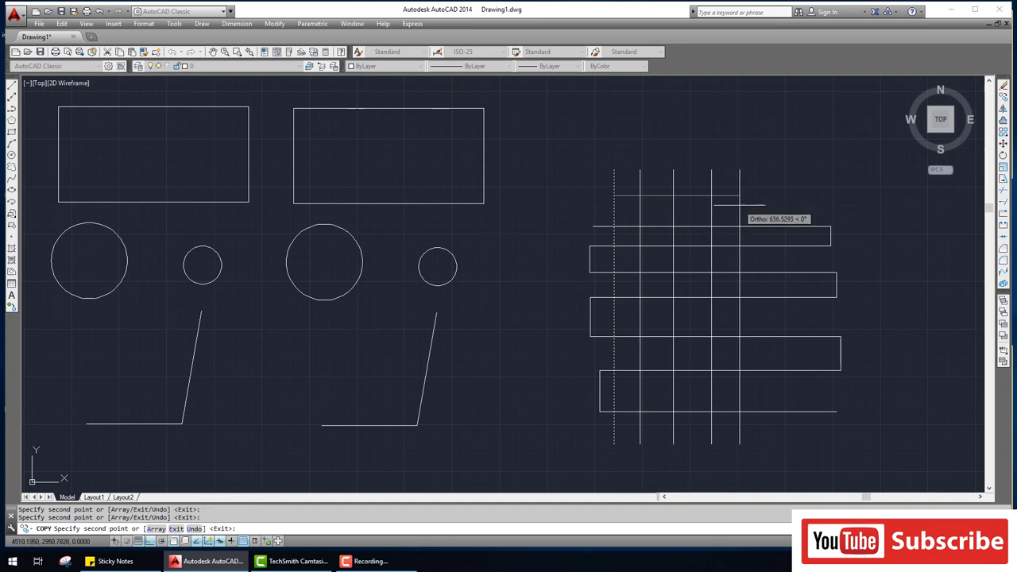
click(740, 200)
click(773, 209)
click(800, 239)
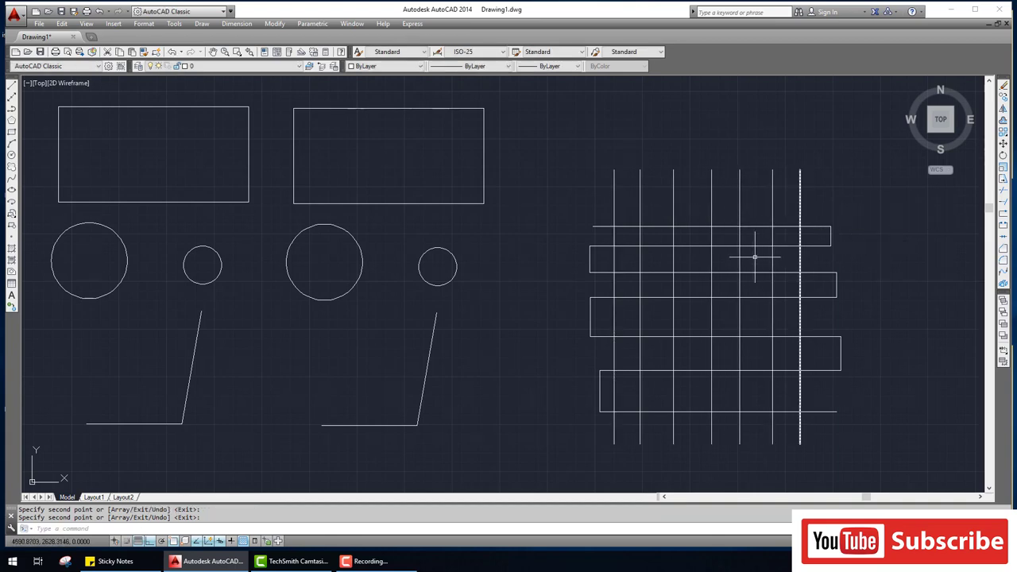
key(Return)
scroll(720, 260, up, 1)
scroll(670, 284, up, 1)
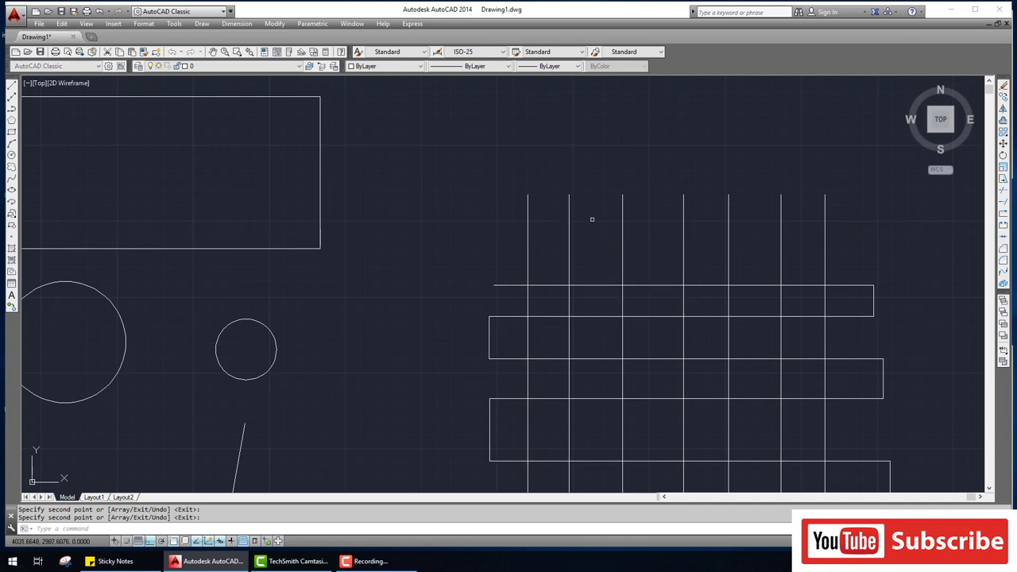
- Trial-trim the vertical line tops with a crossing window, undo it, and restart TRIM
text(tr)
key(Return)
key(Return)
click(489, 183)
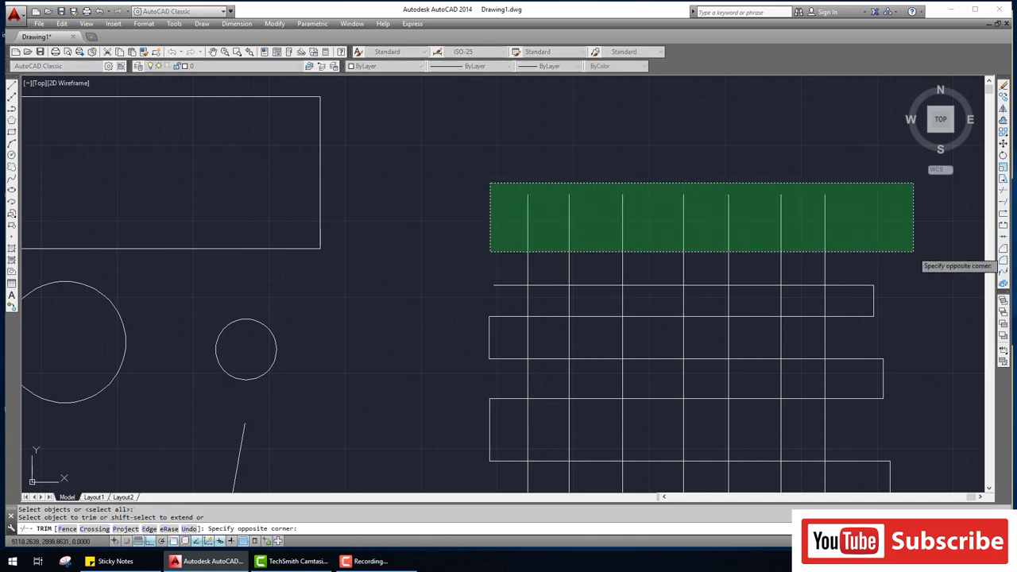
click(914, 252)
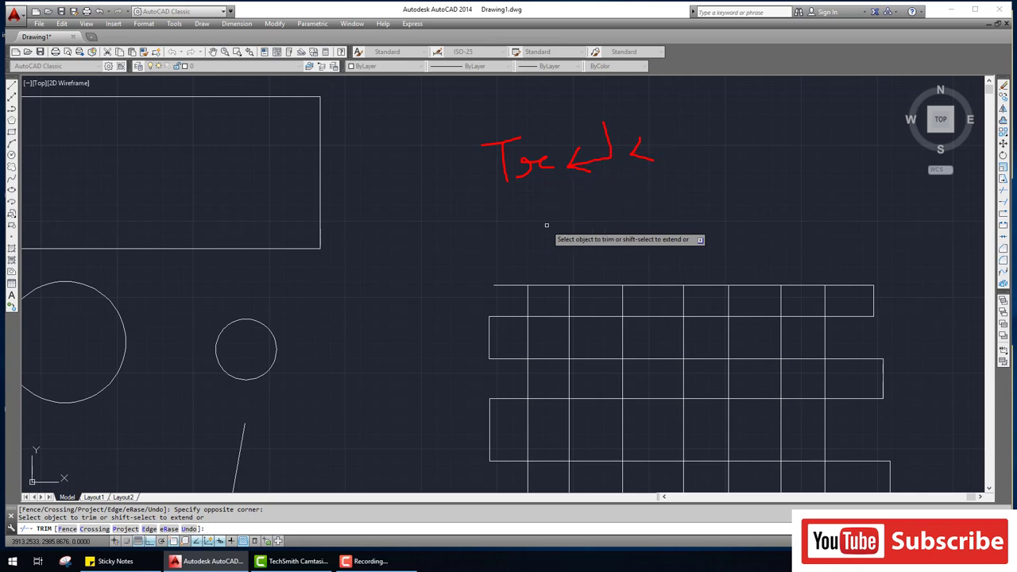
key(ctrl+z)
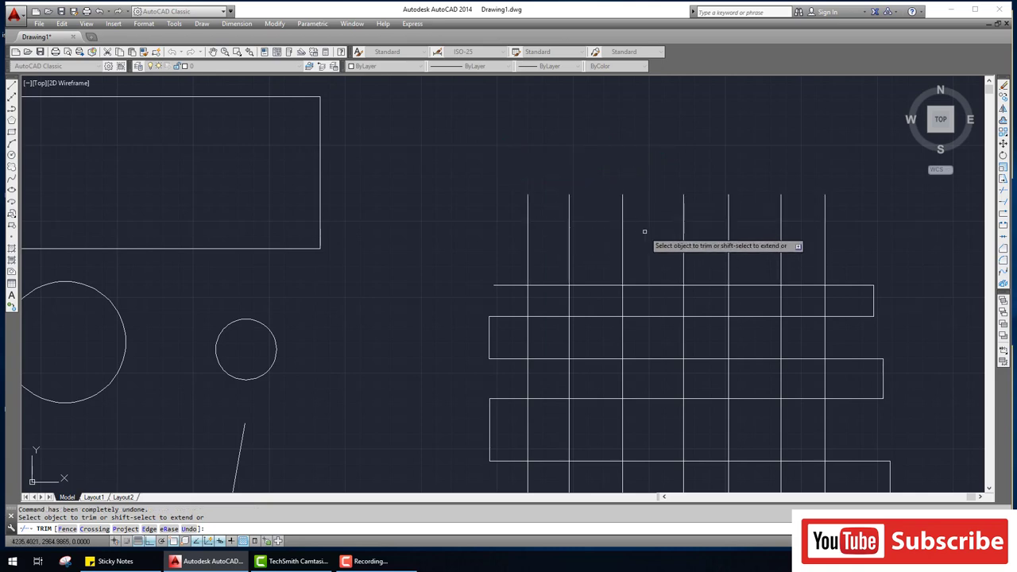
key(Escape)
text(tr)
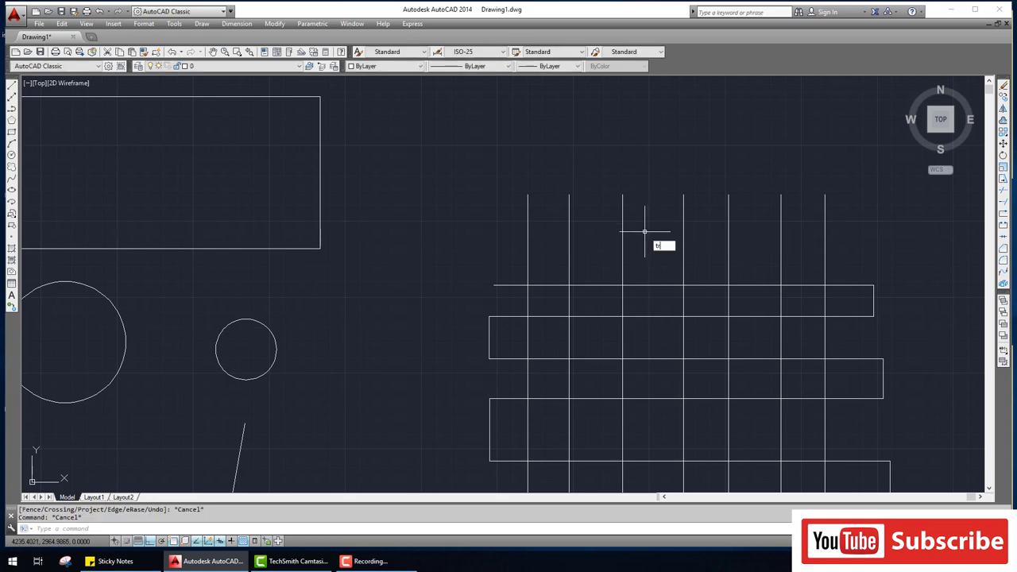
key(Return)
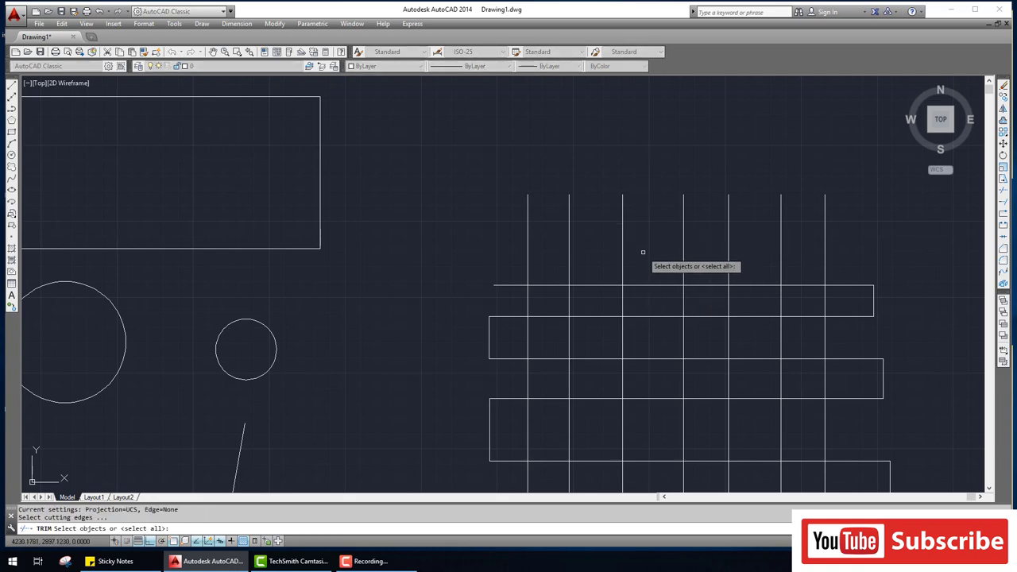
click(529, 321)
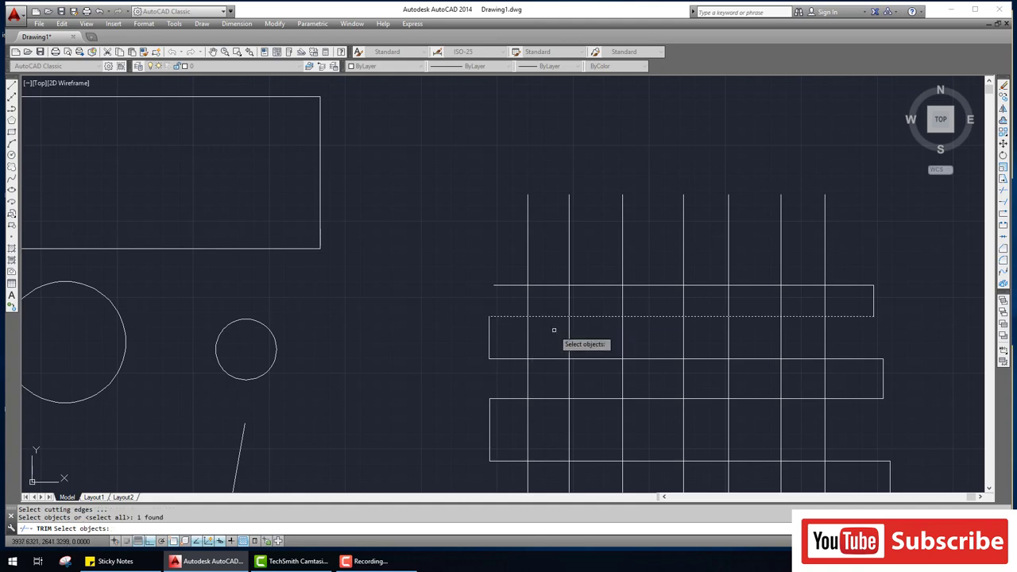
key(Return)
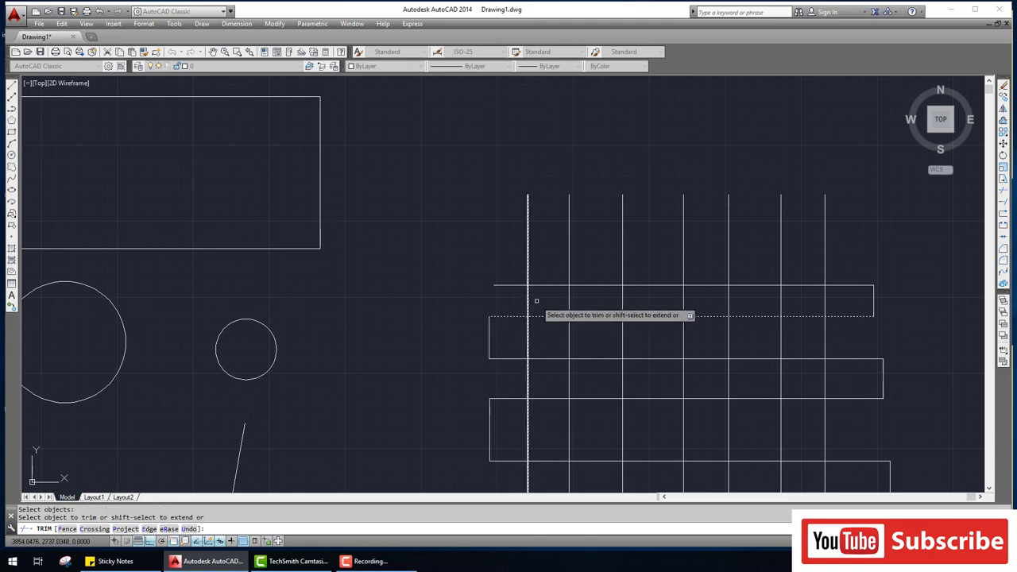
click(480, 187)
click(881, 247)
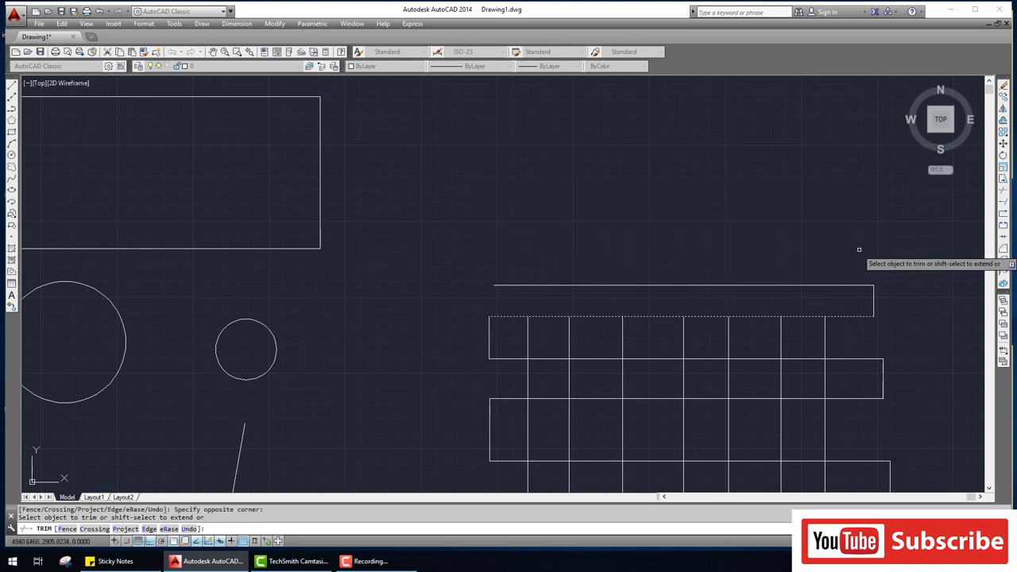
key(ctrl+z)
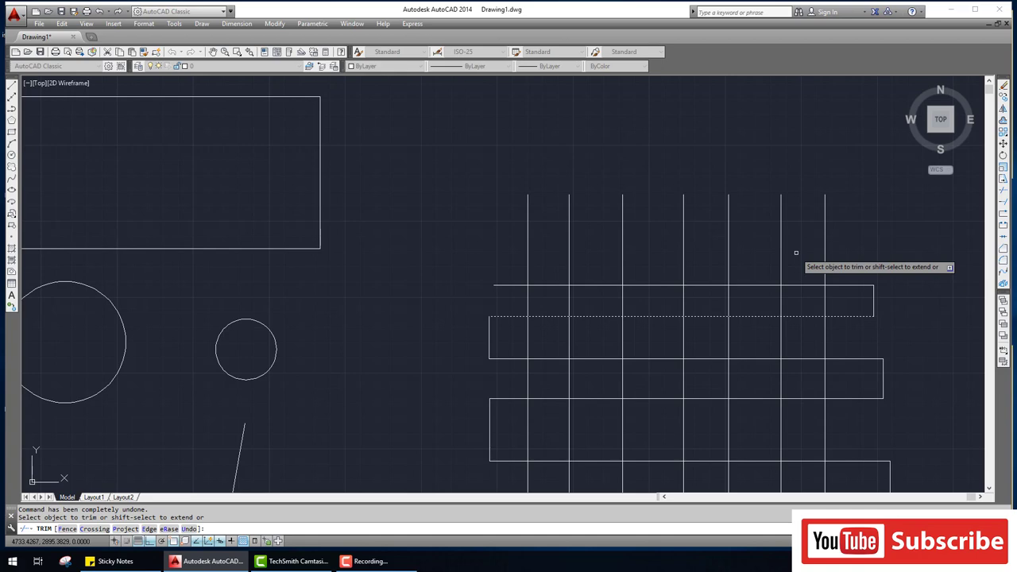
mouse_move(521, 205)
mouse_down()
mouse_move(543, 219)
mouse_move(497, 226)
mouse_up()
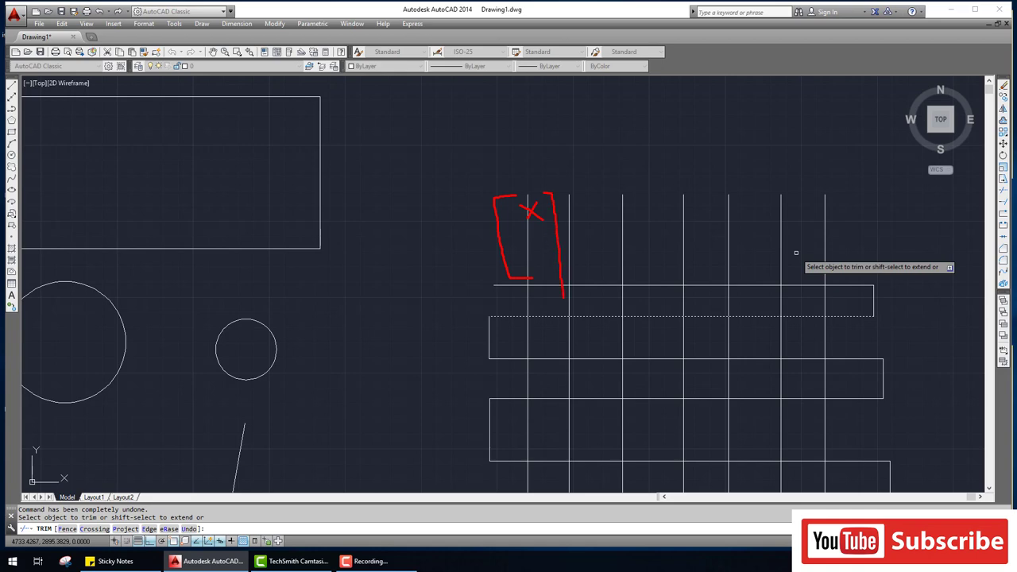
mouse_move(564, 298)
mouse_down()
mouse_move(534, 308)
mouse_move(511, 300)
mouse_up()
drag(523, 208, 540, 219)
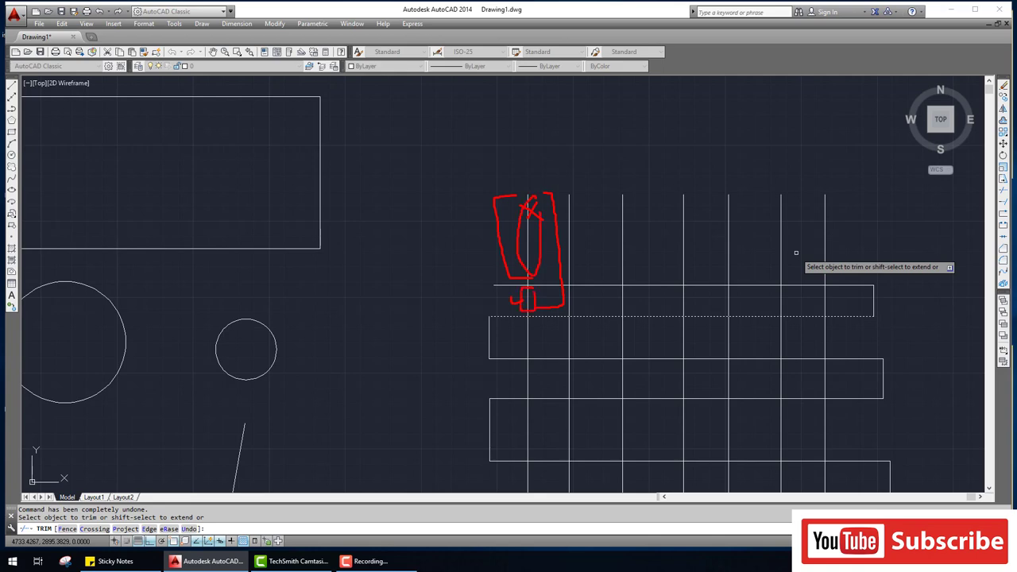
mouse_move(632, 194)
mouse_down()
mouse_move(649, 234)
mouse_move(652, 312)
mouse_up()
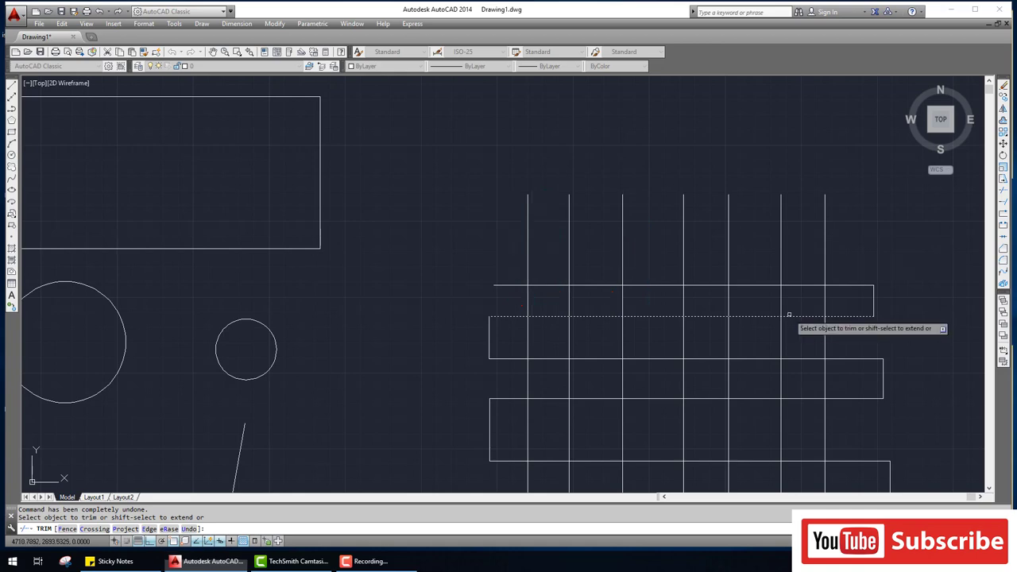
- Trim the vertical line ends sticking up above the top strip
click(499, 174)
click(902, 279)
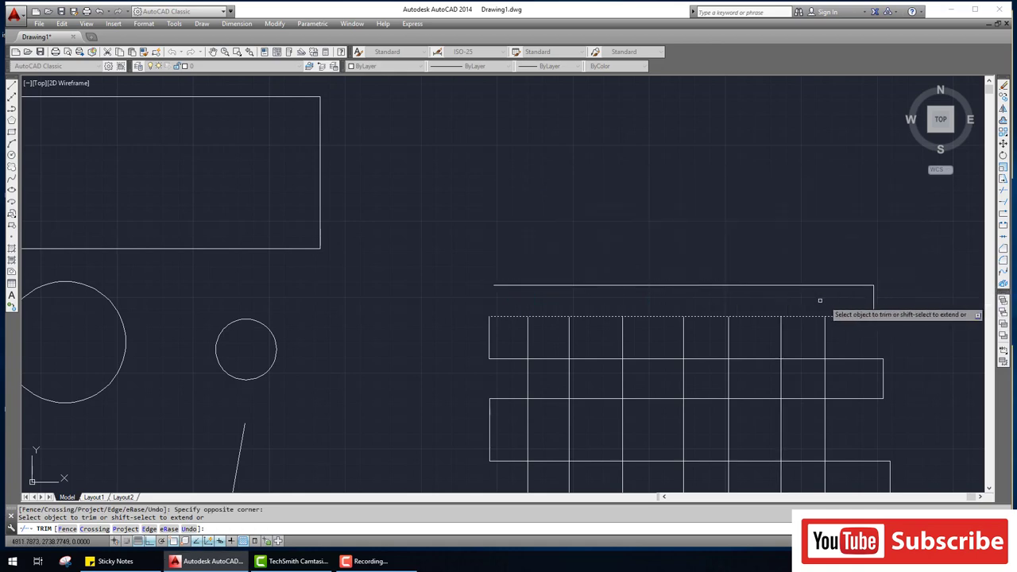
scroll(700, 301, down, 2)
scroll(712, 319, down, 2)
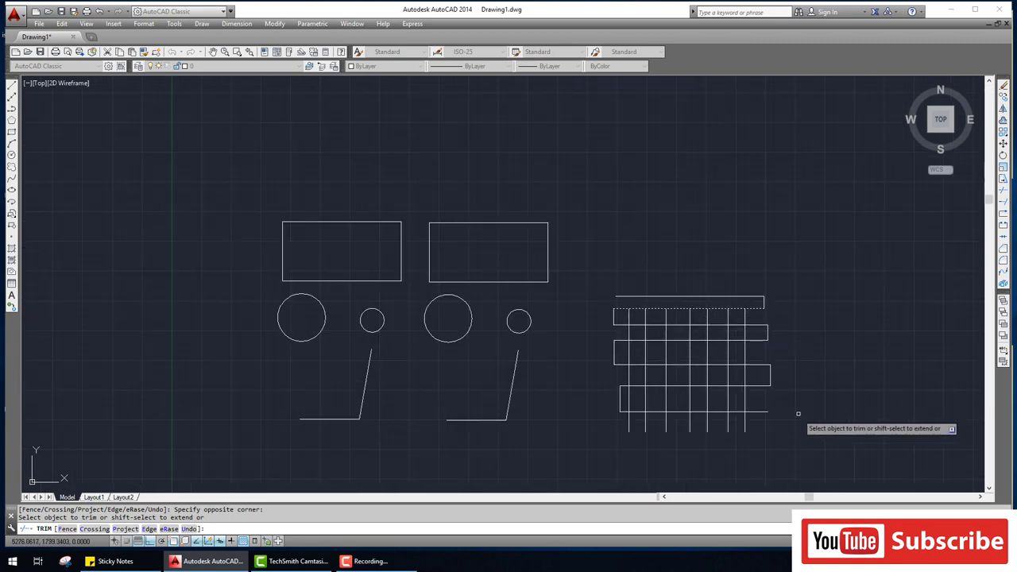
scroll(721, 359, up, 2)
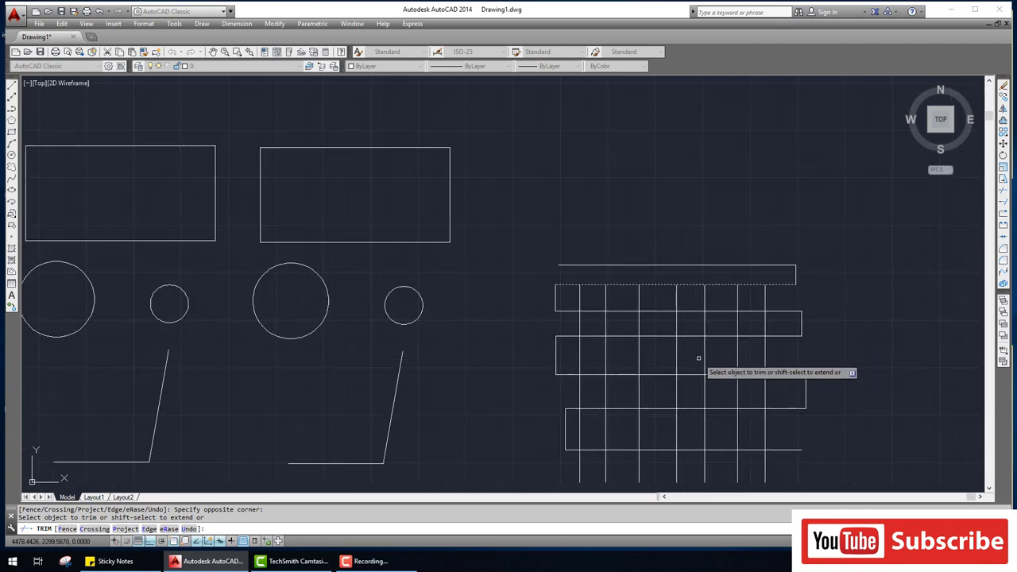
- Stop trimming and start ERASE with a selection window over the grid
key(Escape)
text(er)
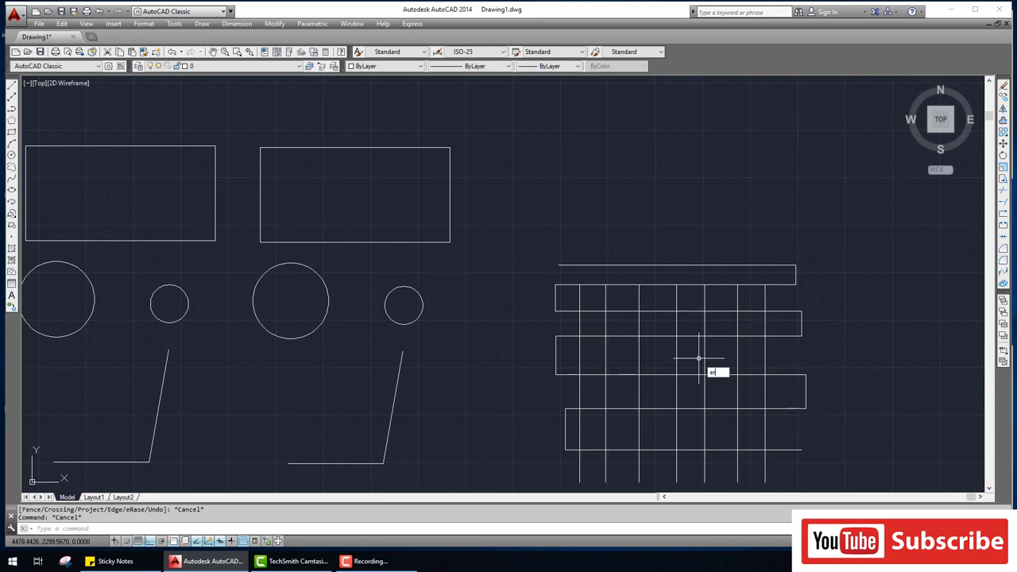
key(Return)
click(806, 482)
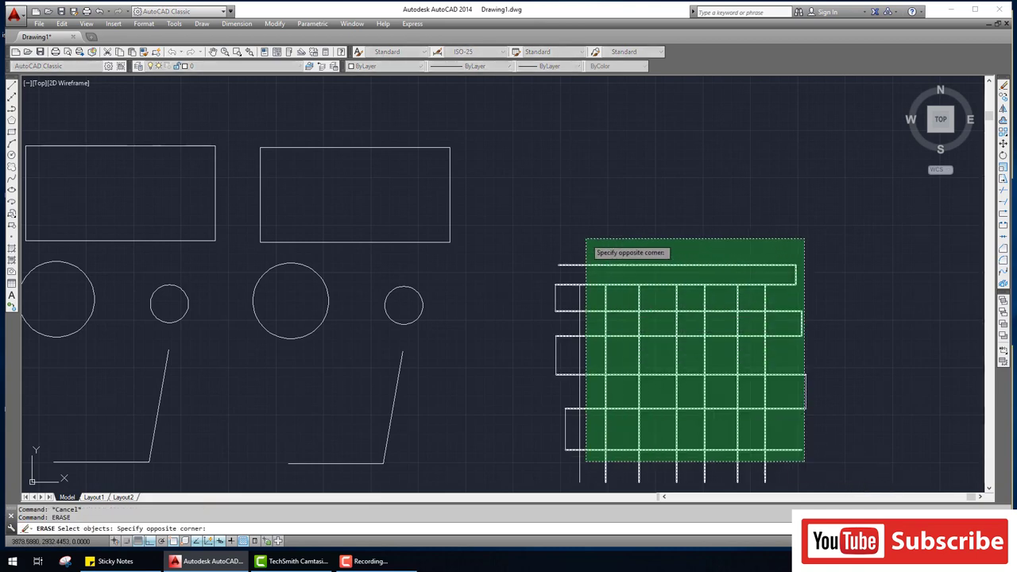
- Erase the grid strips, then the four leftover vertical lines, and recentre the view
click(556, 238)
key(Return)
key(Return)
click(883, 443)
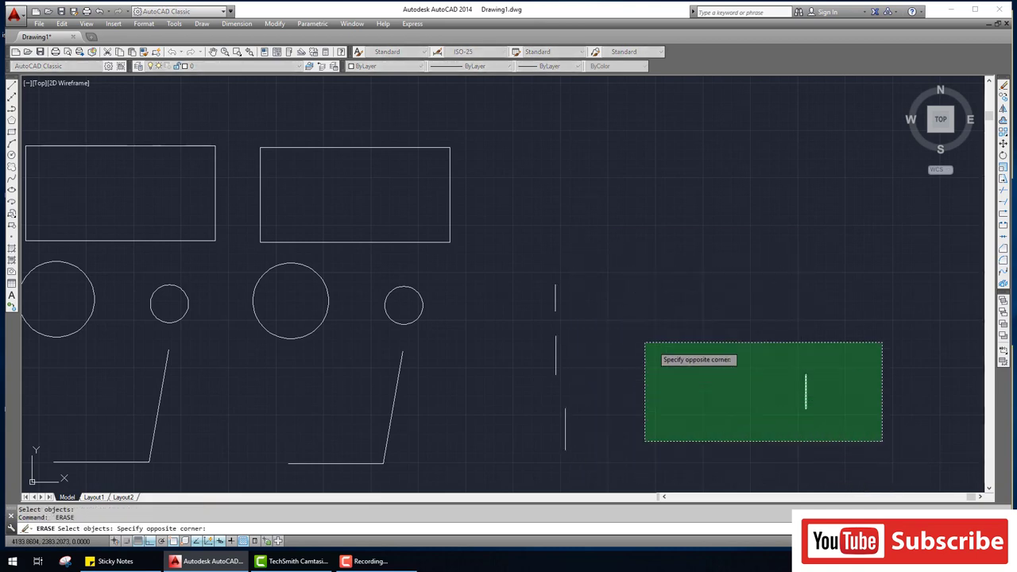
click(532, 267)
key(Return)
scroll(724, 332, down, 2)
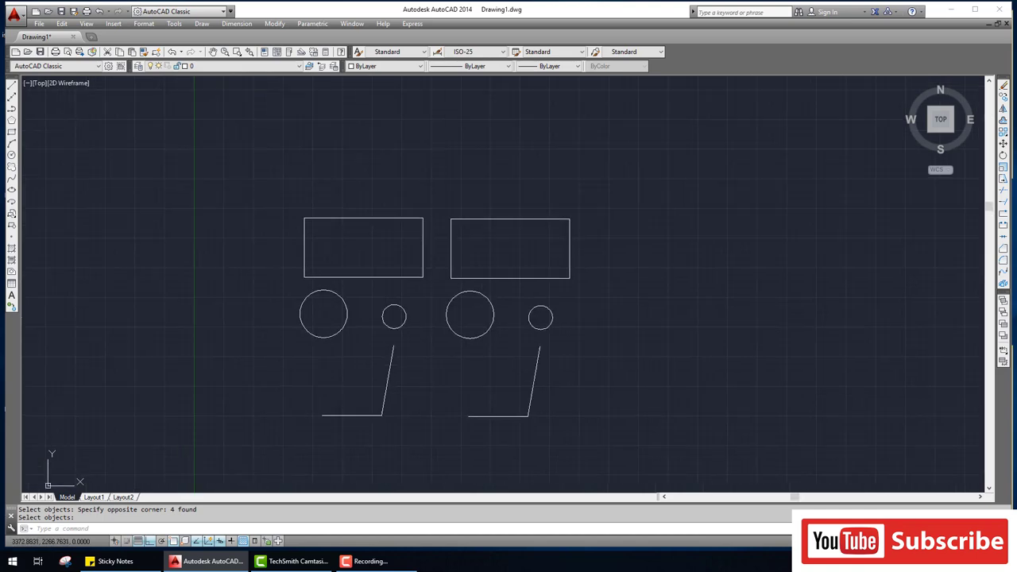
middle_drag(609, 293, 591, 297)
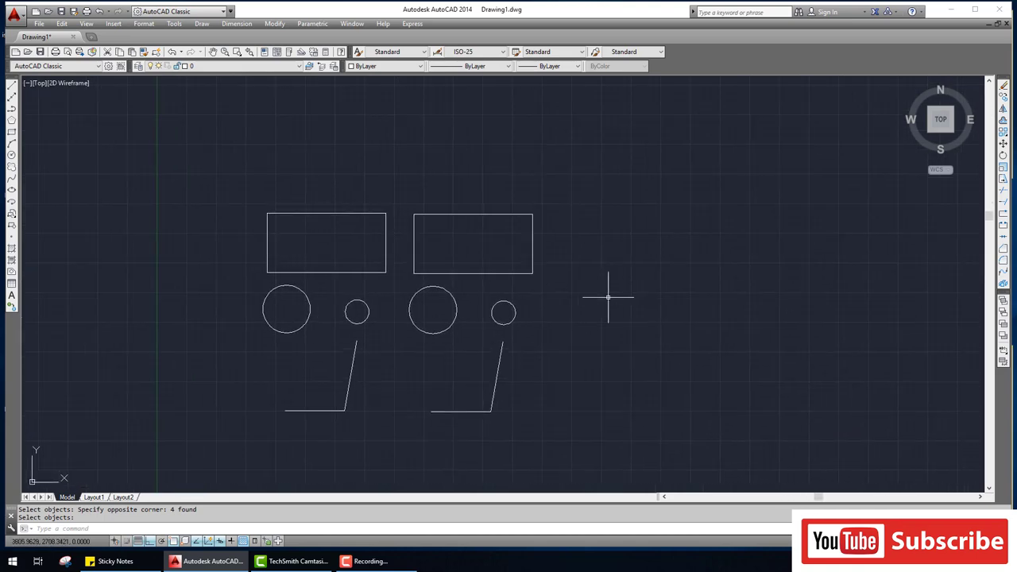
key(Escape)
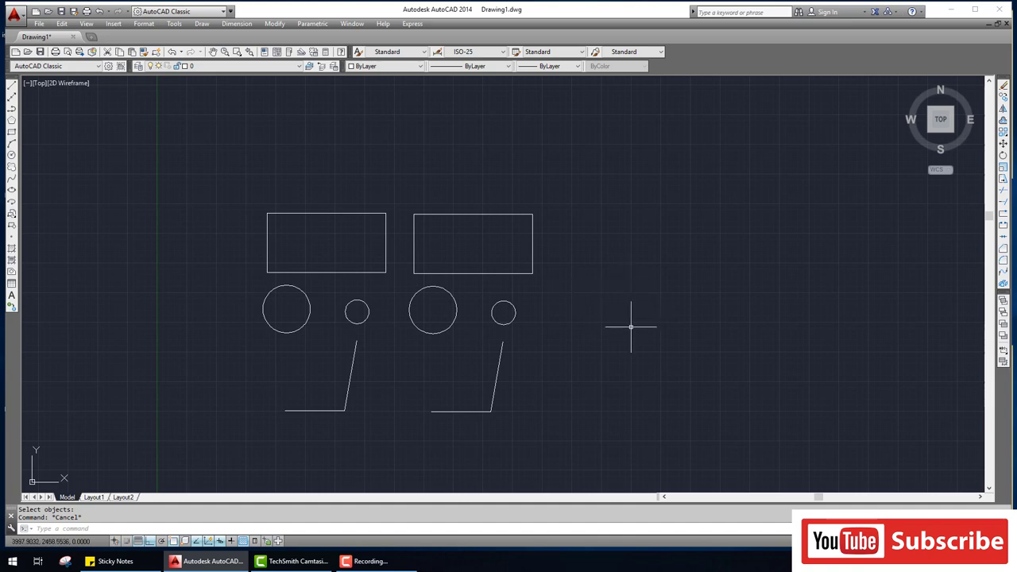
- Draw a seven-segment inward square spiral of lines inside the right-hand rectangle
middle_drag(577, 289, 609, 289)
text(l)
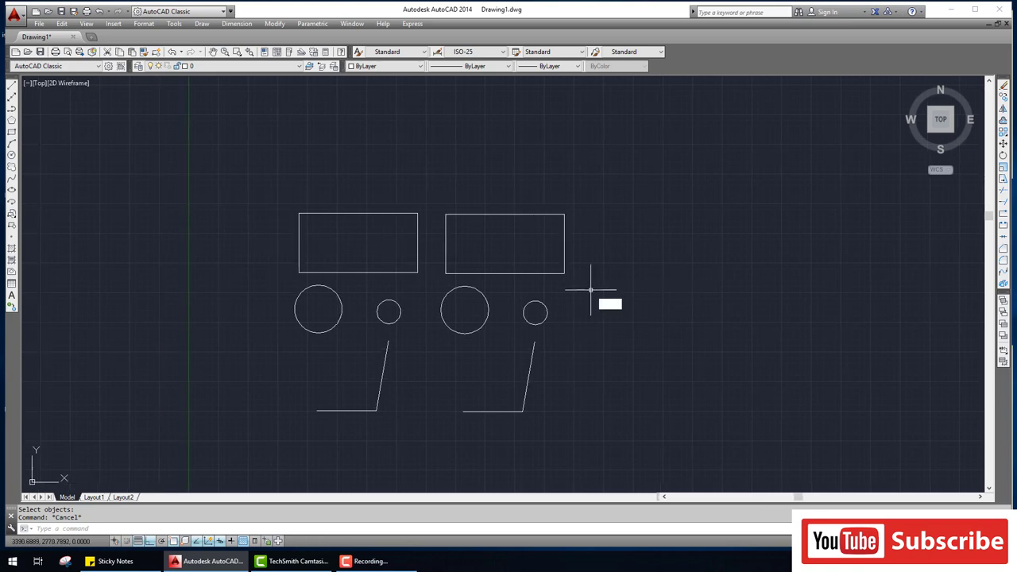
key(Return)
click(462, 228)
click(538, 228)
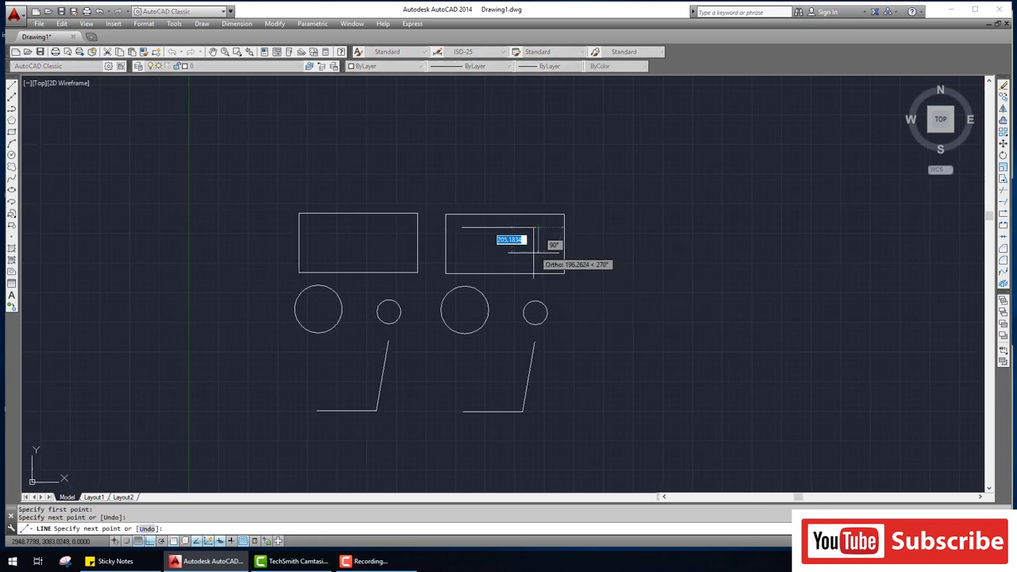
click(538, 254)
click(469, 255)
click(470, 239)
click(511, 238)
click(511, 247)
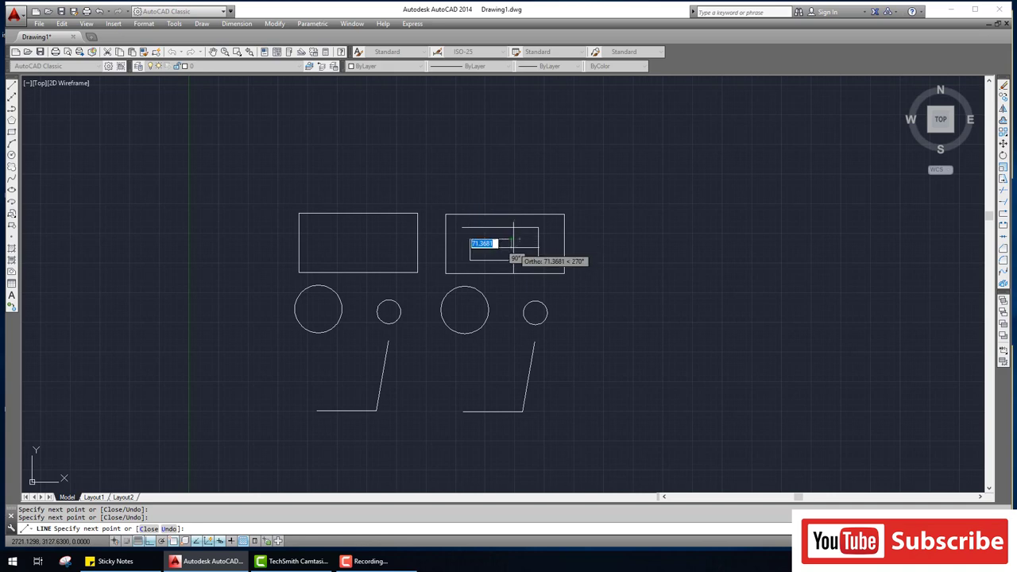
click(497, 247)
key(Return)
scroll(489, 218, up, 2)
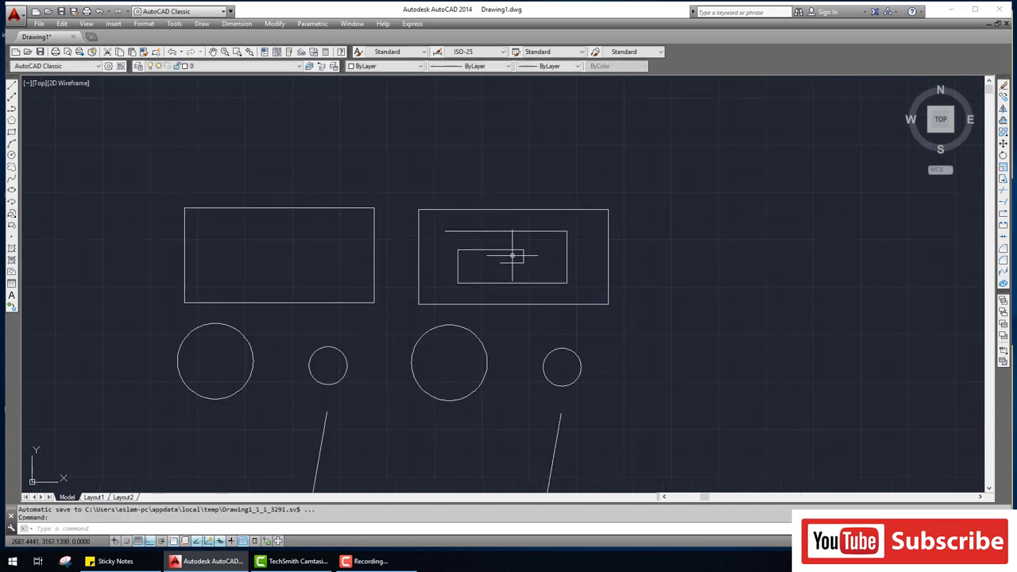
mouse_move(404, 185)
mouse_down()
mouse_move(503, 170)
mouse_move(406, 195)
mouse_up()
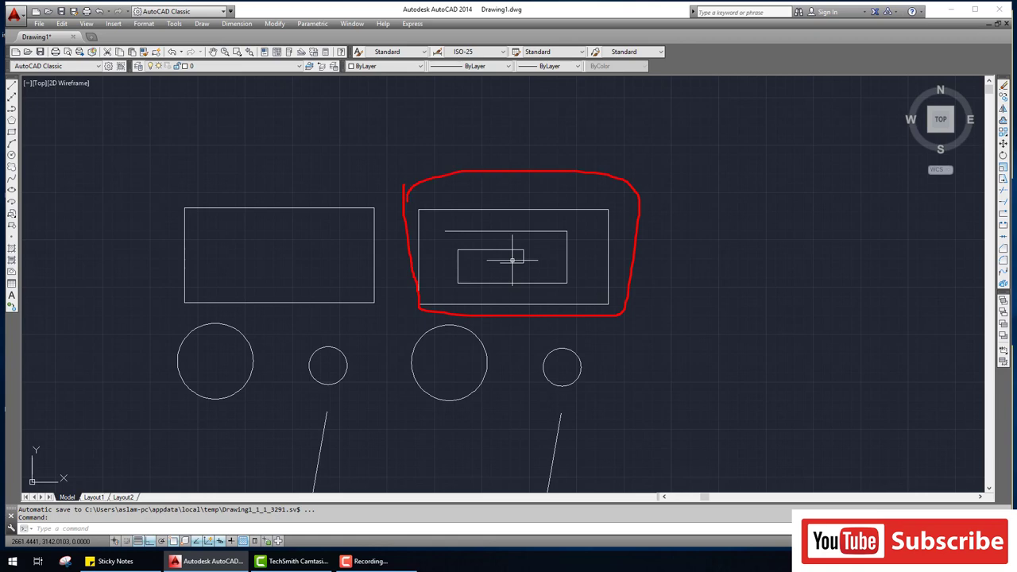
mouse_move(438, 226)
mouse_down()
mouse_move(455, 278)
mouse_move(573, 294)
mouse_move(578, 224)
mouse_move(443, 227)
mouse_up()
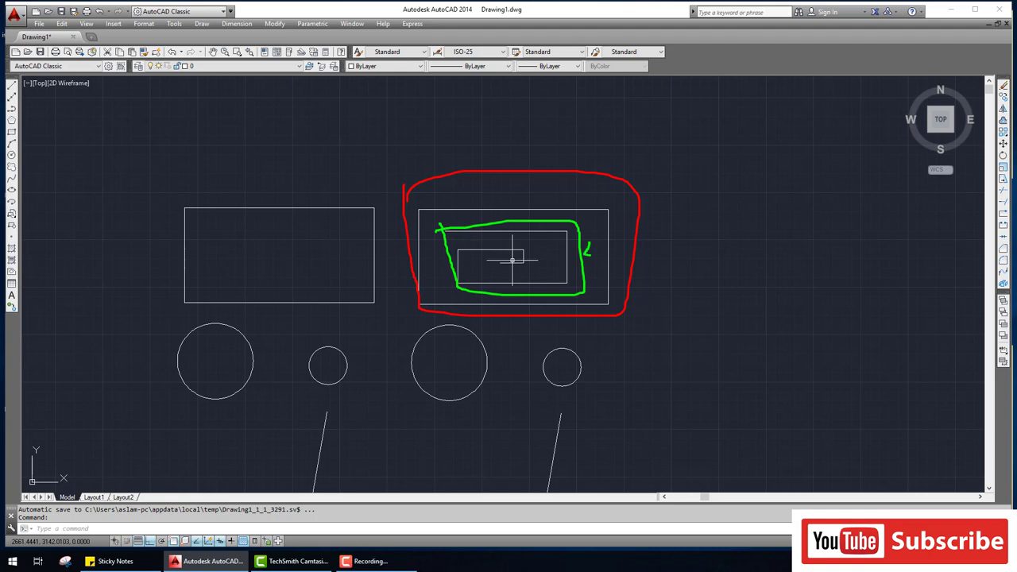
drag(587, 252, 689, 238)
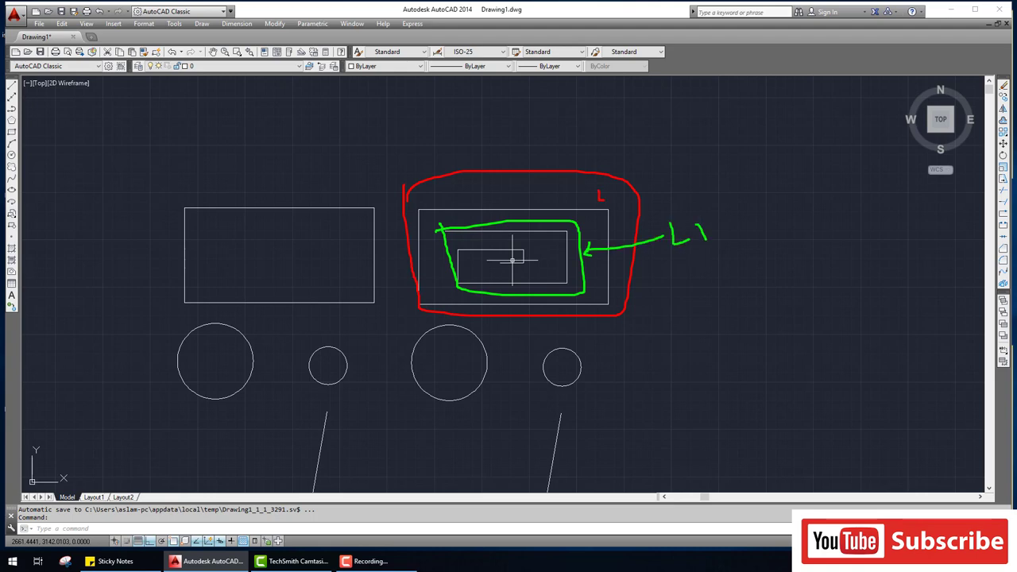
drag(602, 197, 640, 173)
mouse_move(666, 152)
mouse_down()
mouse_move(669, 167)
mouse_move(735, 163)
mouse_up()
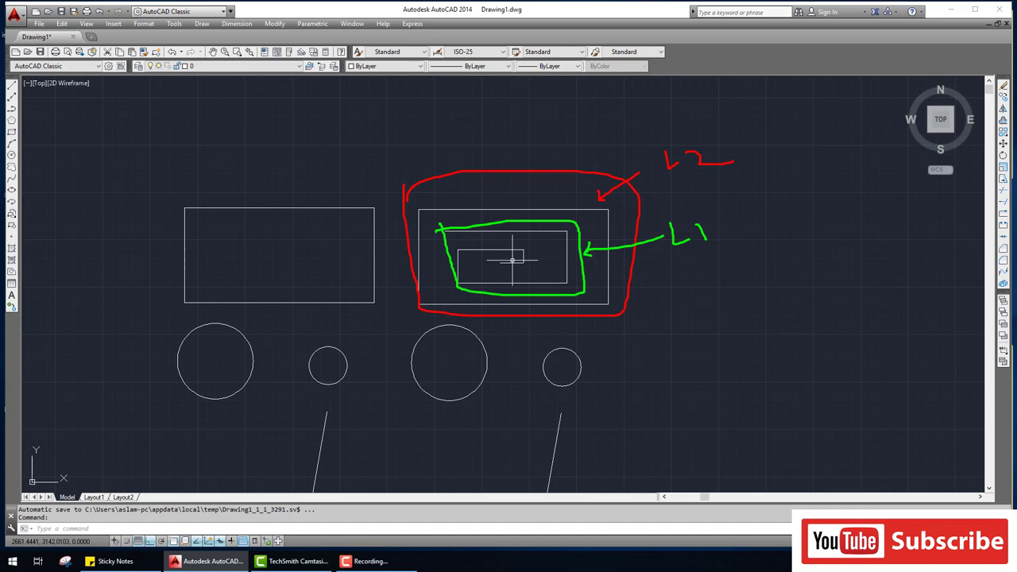
mouse_move(760, 211)
mouse_down()
mouse_move(750, 259)
mouse_move(770, 251)
mouse_up()
drag(755, 235, 788, 226)
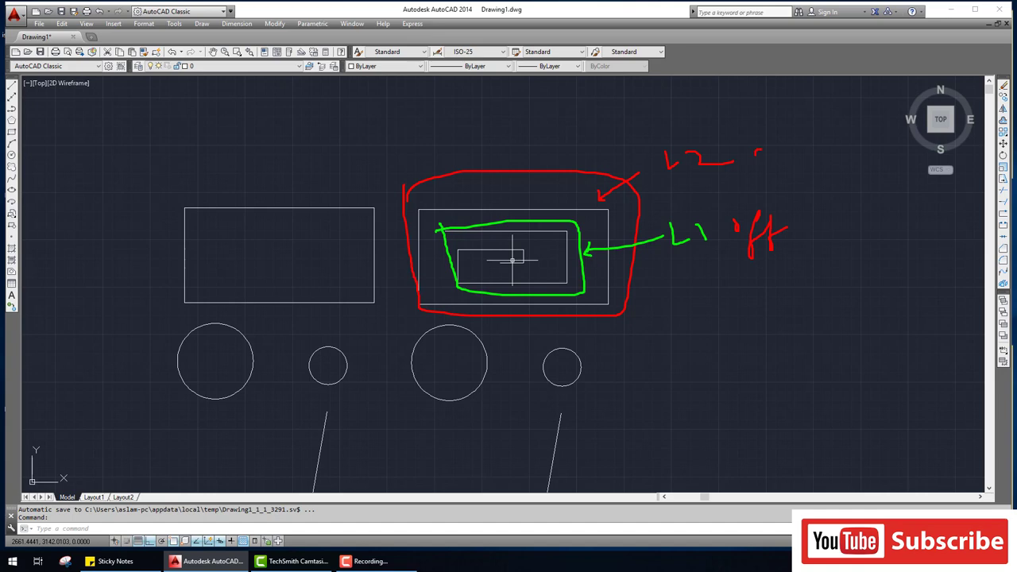
key(Escape)
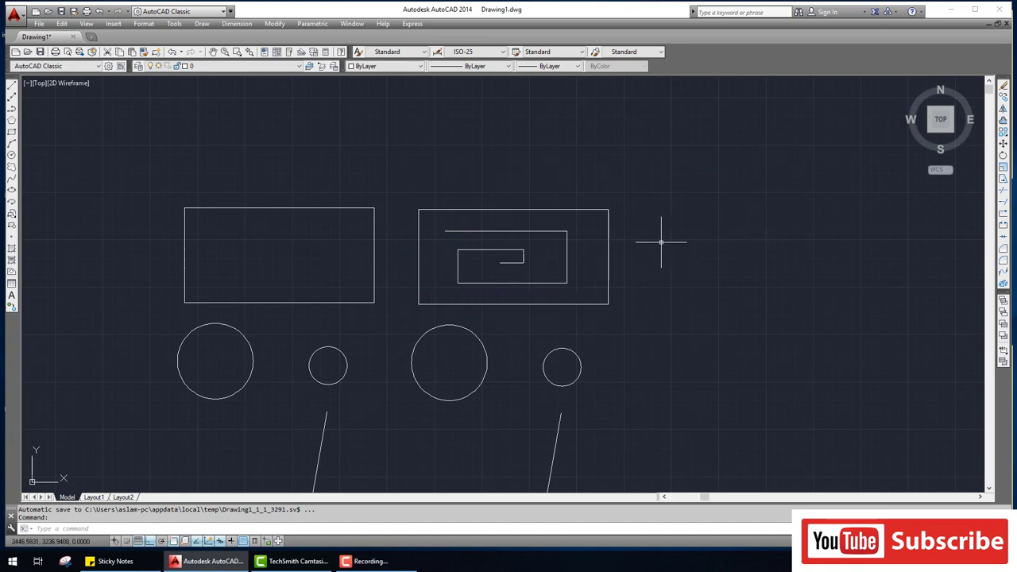
- Create two new layers named 1 and 2 in the Layer Properties Manager
text(LA)
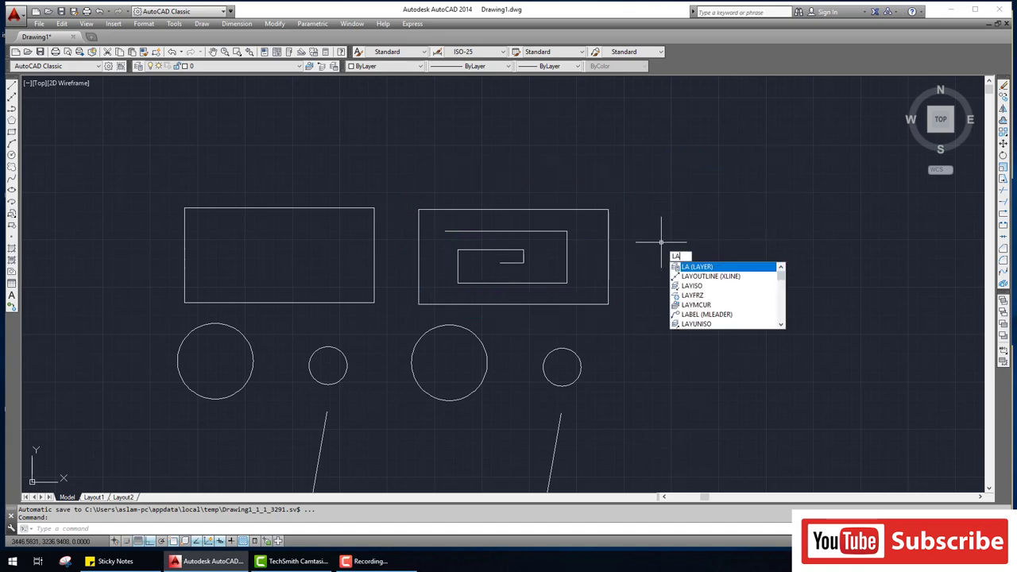
key(Return)
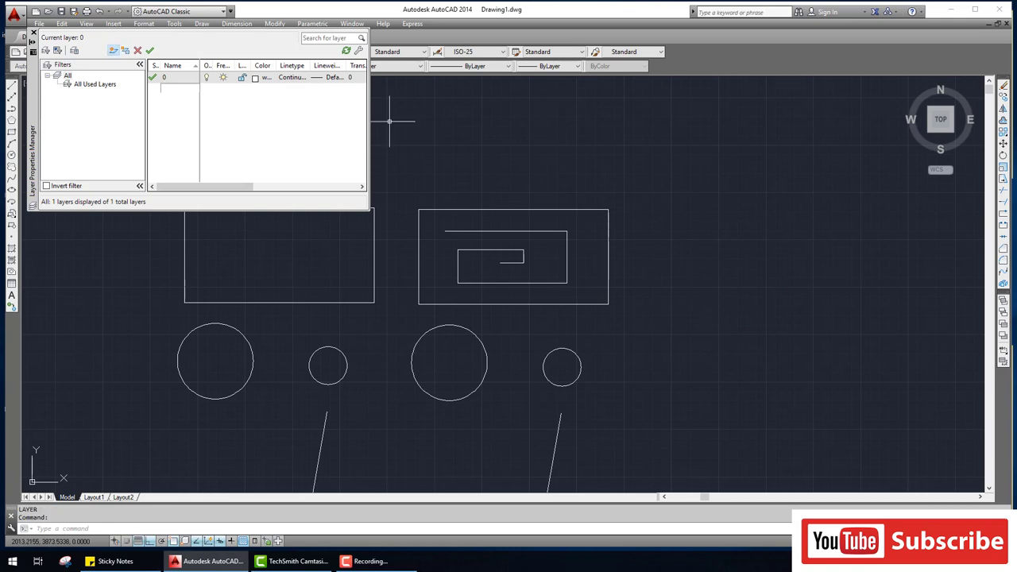
key(alt+n)
text(1)
key(Return)
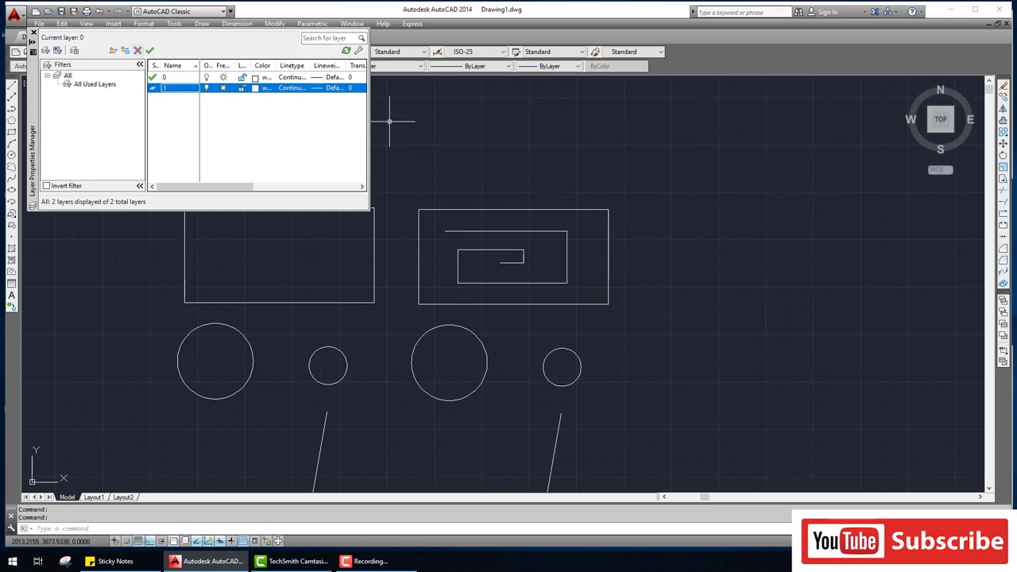
key(alt+n)
text(2)
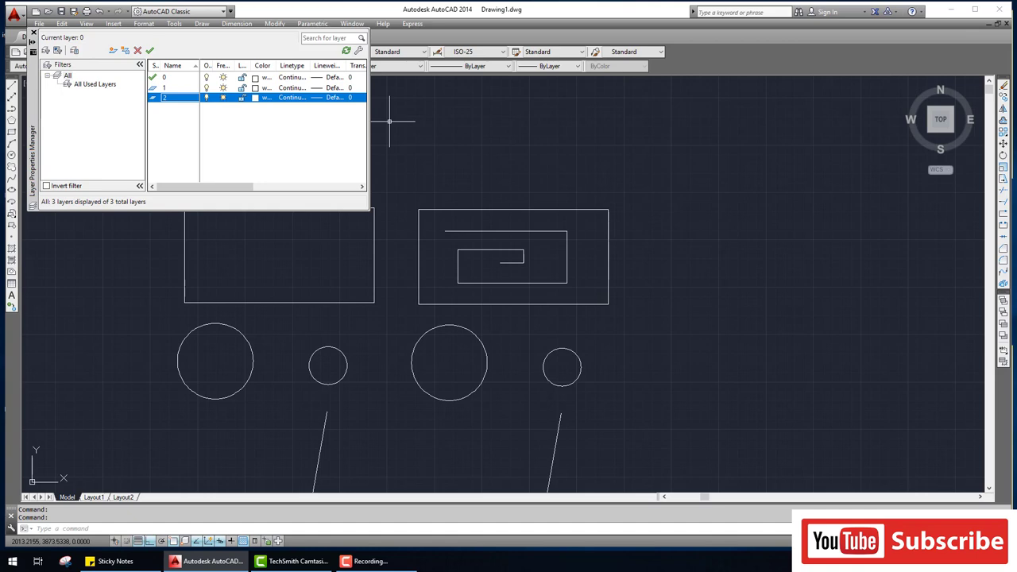
key(Return)
- Make layer 1 current and give it colour 10 (red)
key(Up)
key(alt+c)
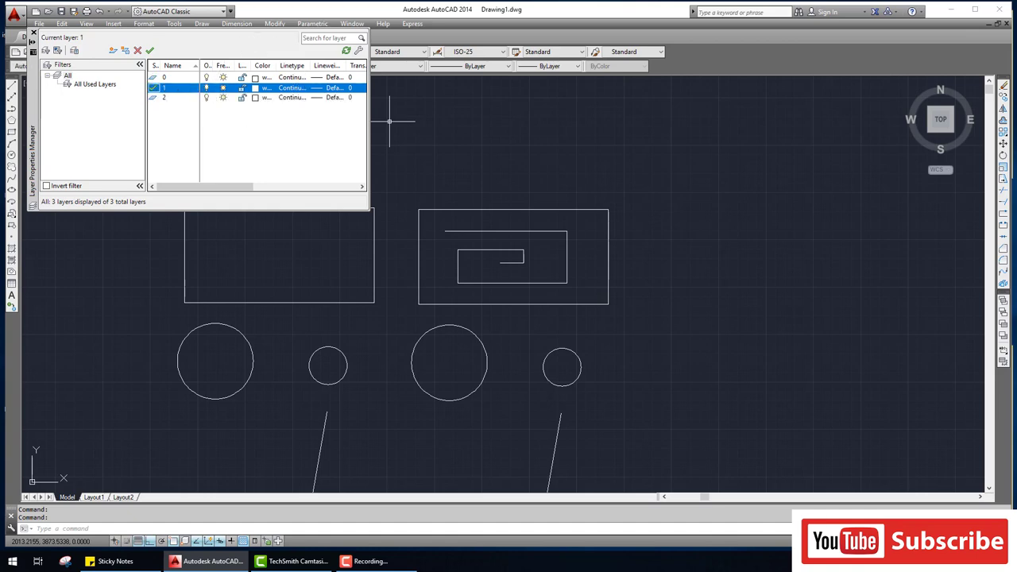
key(Return)
text(10)
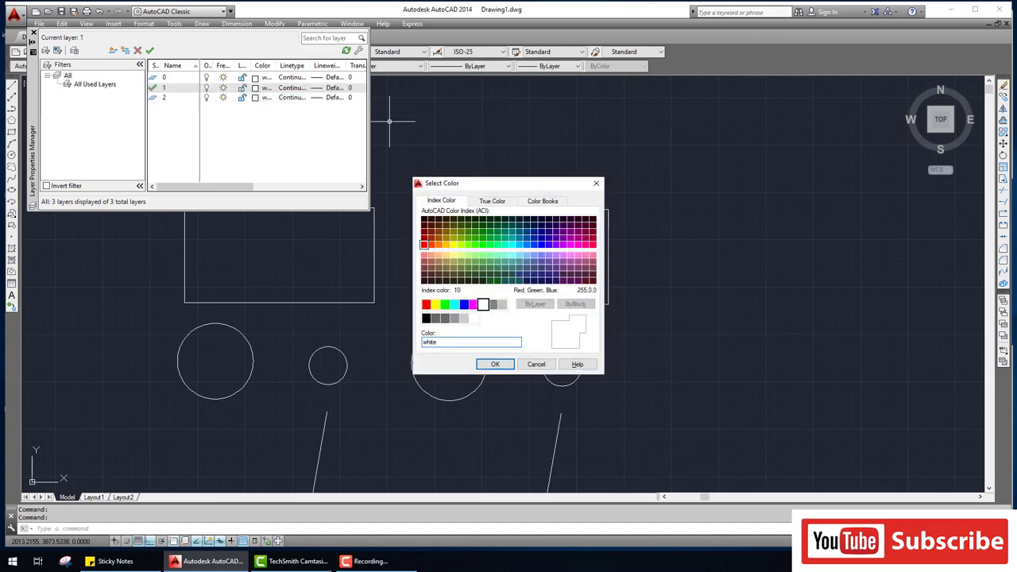
key(Return)
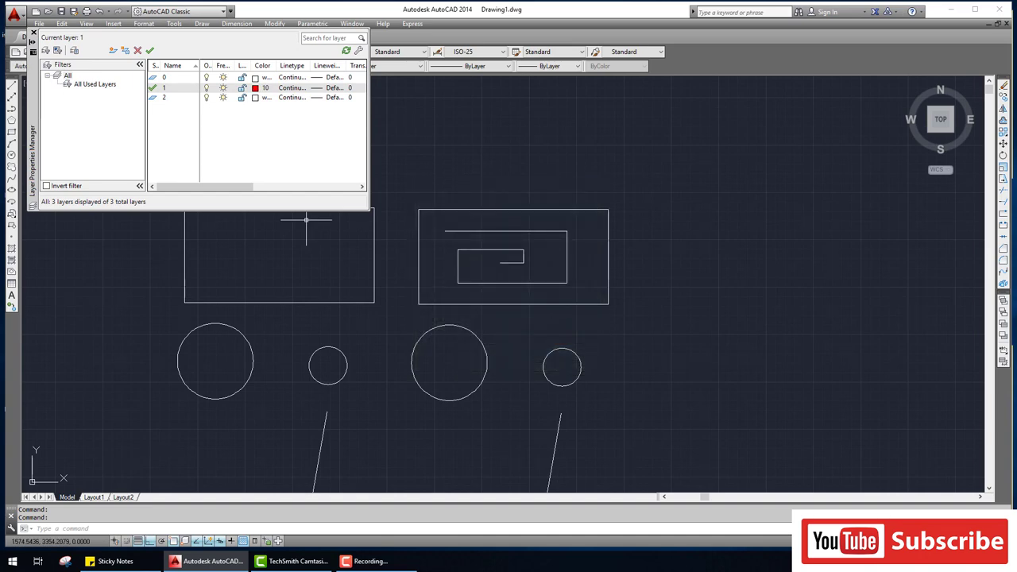
- Set layer 2's colour to yellow
click(255, 97)
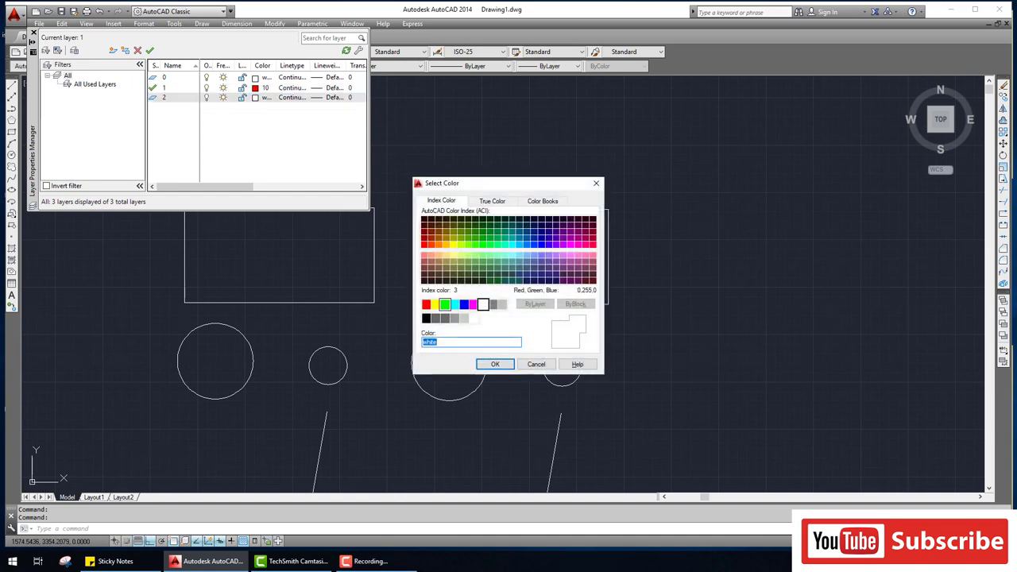
click(436, 304)
click(495, 364)
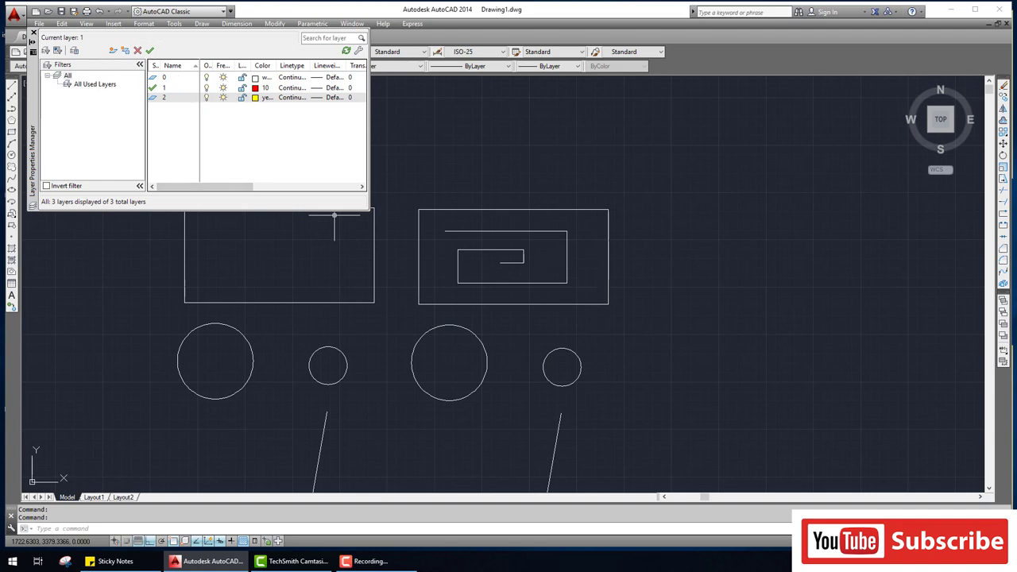
- Draw a red horizontal line on layer 1 above the shapes
key(Escape)
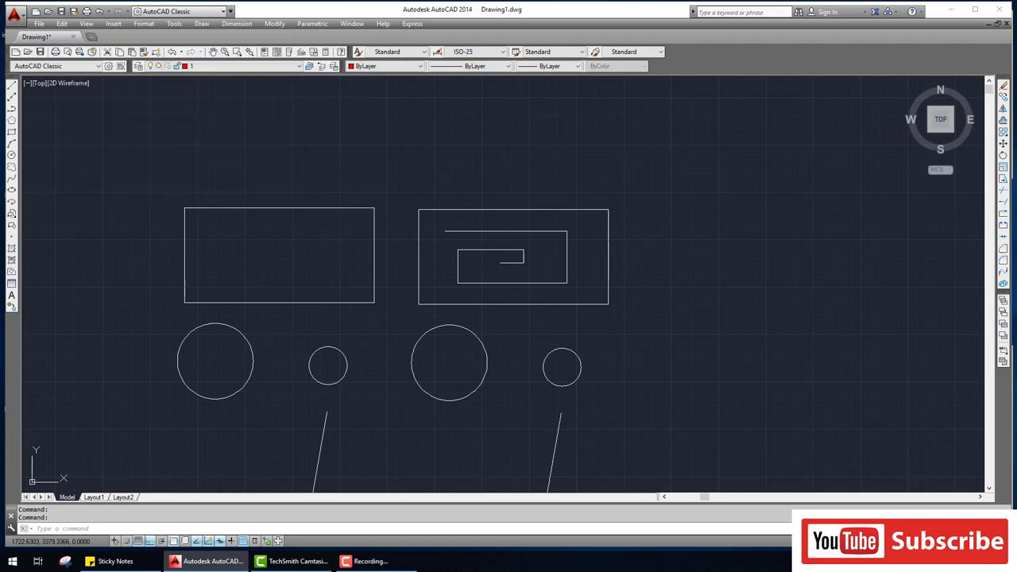
key(l)
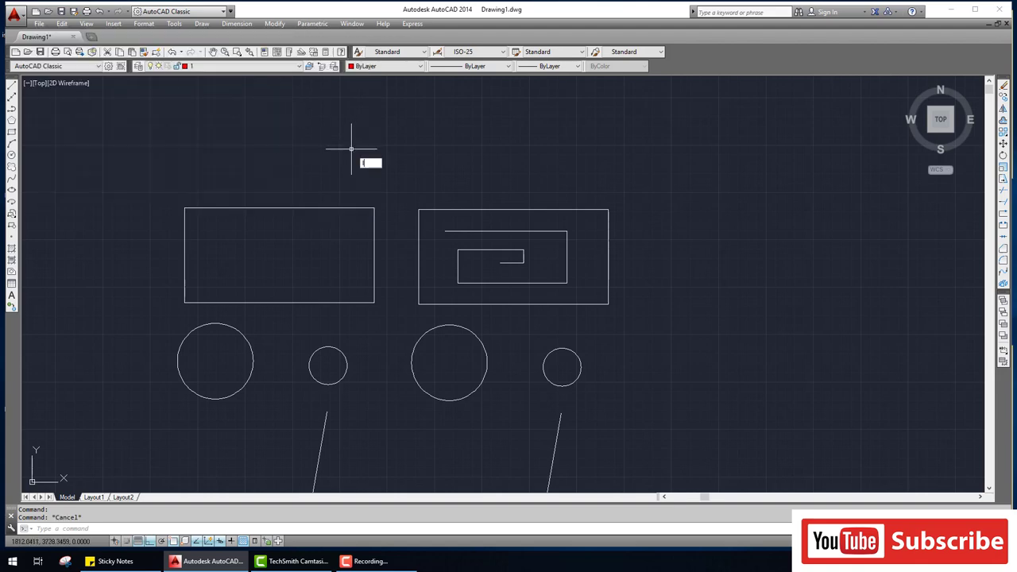
key(Return)
click(336, 148)
click(507, 147)
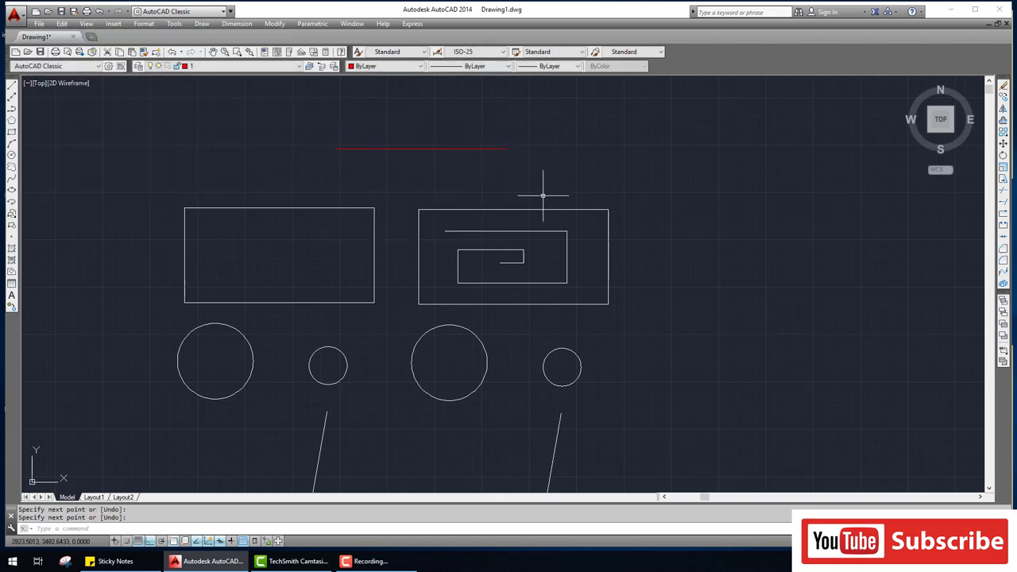
key(Escape)
- Make layer 2 current and draw a yellow line just below the red one
text(la)
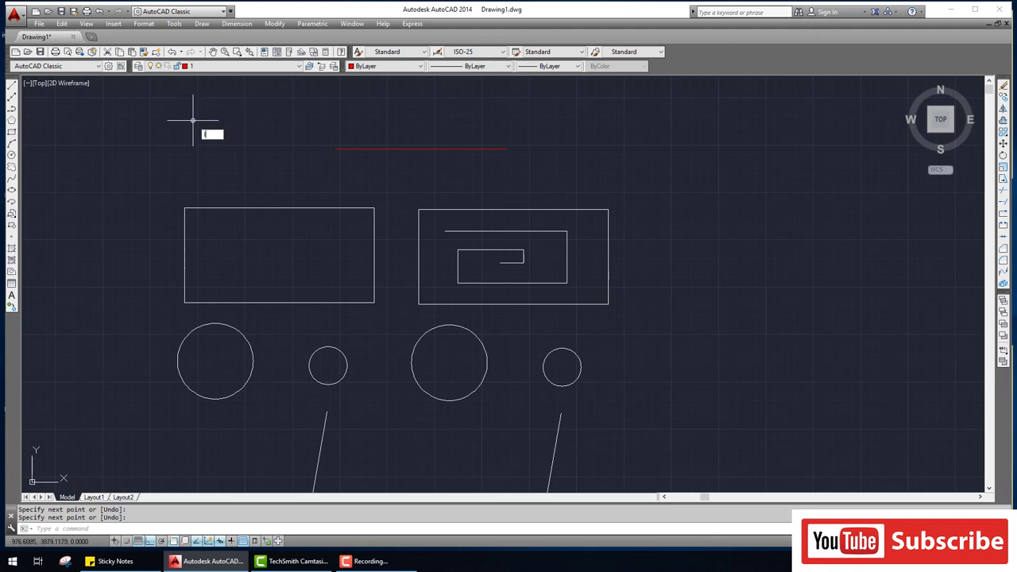
key(Return)
double_click(164, 95)
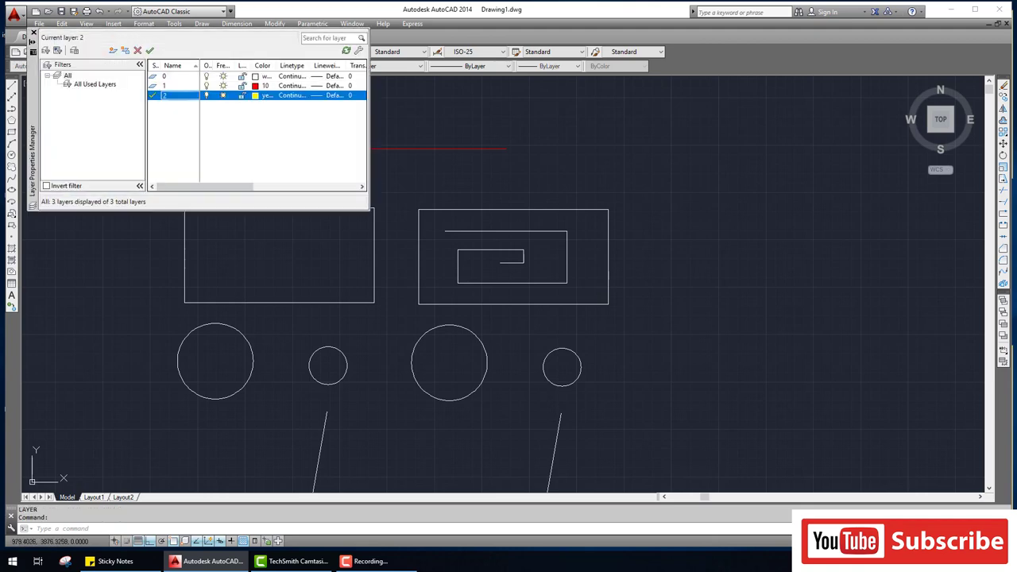
key(Escape)
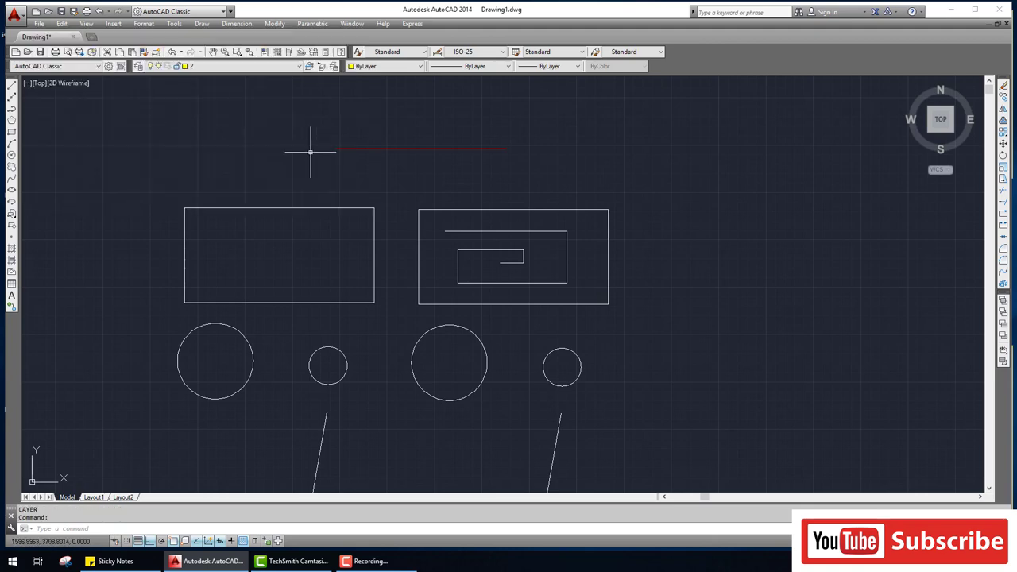
text(l)
key(Return)
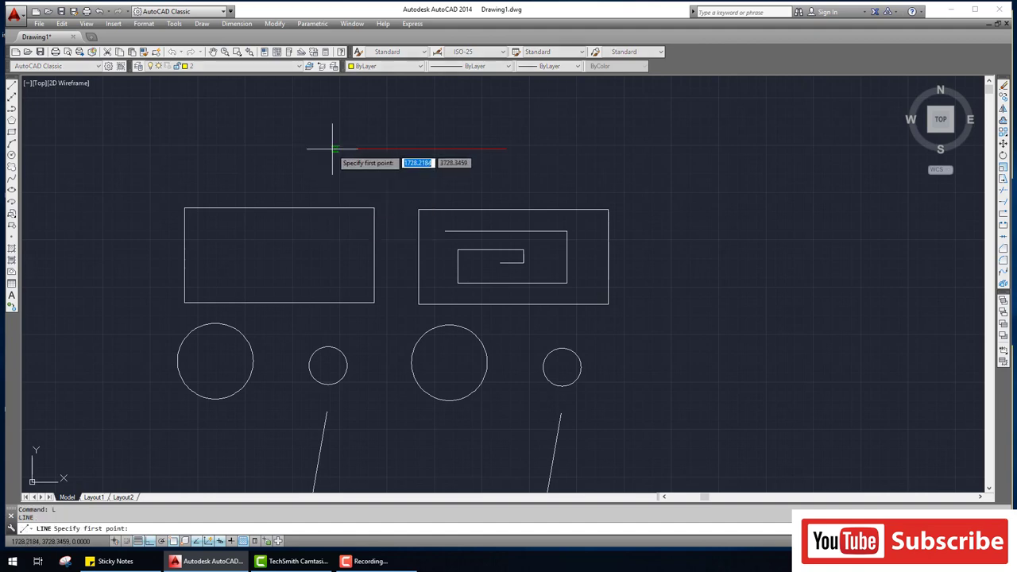
click(329, 166)
click(488, 174)
key(Return)
text(MA)
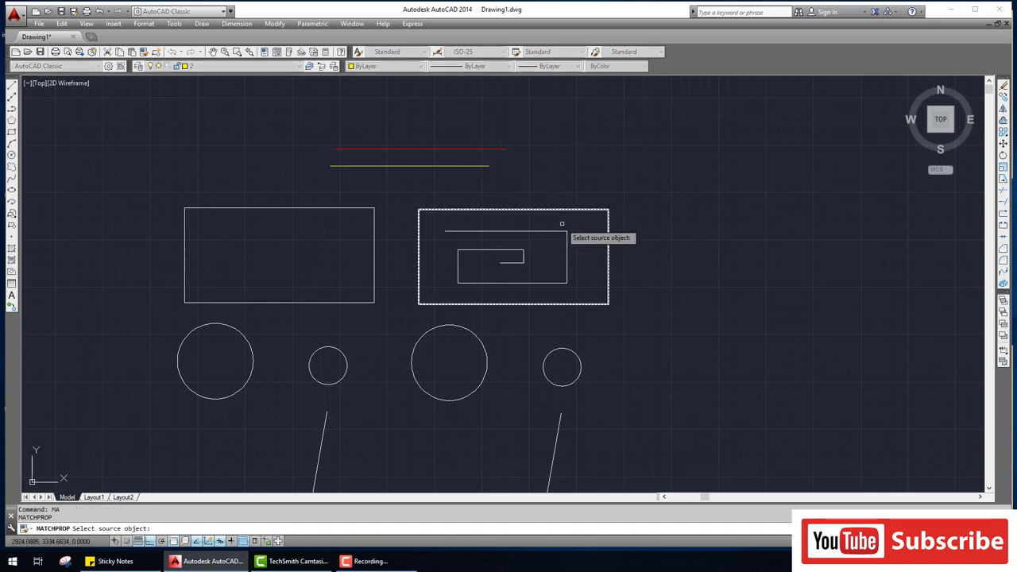
- Match the spiral's outer rectangle to the red line's properties
key(Return)
click(497, 149)
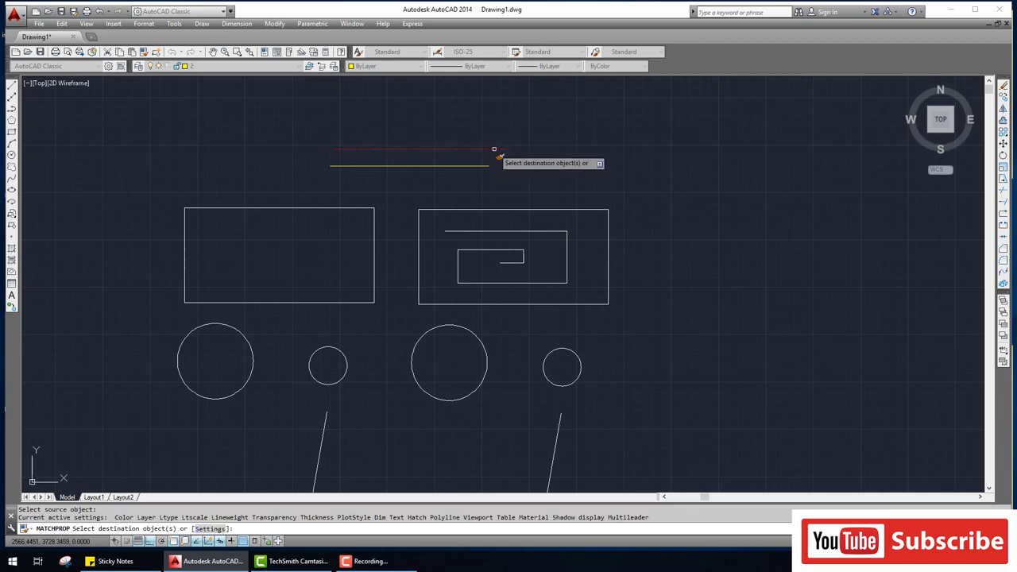
click(569, 209)
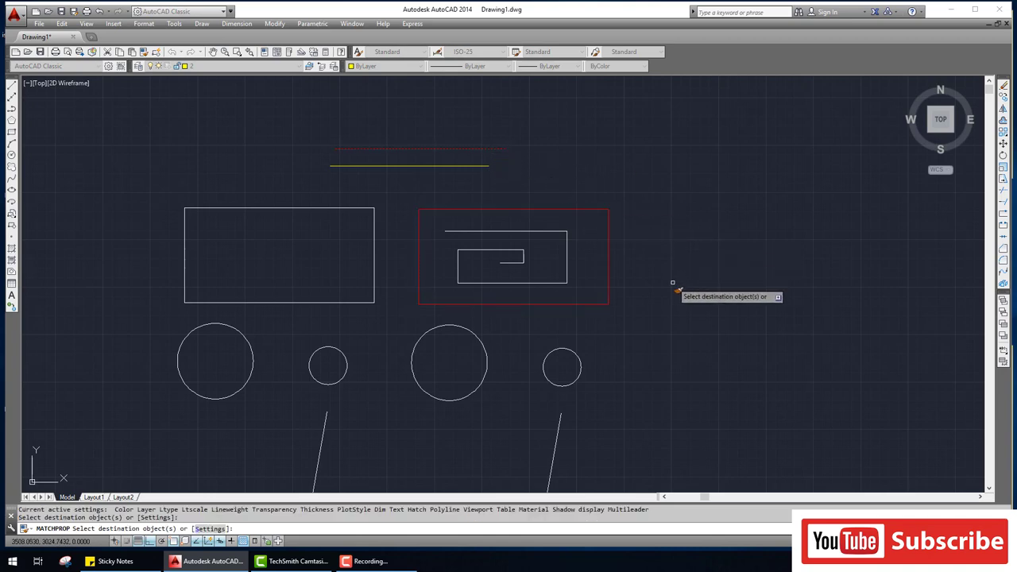
key(Escape)
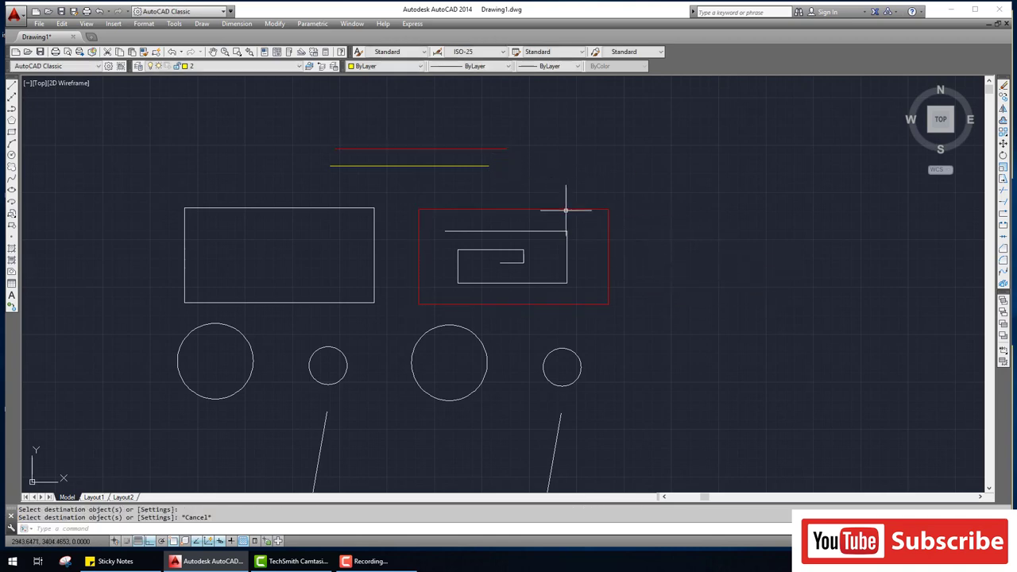
- Match the spiral to the yellow line's properties using a selection window
key(Return)
click(475, 167)
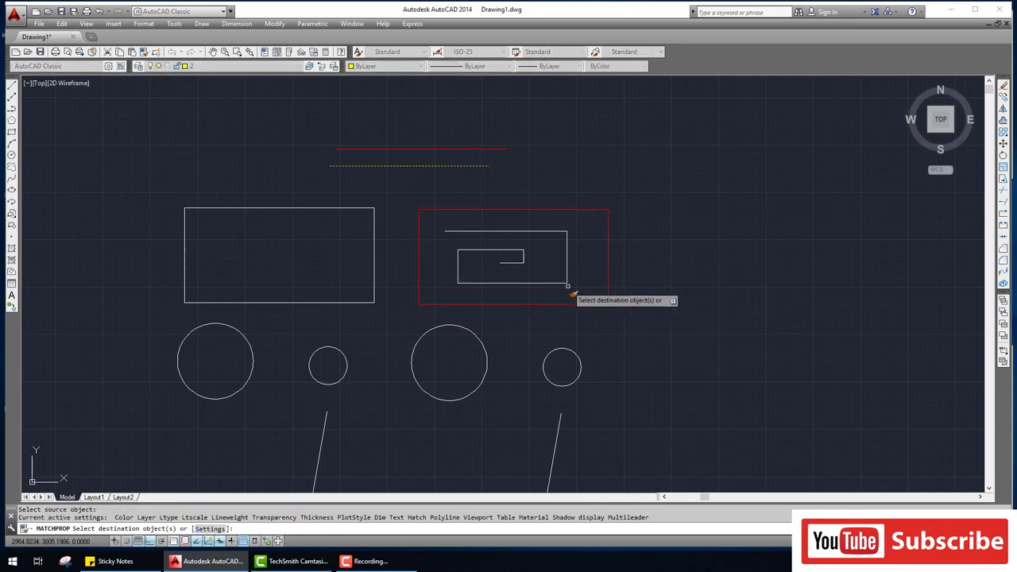
click(578, 294)
click(448, 232)
key(Escape)
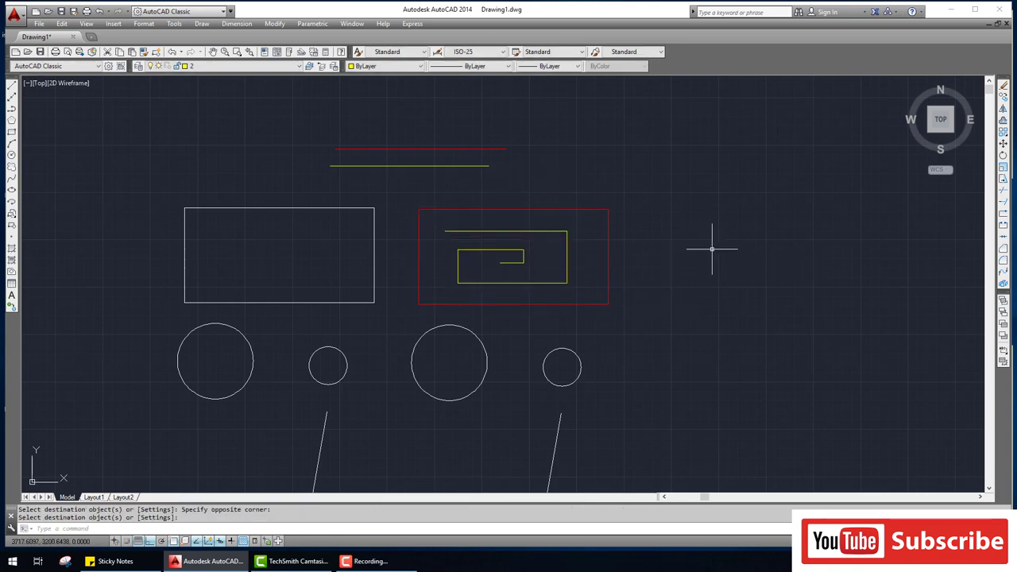
scroll(578, 276, down, 2)
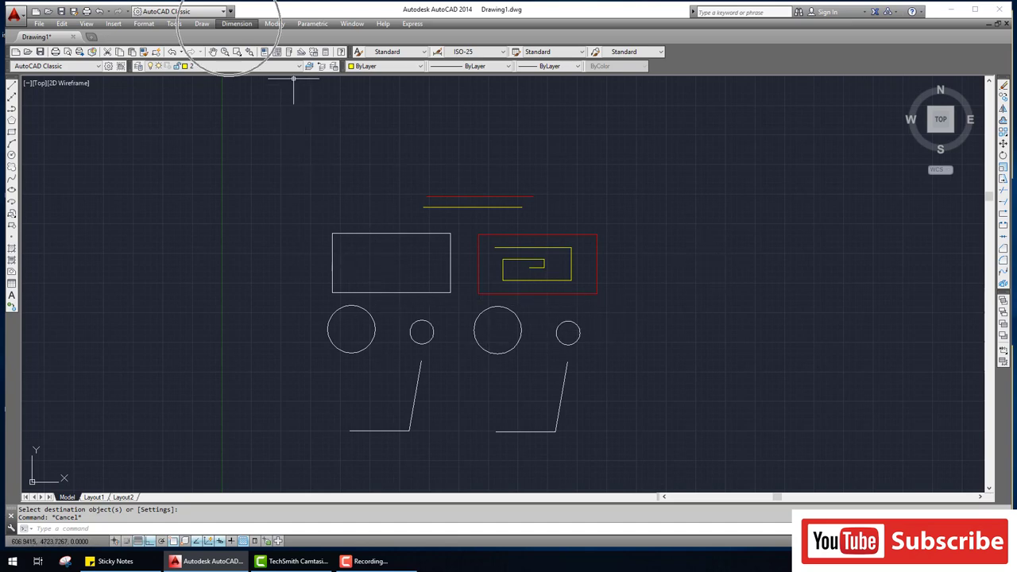
- Add a 1000 linear dimension between the left rectangle's top corners, placed above the edge
click(236, 23)
click(274, 50)
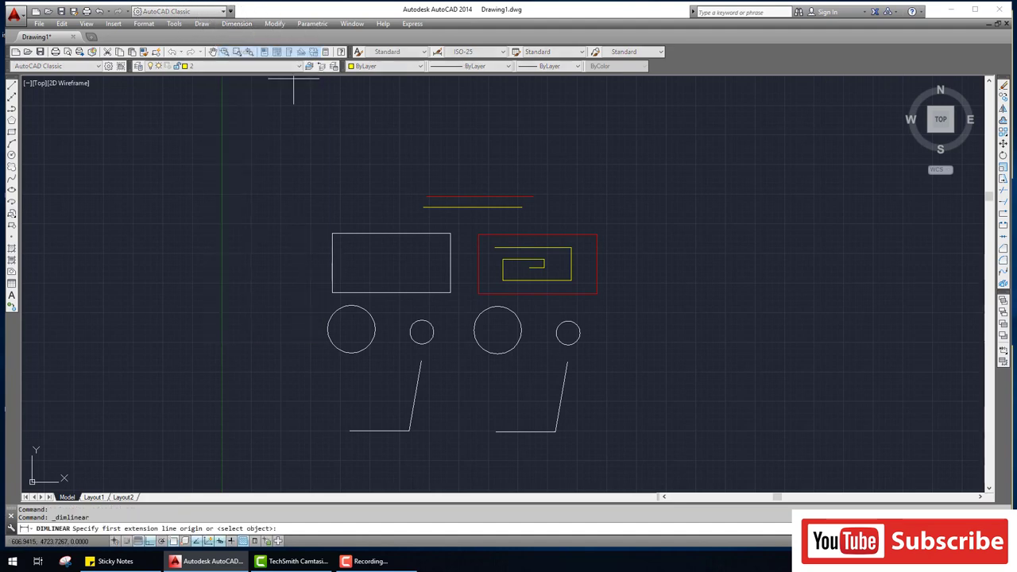
click(333, 234)
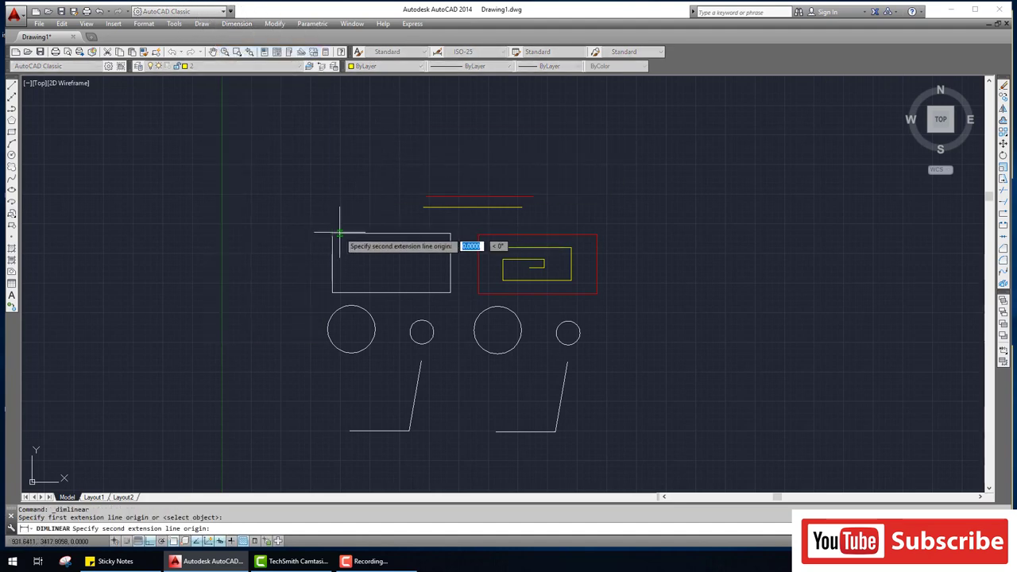
click(450, 233)
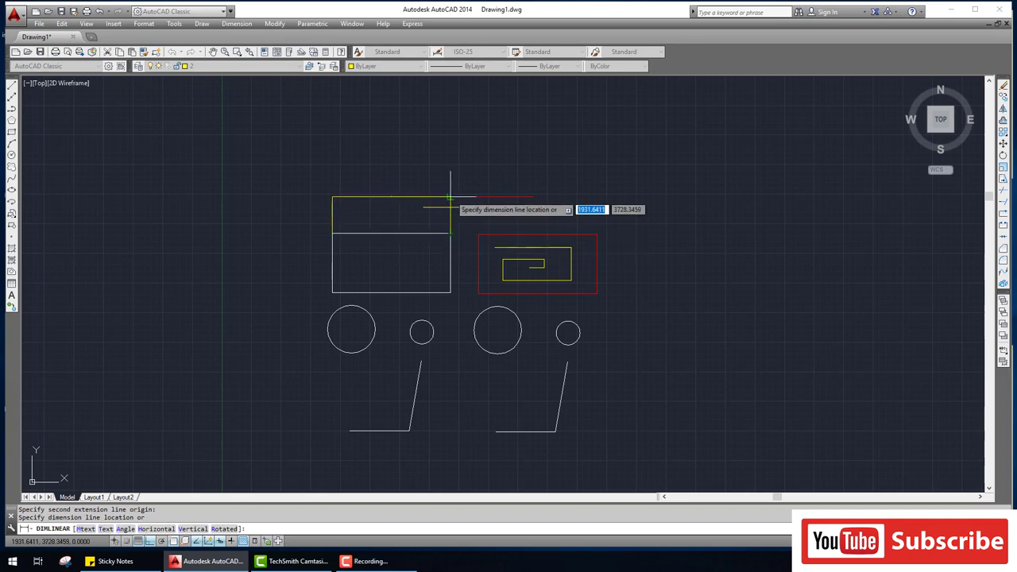
click(450, 167)
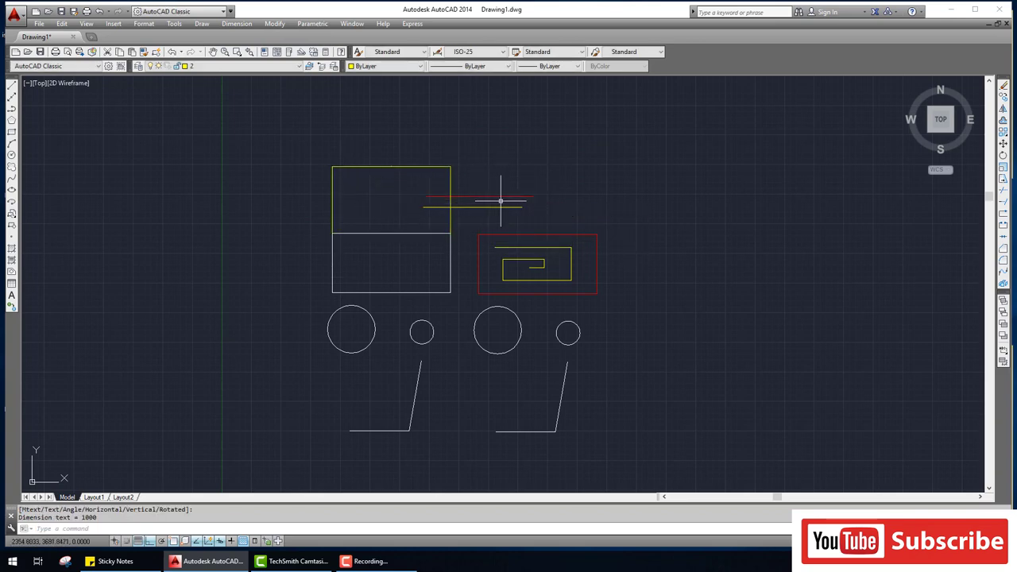
scroll(387, 169, up, 4)
scroll(403, 171, up, 2)
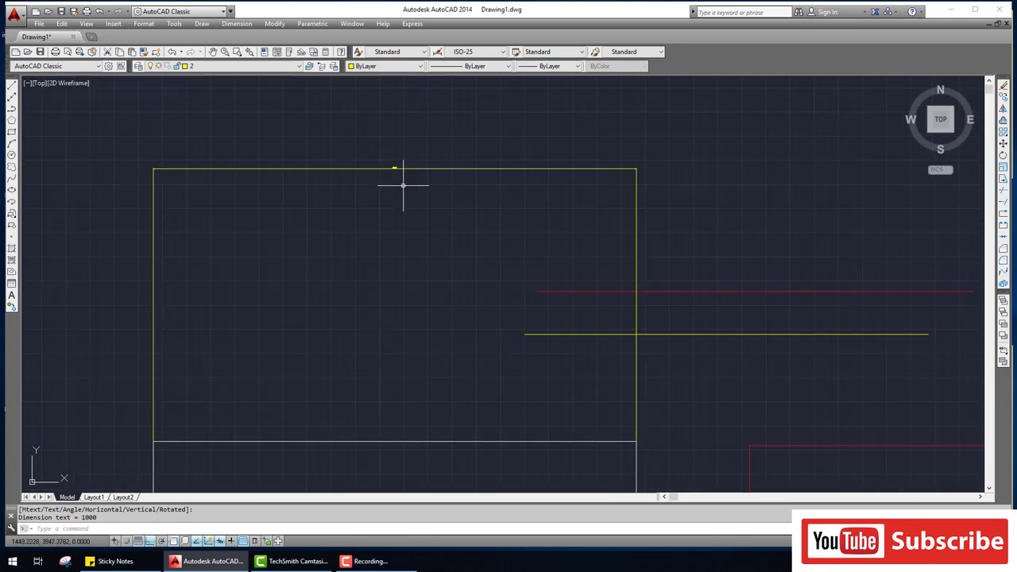
scroll(400, 175, up, 2)
scroll(402, 170, down, 6)
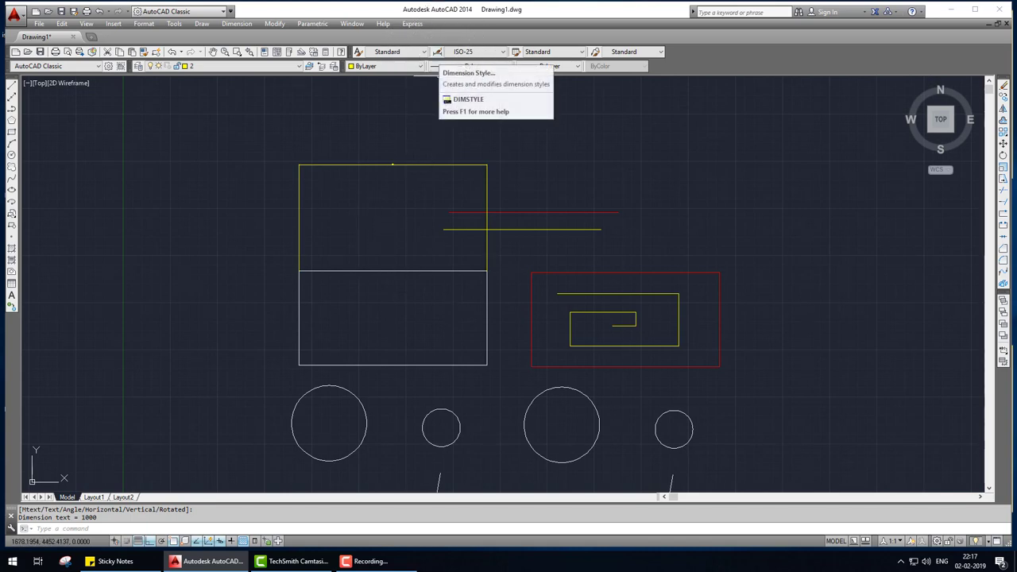
- Using DIMSTY, change the ISO-25 dimension style's text height to 50
click(437, 53)
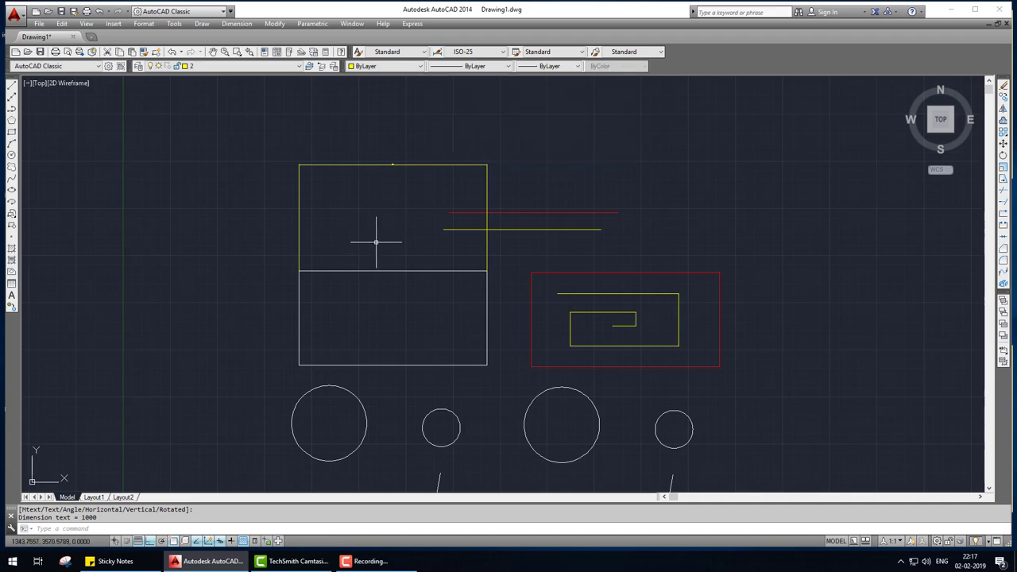
text(DIM)
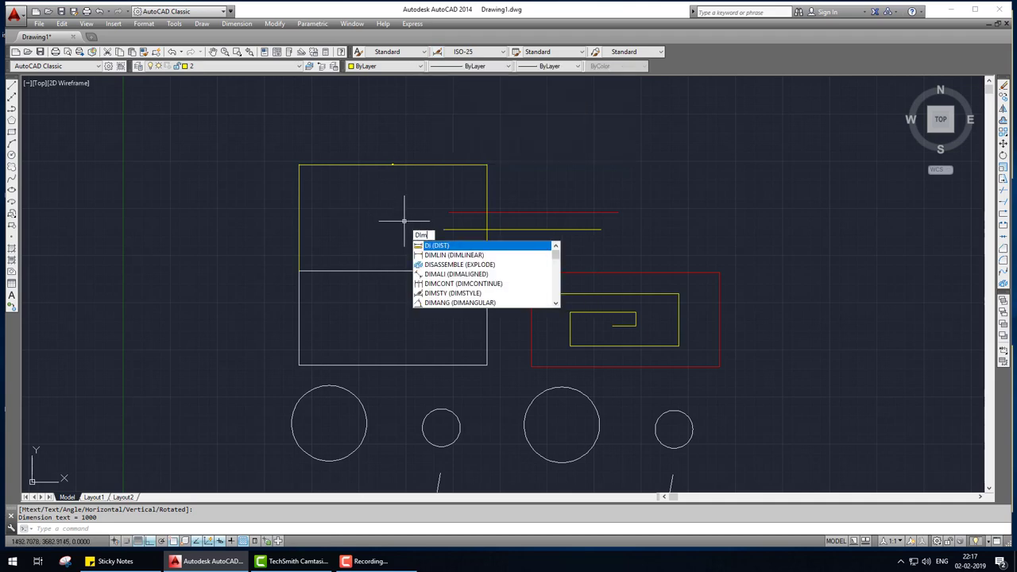
text(S)
key(Return)
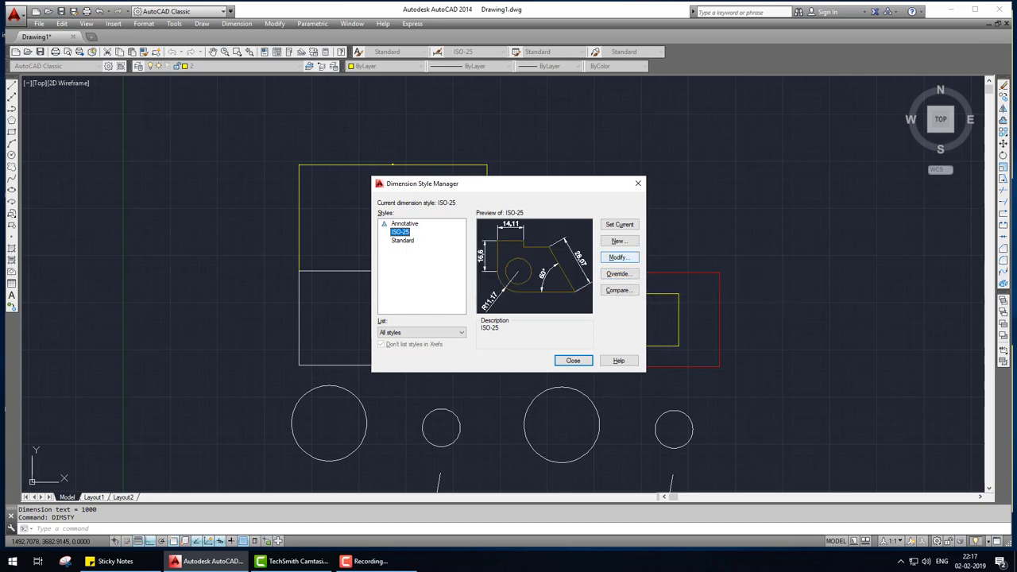
click(618, 258)
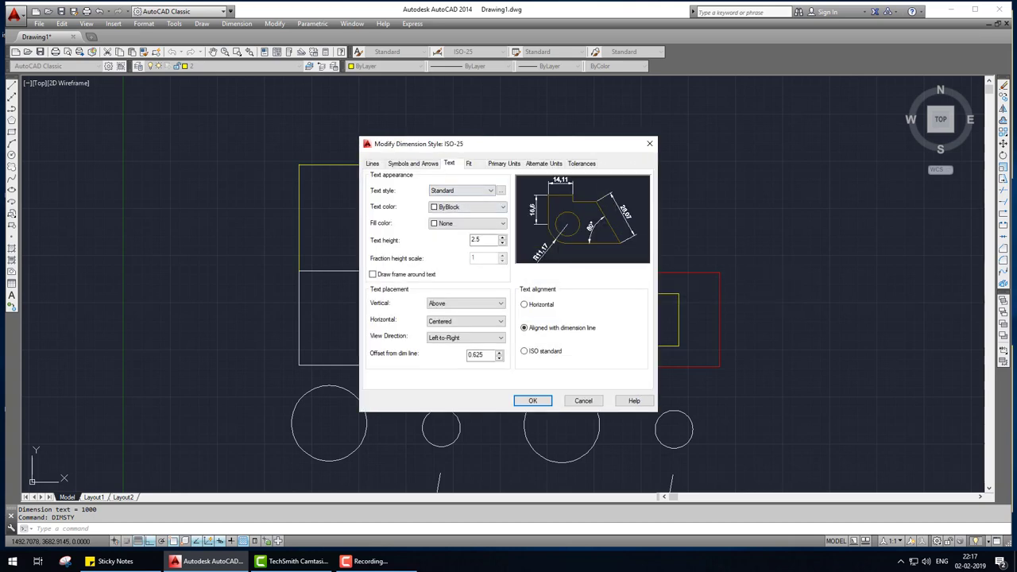
drag(461, 148, 580, 150)
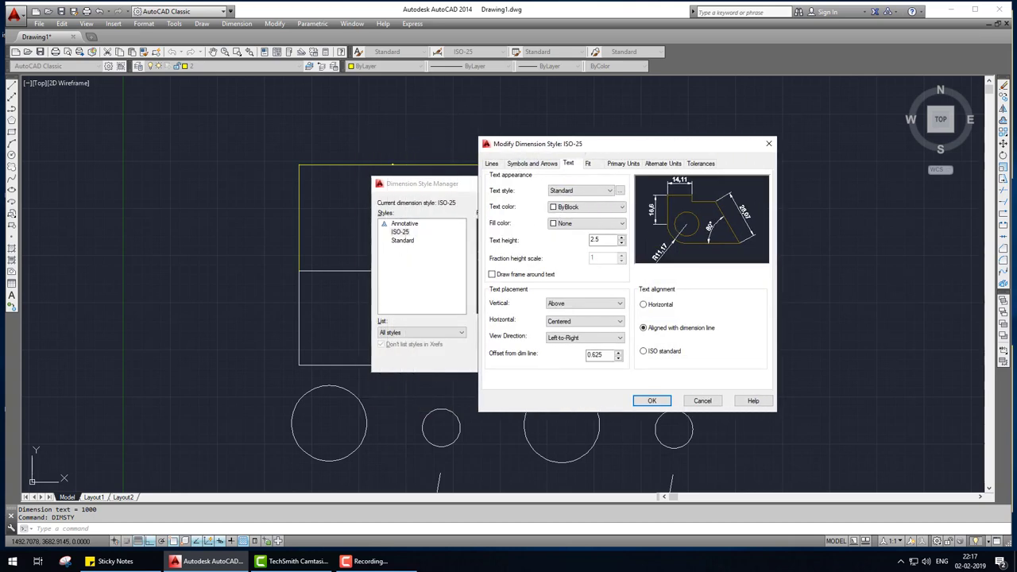
drag(399, 168, 382, 141)
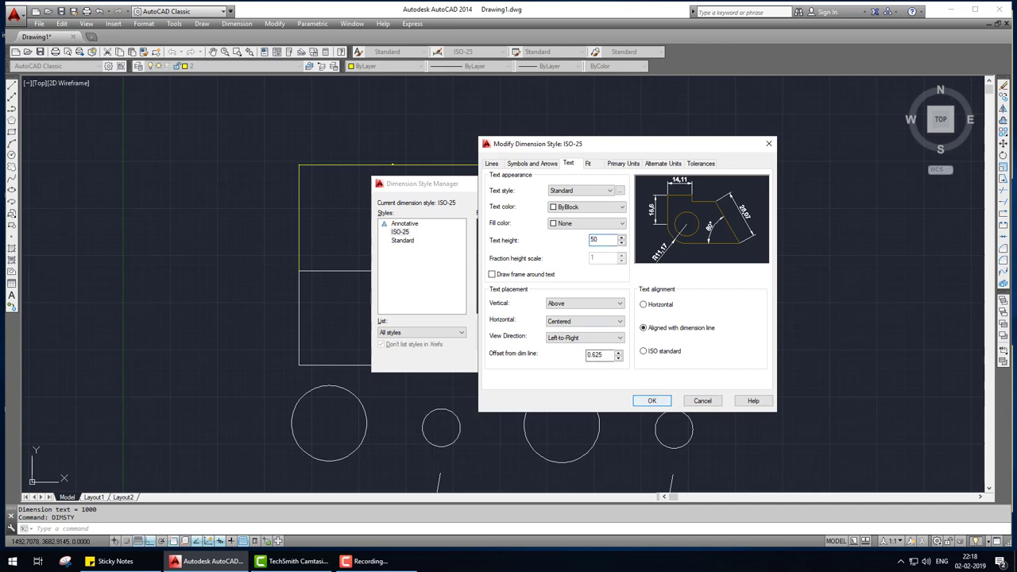
click(652, 401)
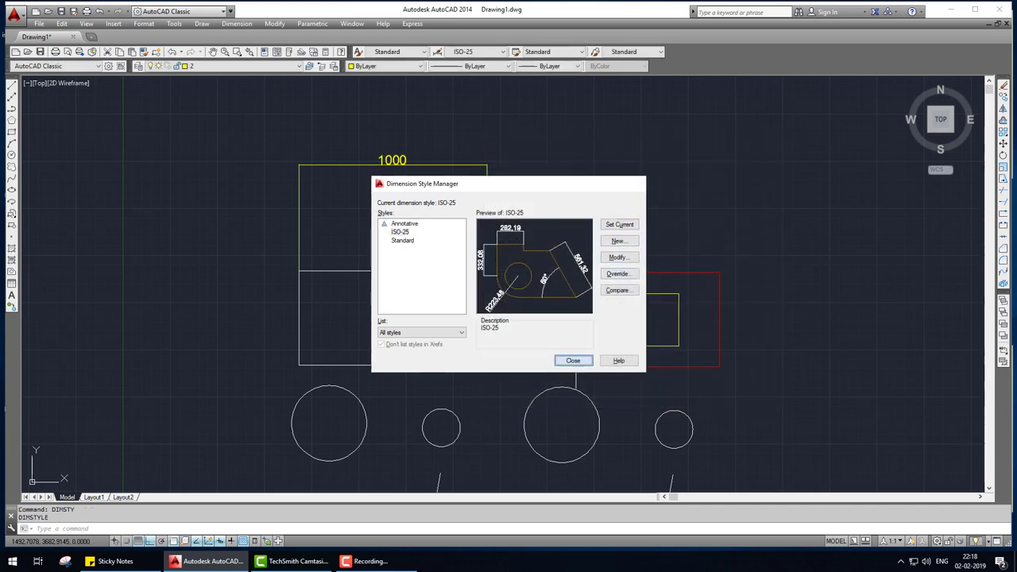
click(573, 360)
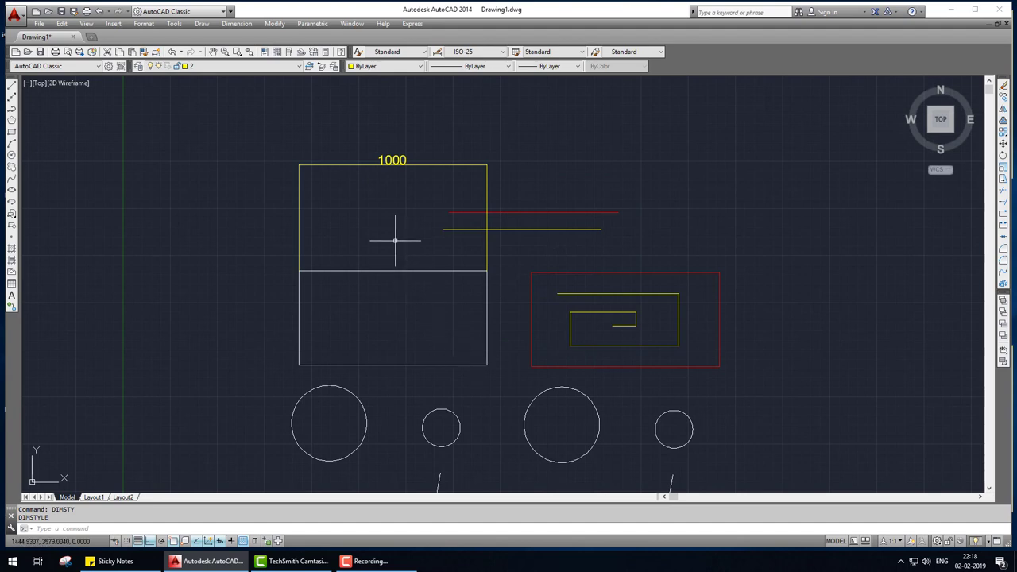
- Open the Dimension Style Manager and begin modifying the ISO-25 style
text(d)
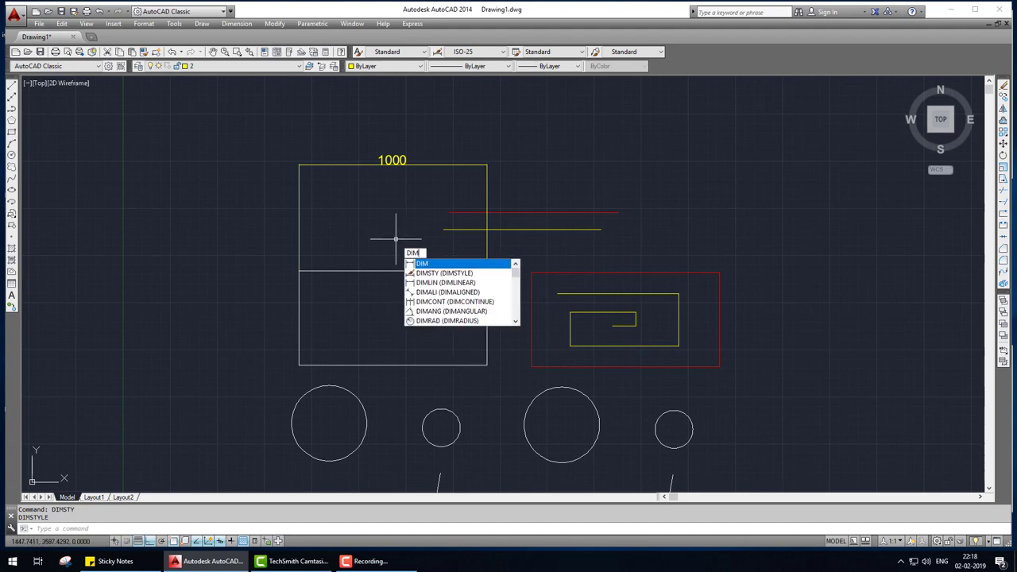
key(Return)
key(Escape)
key(Escape)
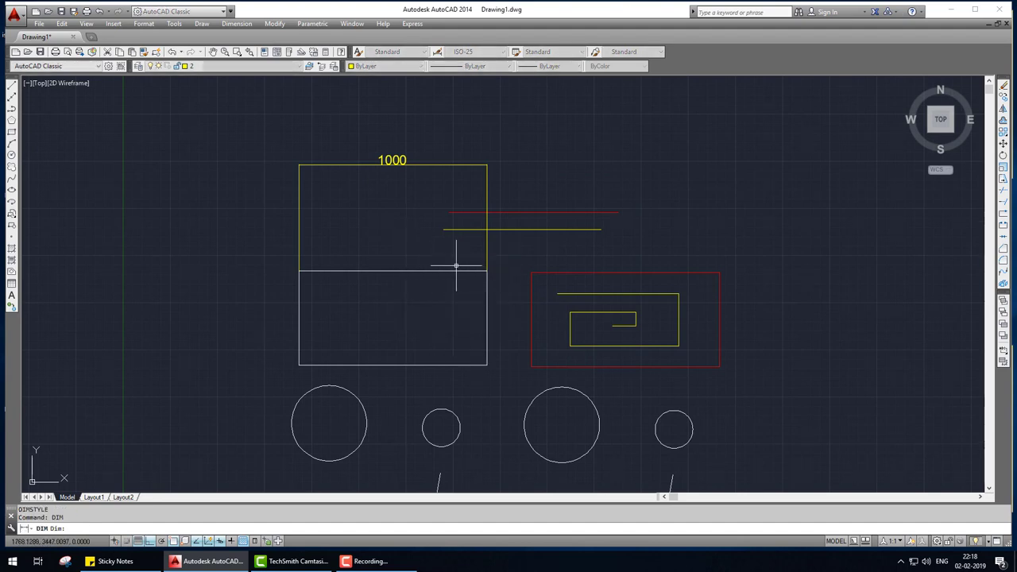
text(di)
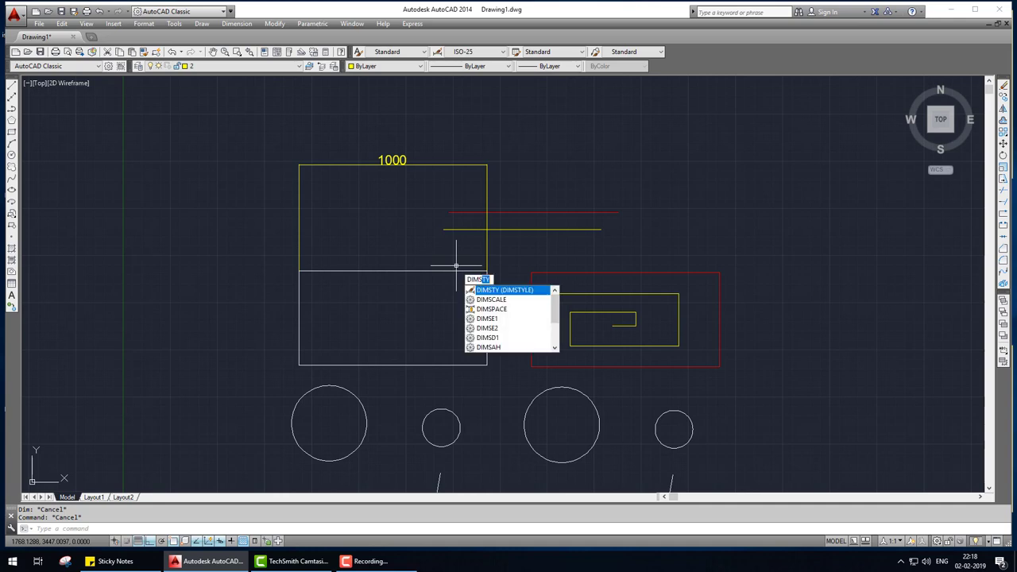
key(Return)
drag(518, 186, 613, 186)
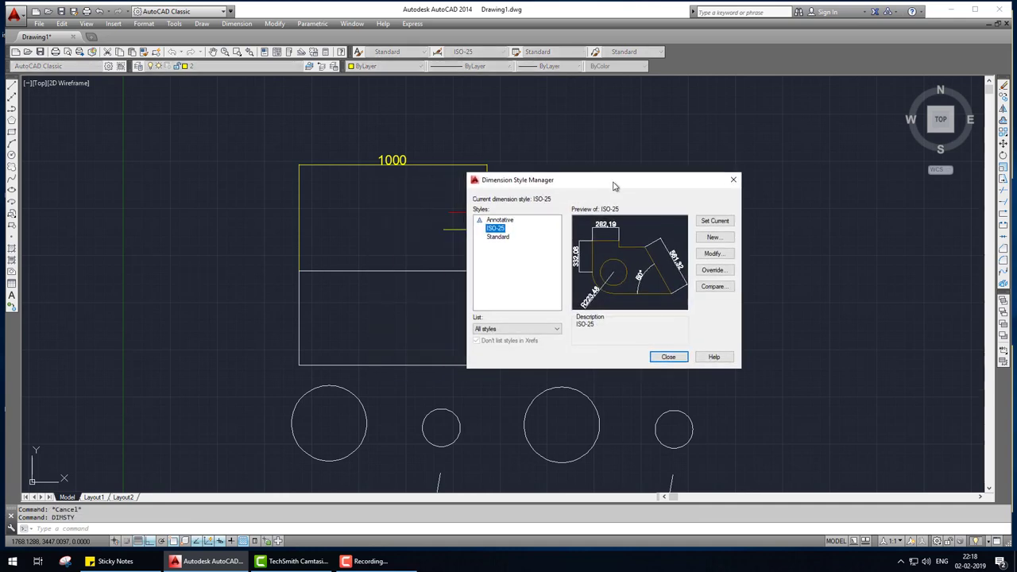
click(713, 252)
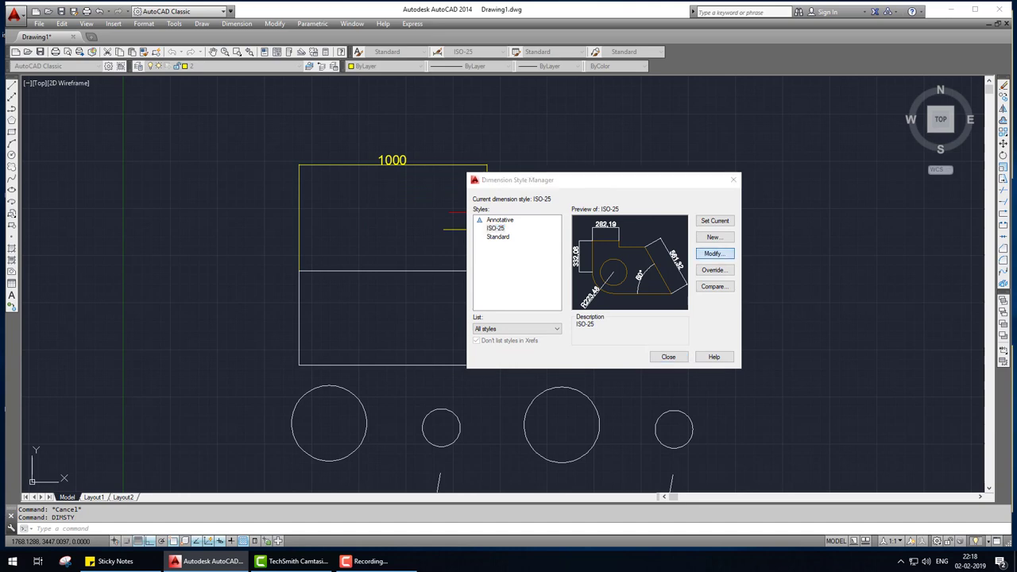
- Set ISO-25 extension lines to extend 50 beyond dimension lines with a 20 origin offset
click(533, 163)
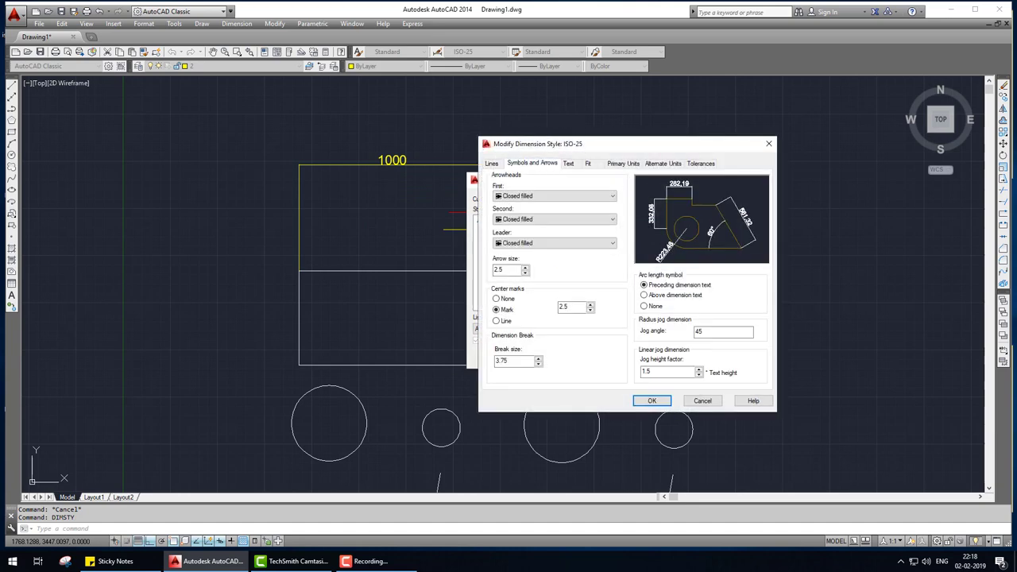
double_click(499, 270)
click(492, 163)
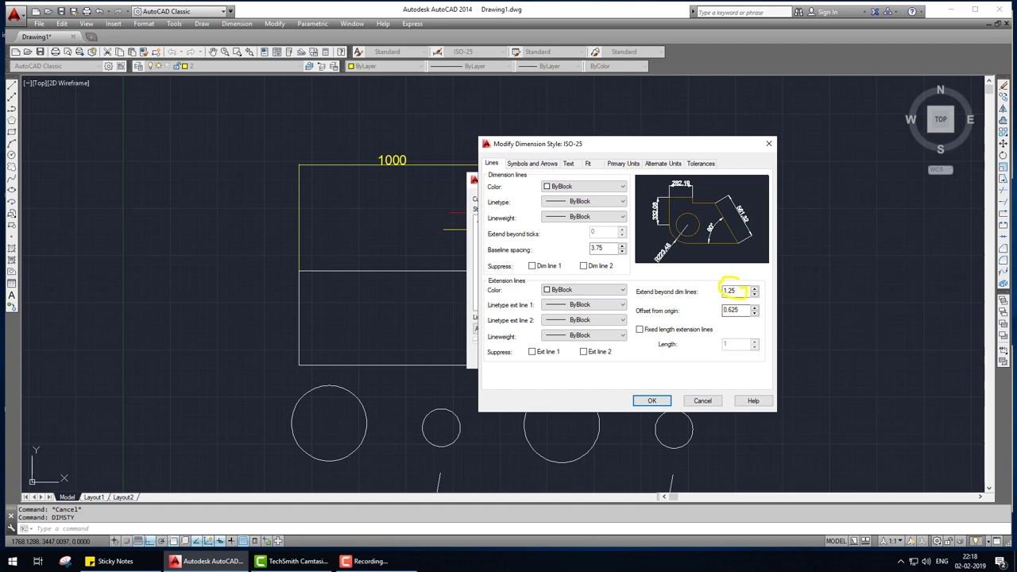
drag(722, 299, 289, 268)
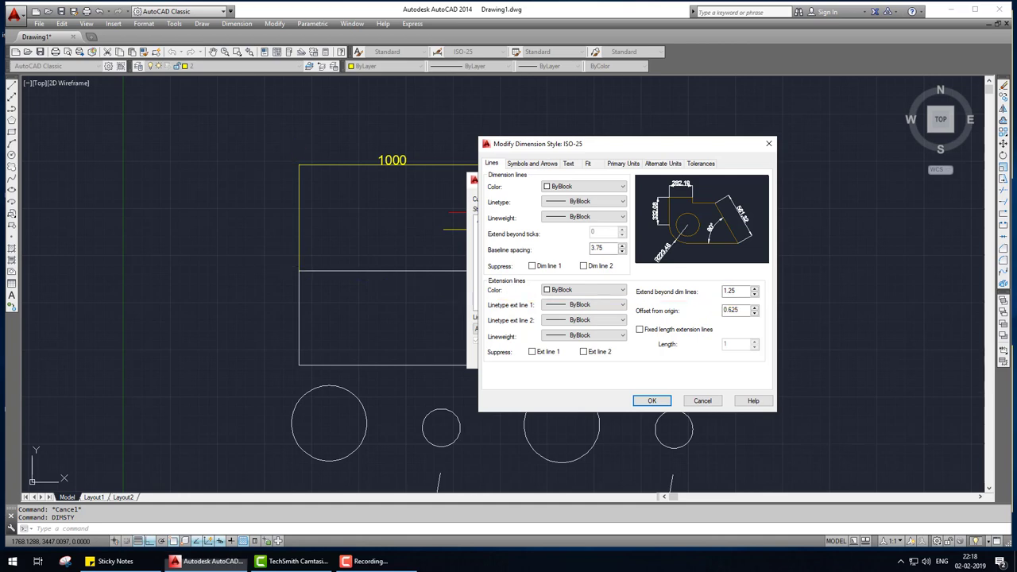
double_click(730, 291)
text(50)
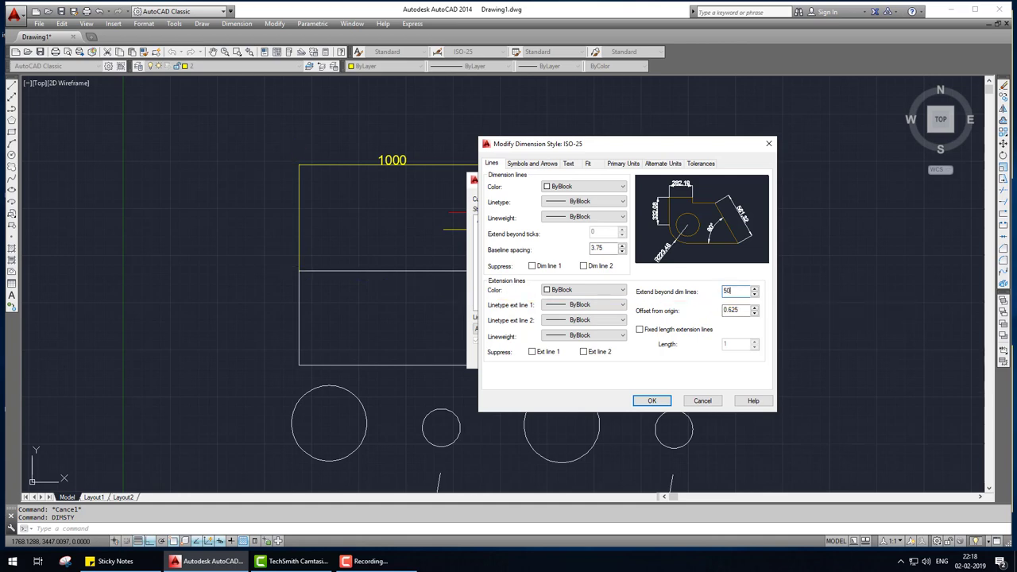
key(Tab)
text(20)
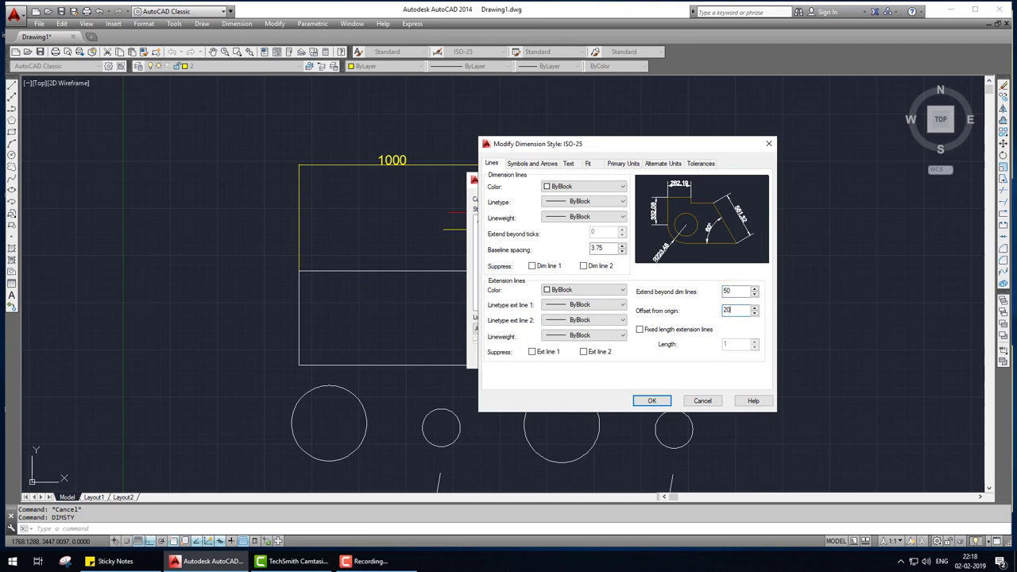
key(Return)
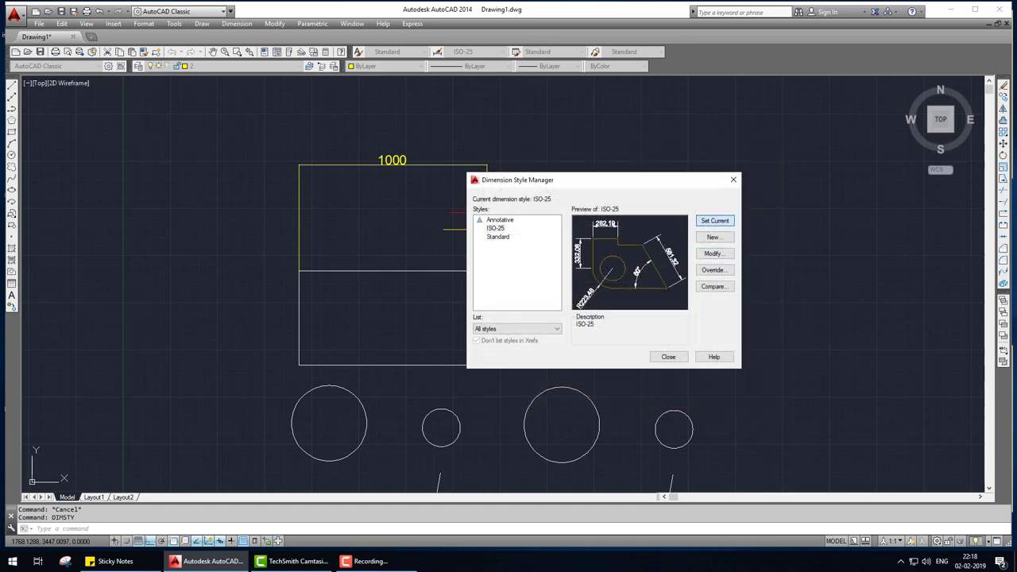
click(669, 356)
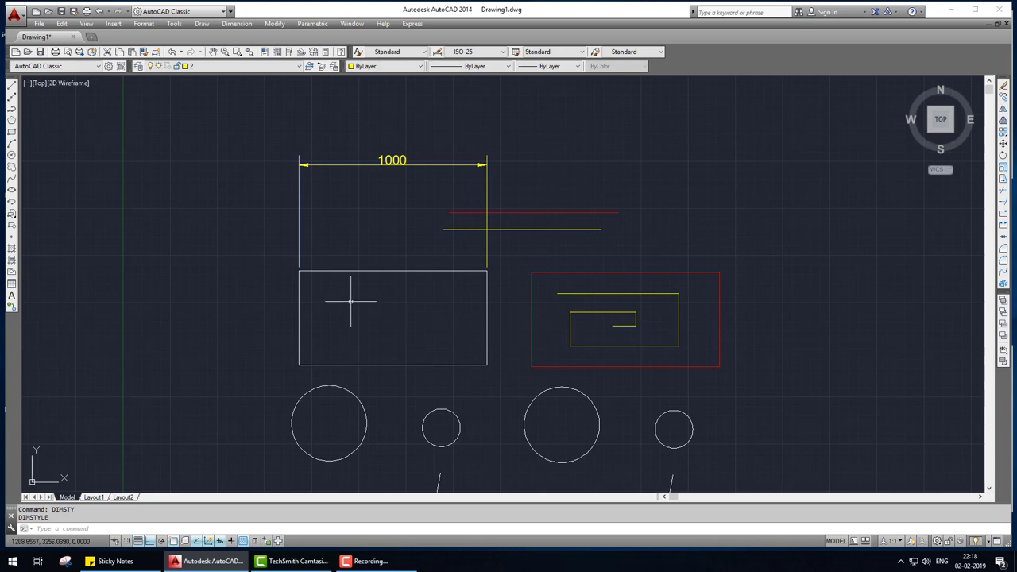
- Add a 500 linear dimension along the rectangle's left side
scroll(288, 271, up, 4)
scroll(313, 262, down, 4)
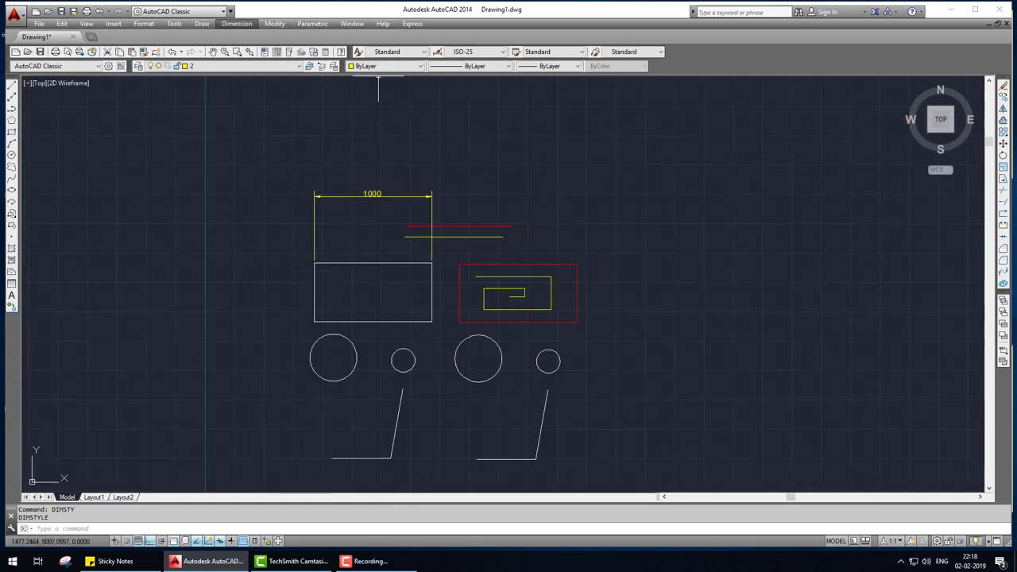
click(237, 23)
click(243, 52)
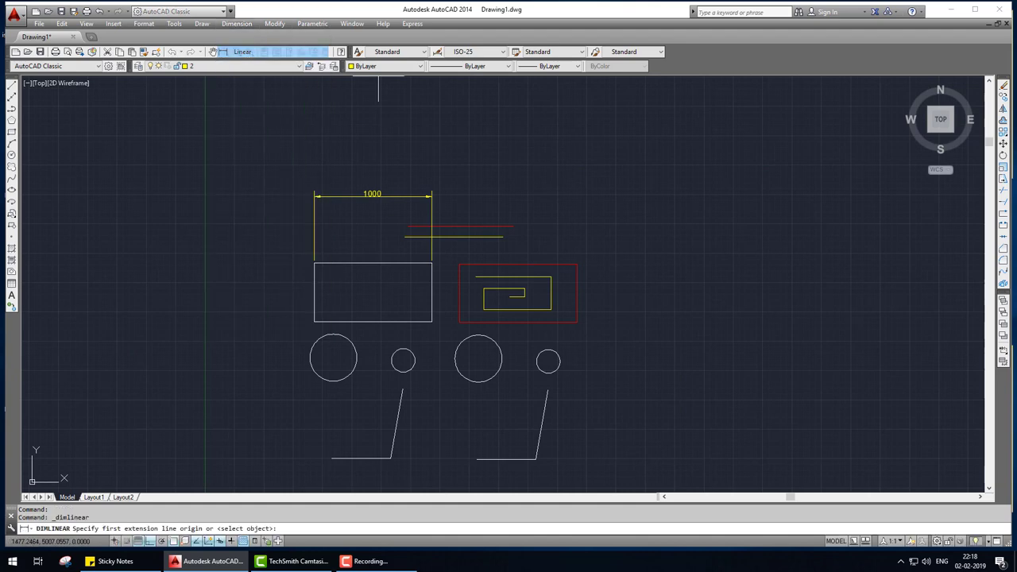
click(314, 263)
click(313, 321)
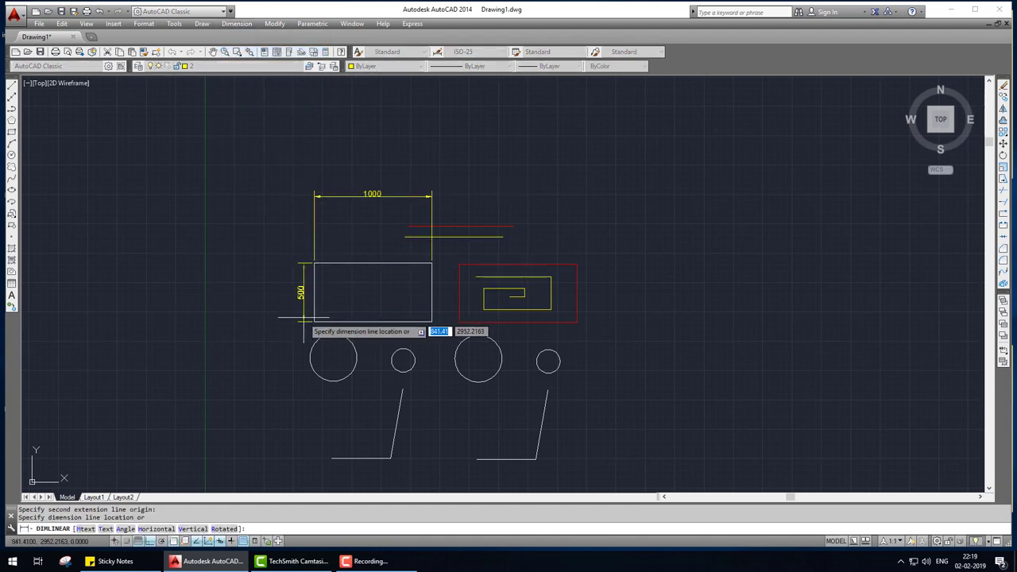
click(305, 317)
- Add an R100 radius dimension to the small circle
scroll(352, 321, up, 4)
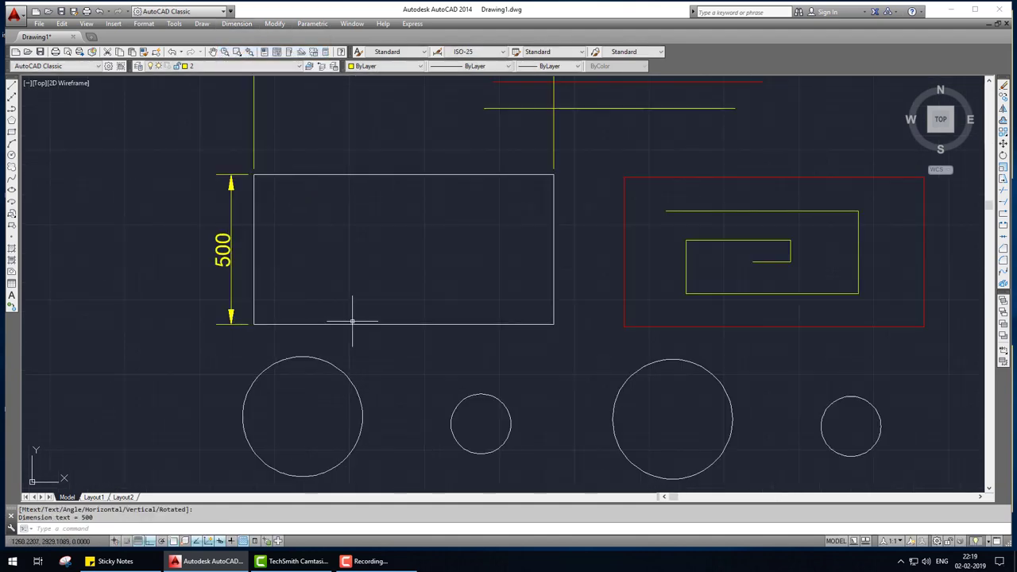
scroll(357, 337, down, 2)
scroll(610, 345, up, 1)
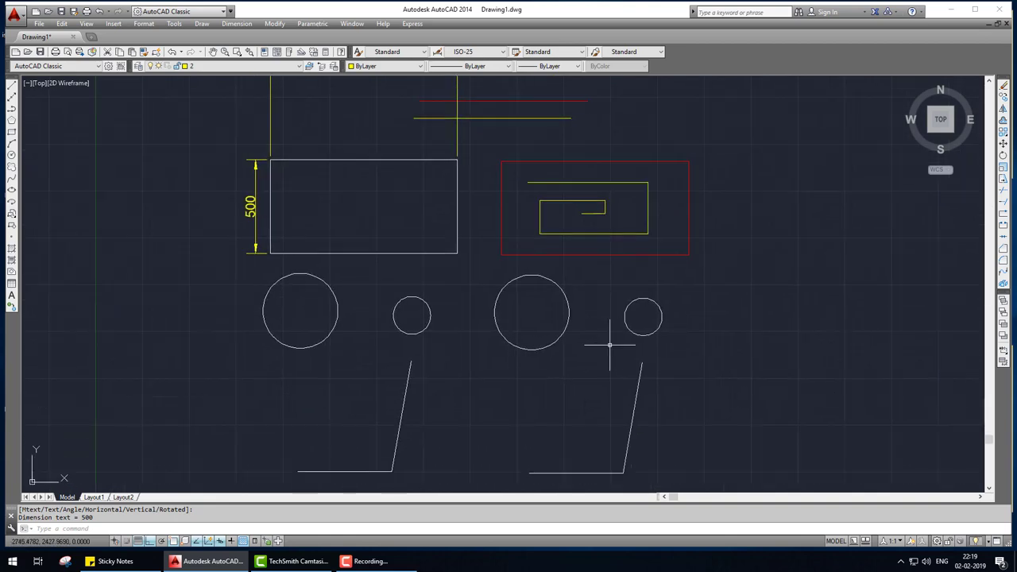
click(237, 23)
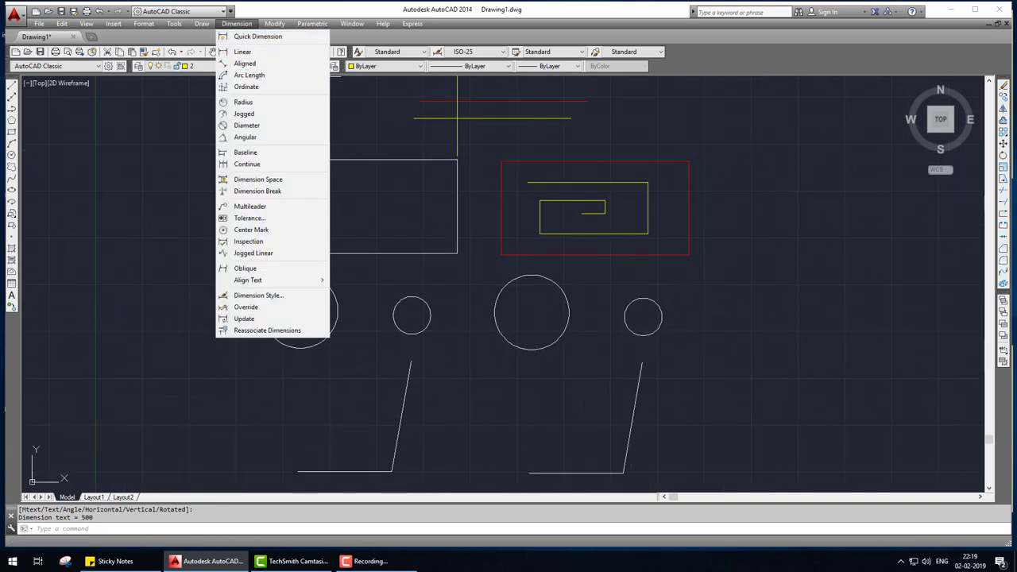
click(243, 102)
click(429, 312)
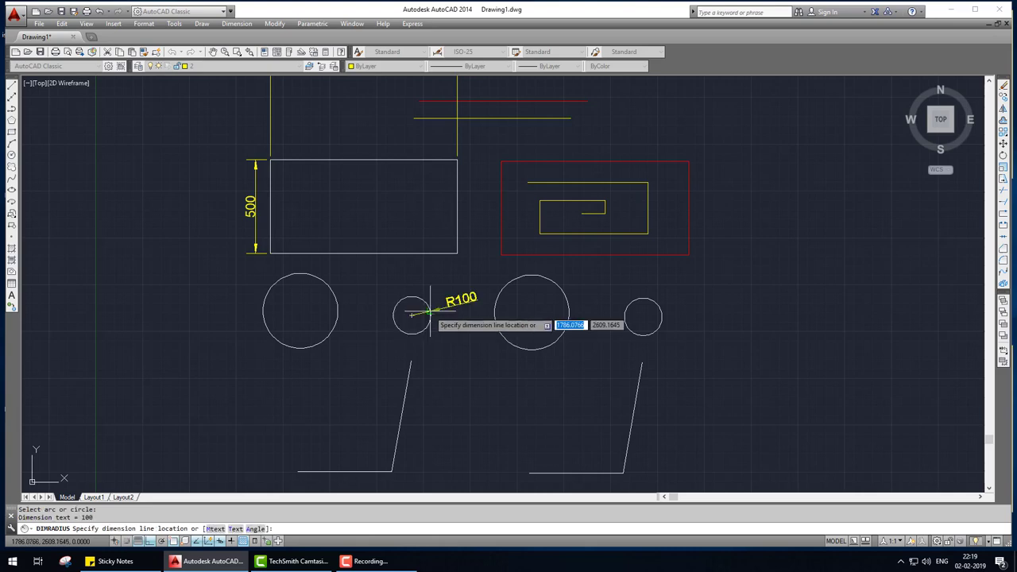
click(450, 337)
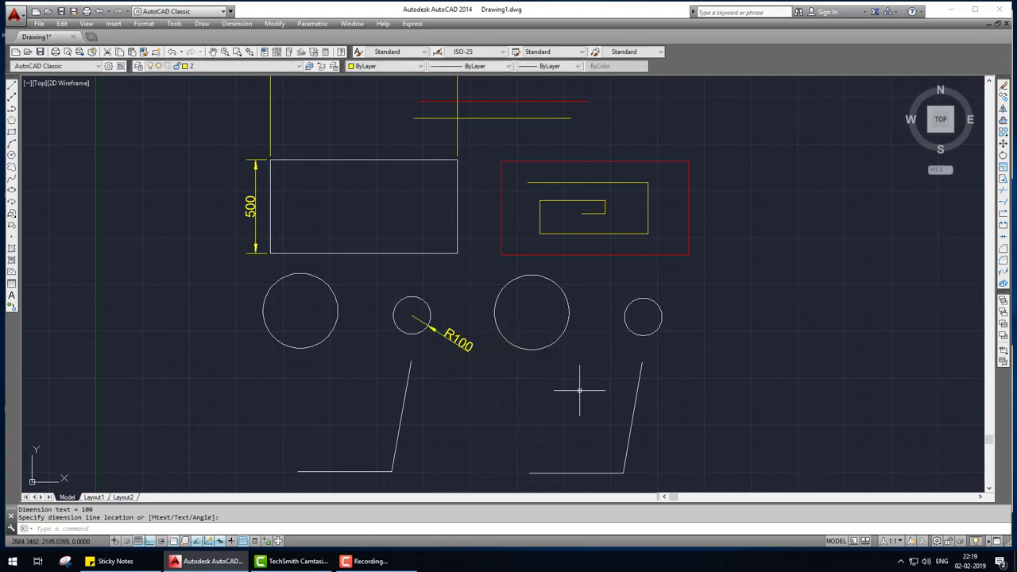
- Add a 100° angular dimension between the sloped and horizontal lines
click(236, 23)
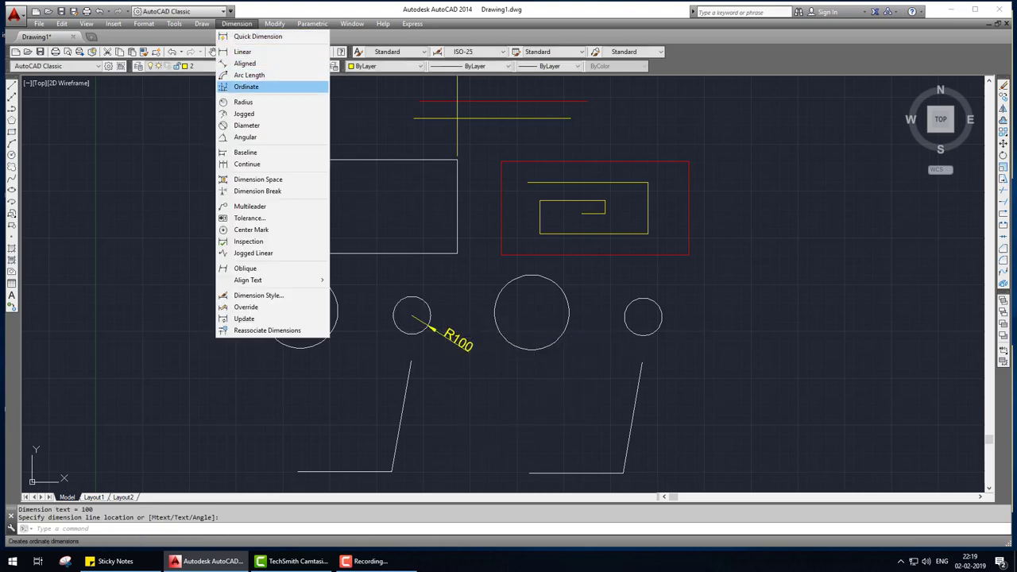
click(245, 137)
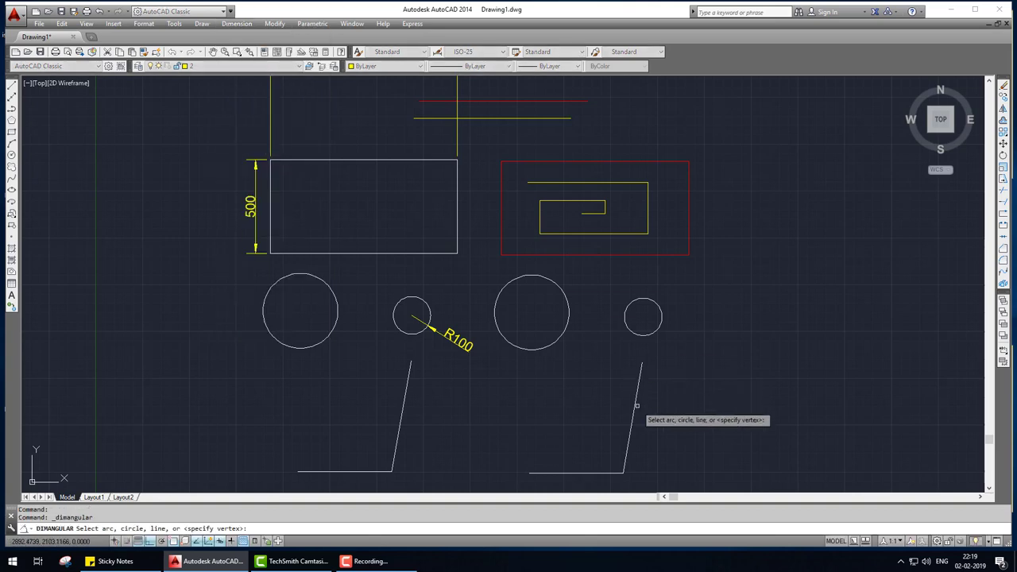
click(633, 425)
click(588, 473)
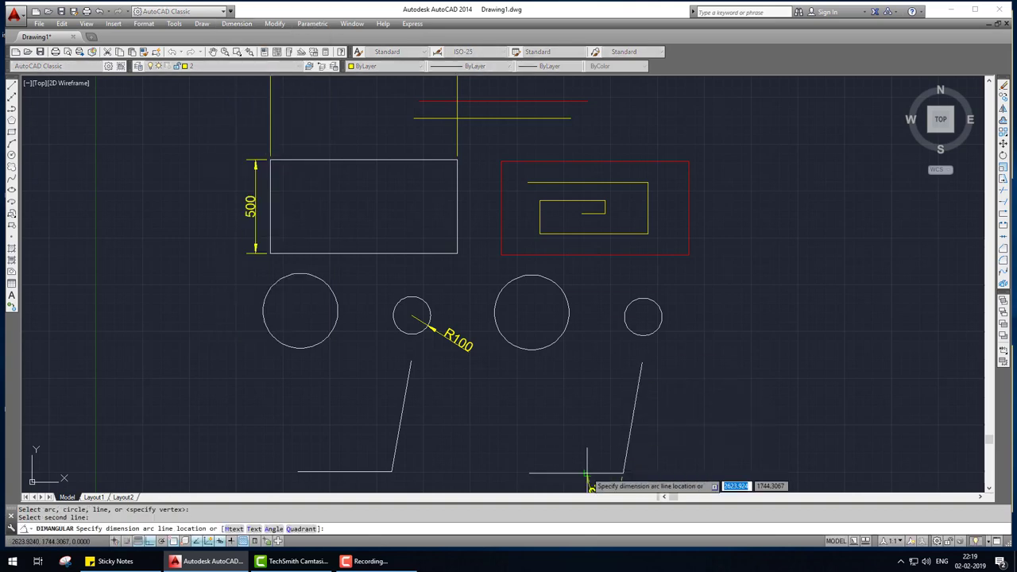
click(595, 436)
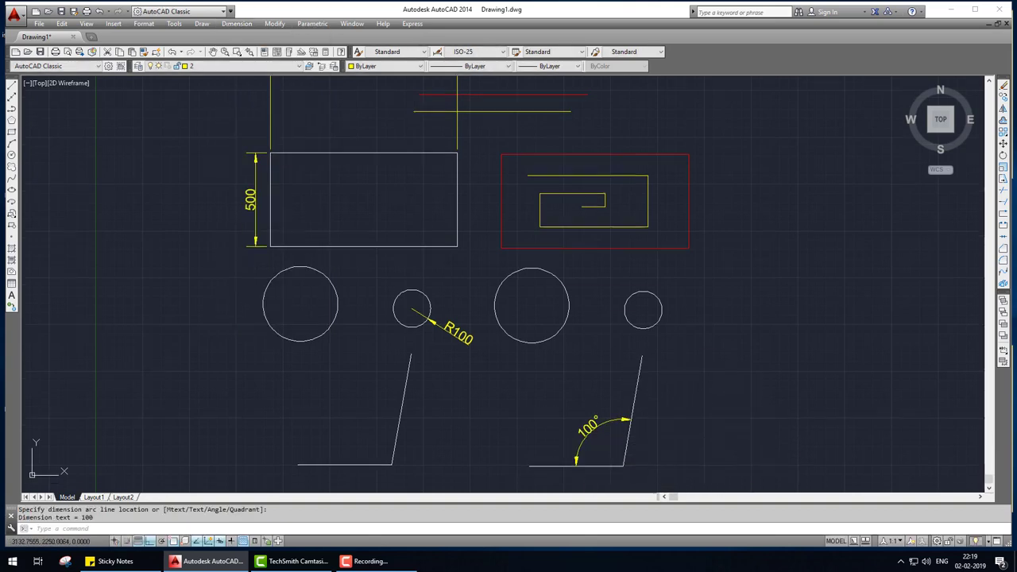
middle_drag(566, 433, 557, 313)
scroll(557, 314, up, 5)
scroll(574, 320, down, 5)
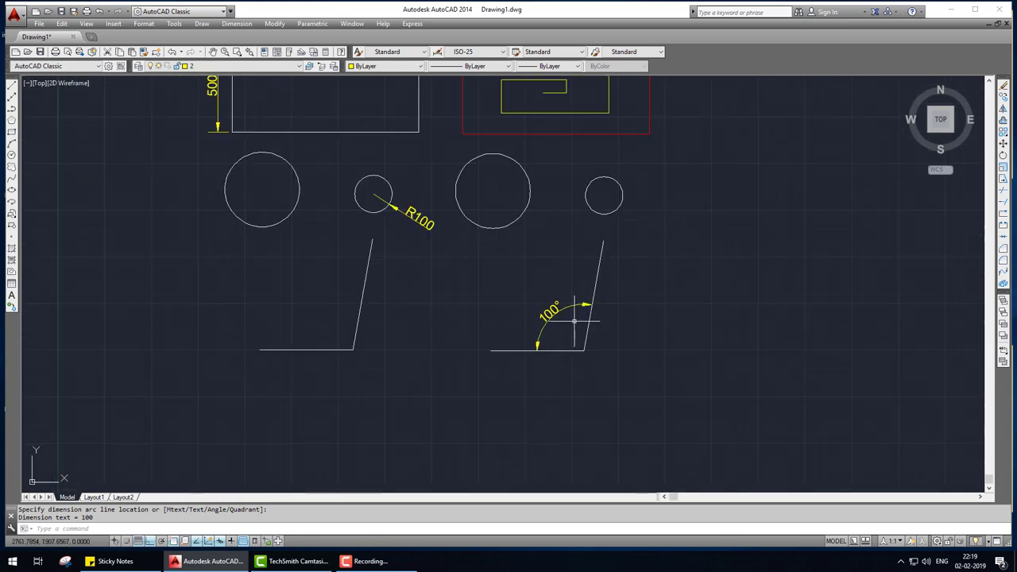
scroll(574, 320, down, 1)
scroll(564, 310, down, 1)
scroll(555, 302, down, 1)
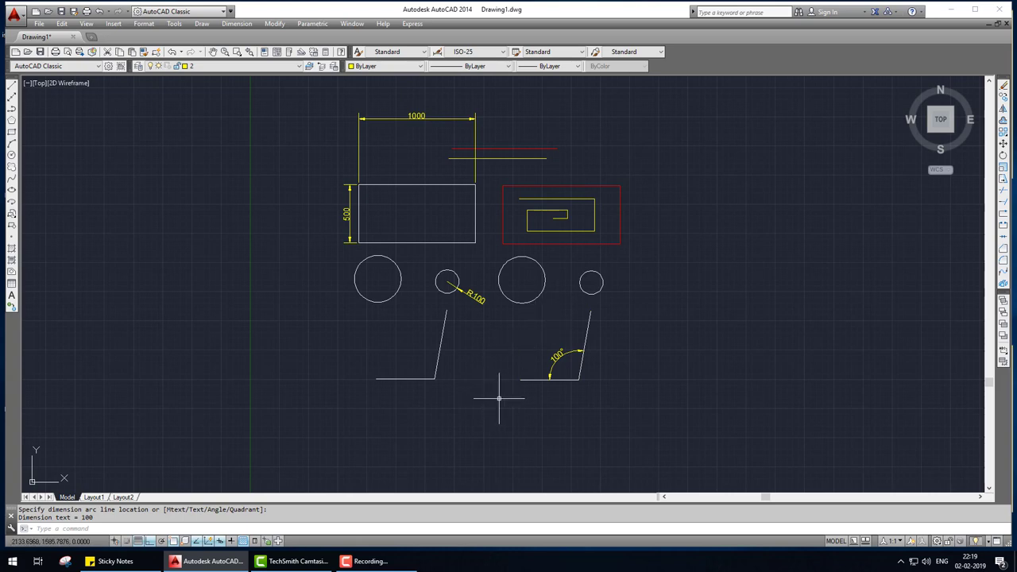
middle_drag(509, 379, 465, 416)
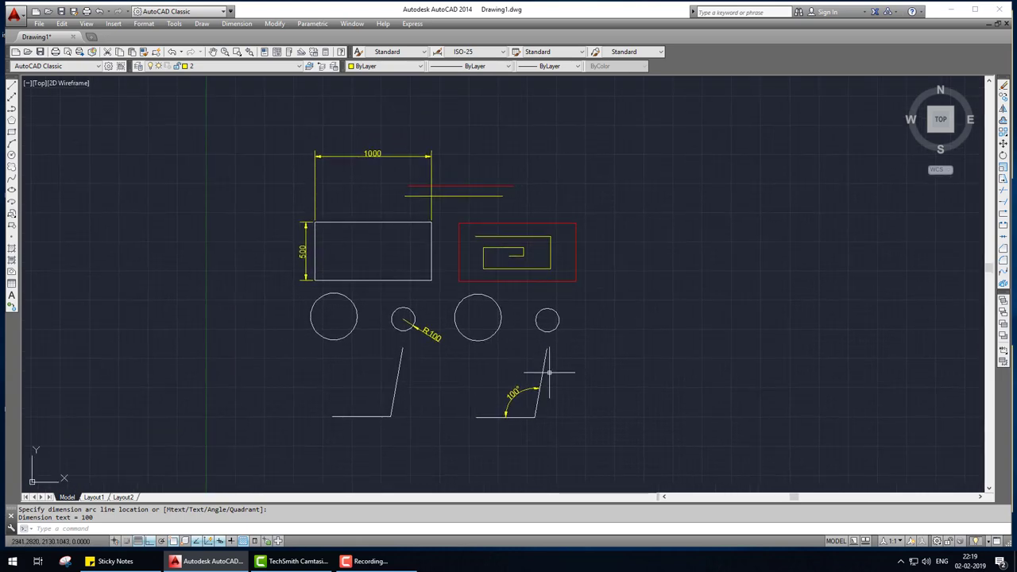